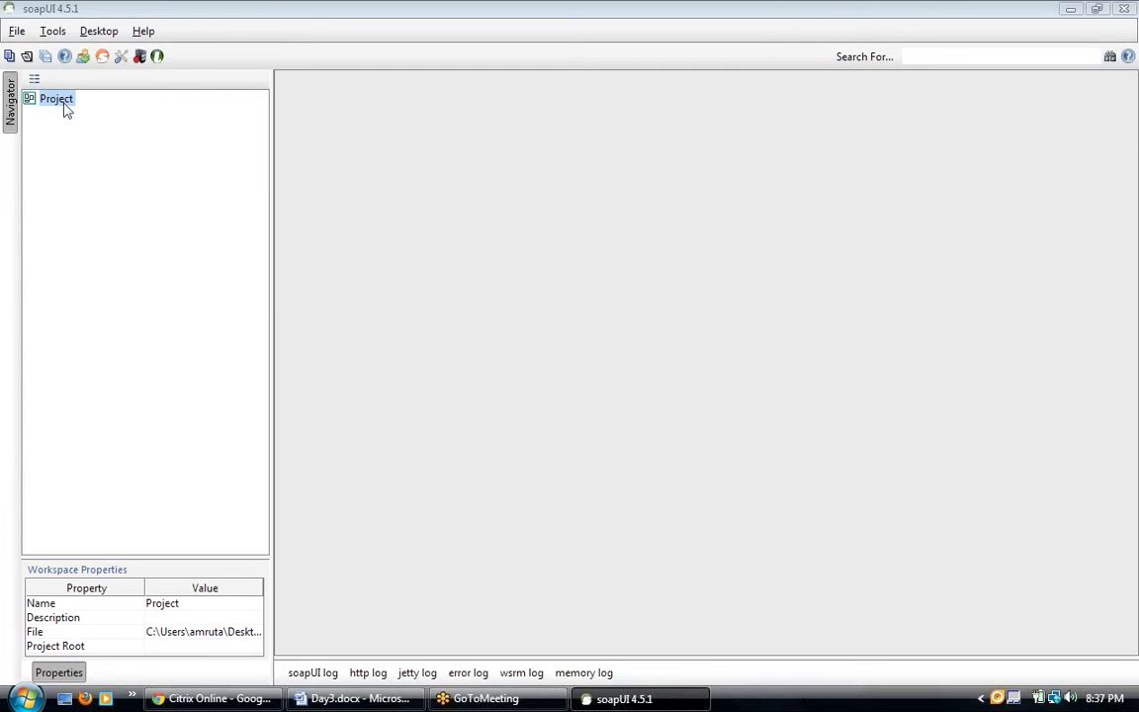
key("alt+f")
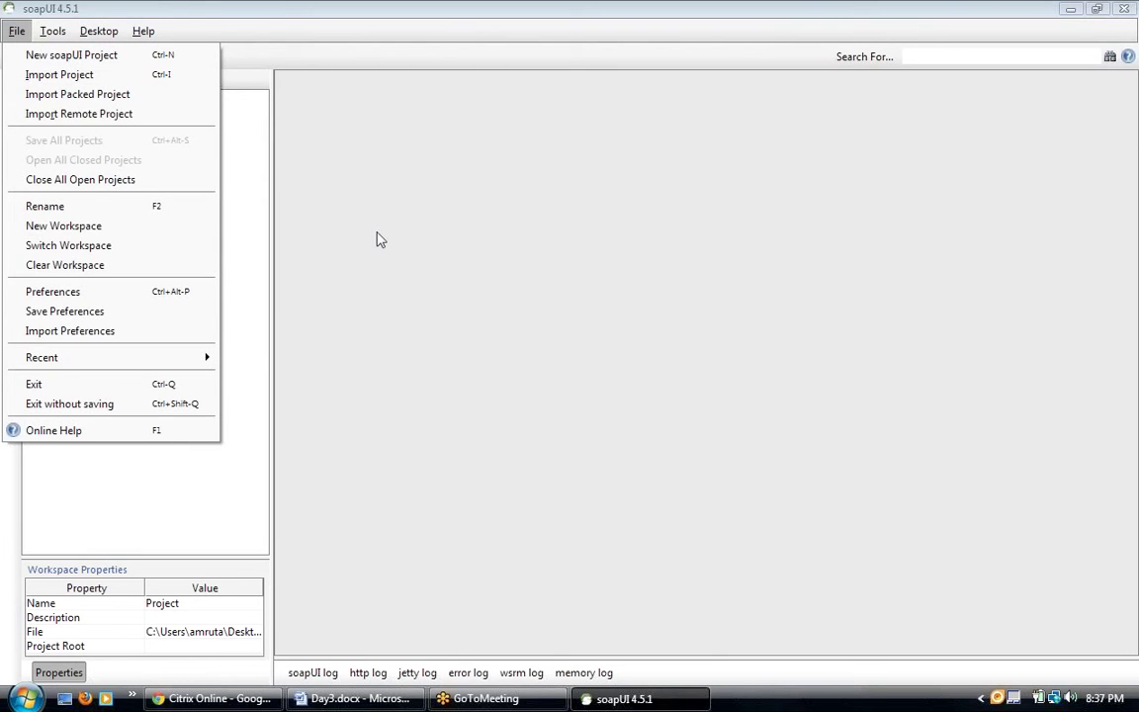
key("Escape")
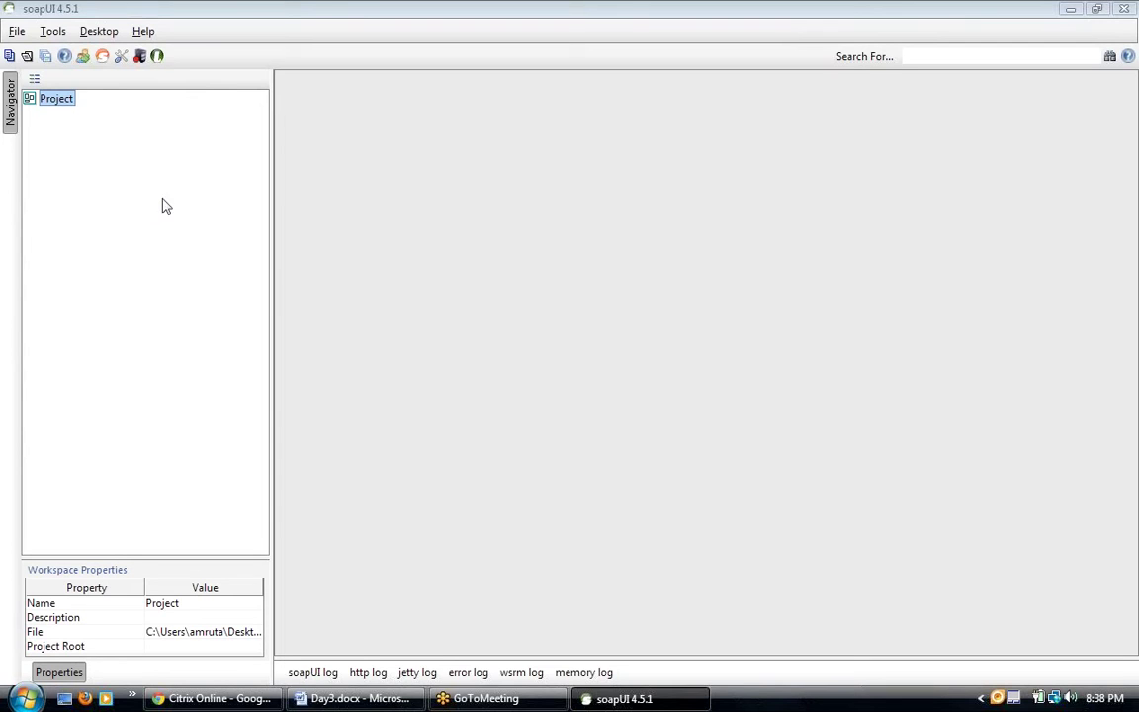
left_click(18, 31)
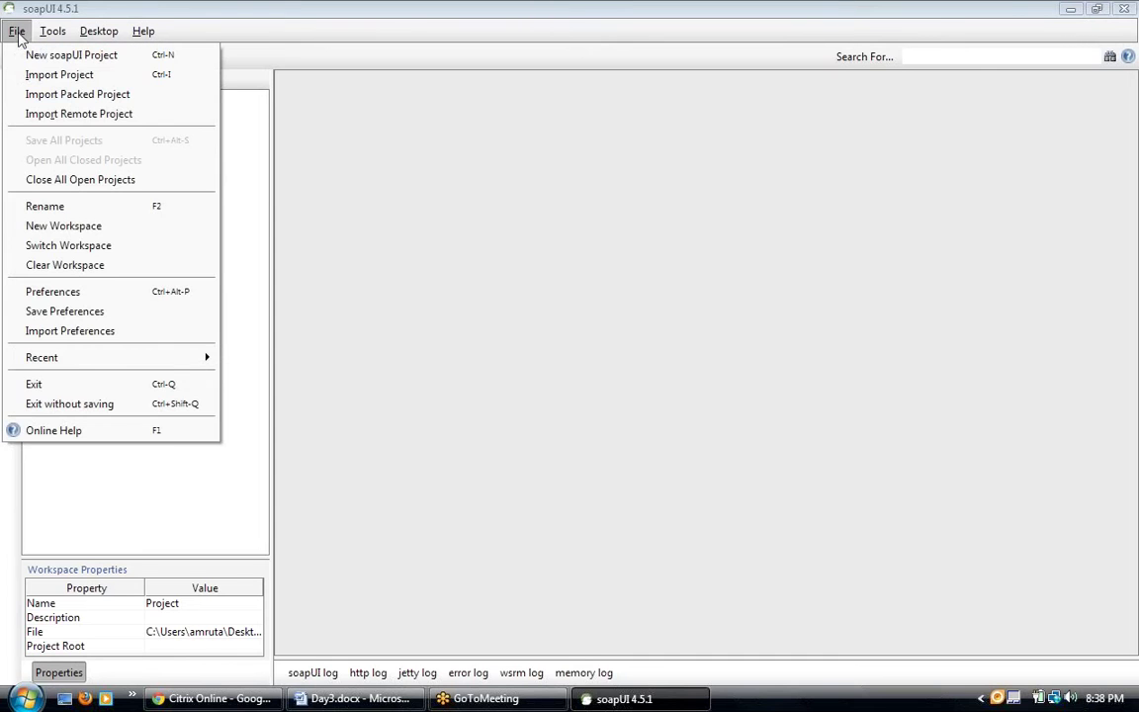
left_click(422, 218)
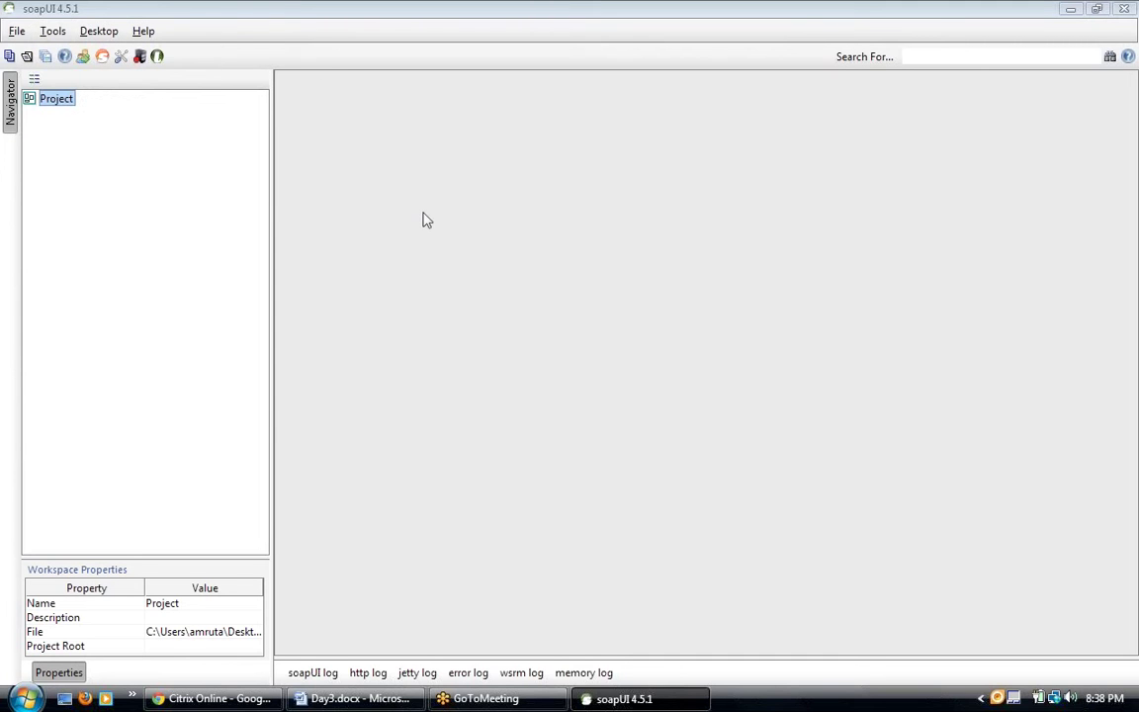
Step: Create a new workspace named SOAPDemo and save it as SOAPDemo-workspace.xml in the Demo folder
left_click(18, 33)
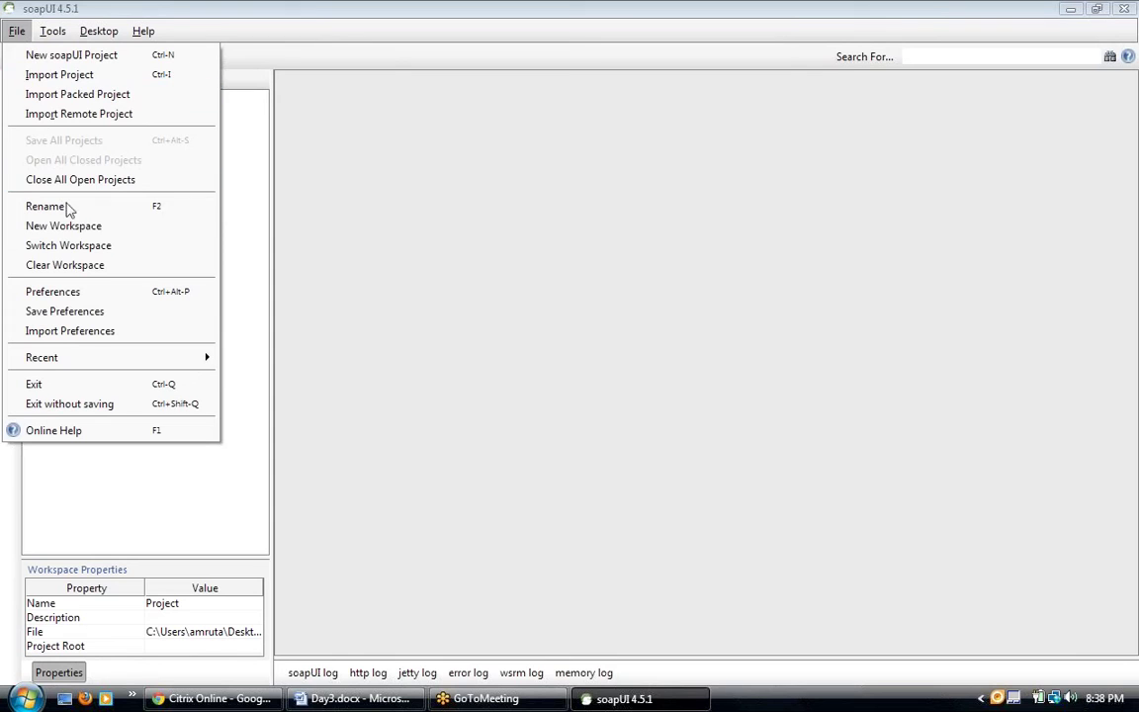
left_click(77, 230)
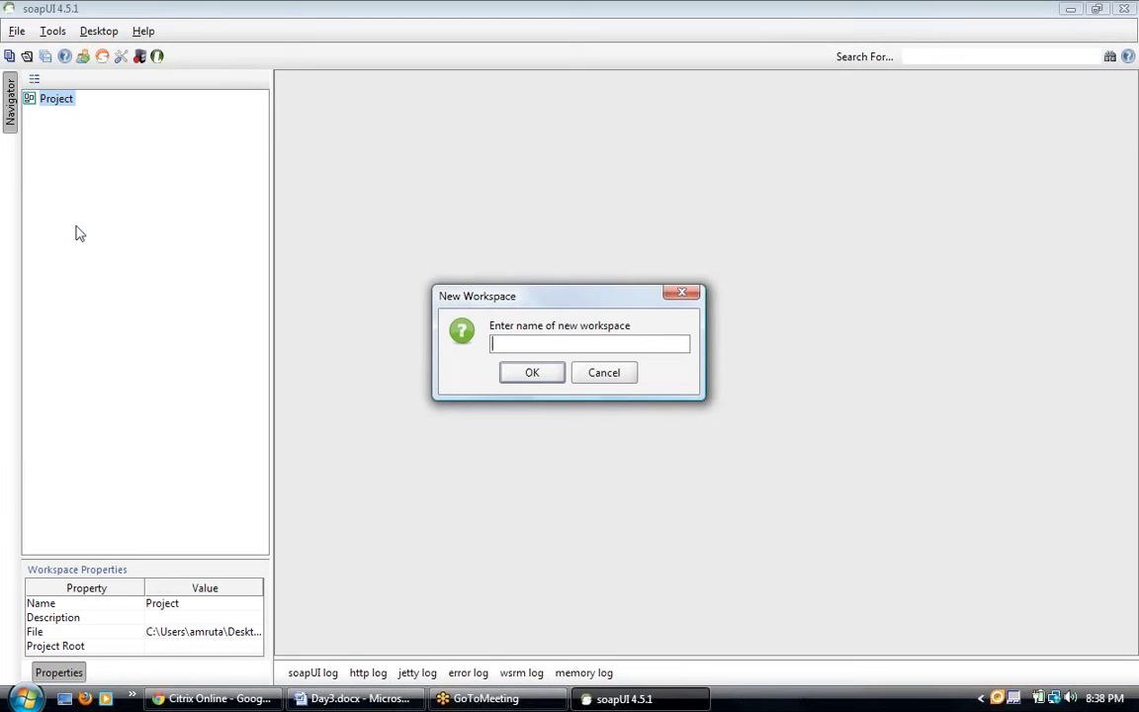
type("SOAPDemo")
left_click(512, 382)
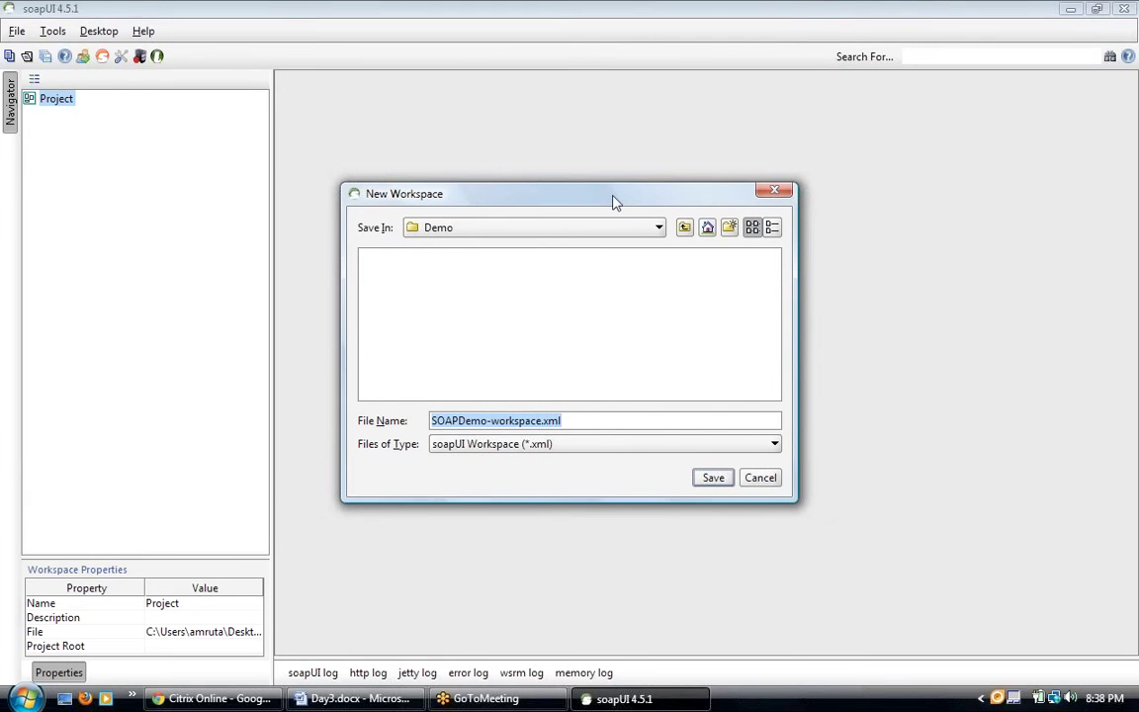
left_click(606, 272)
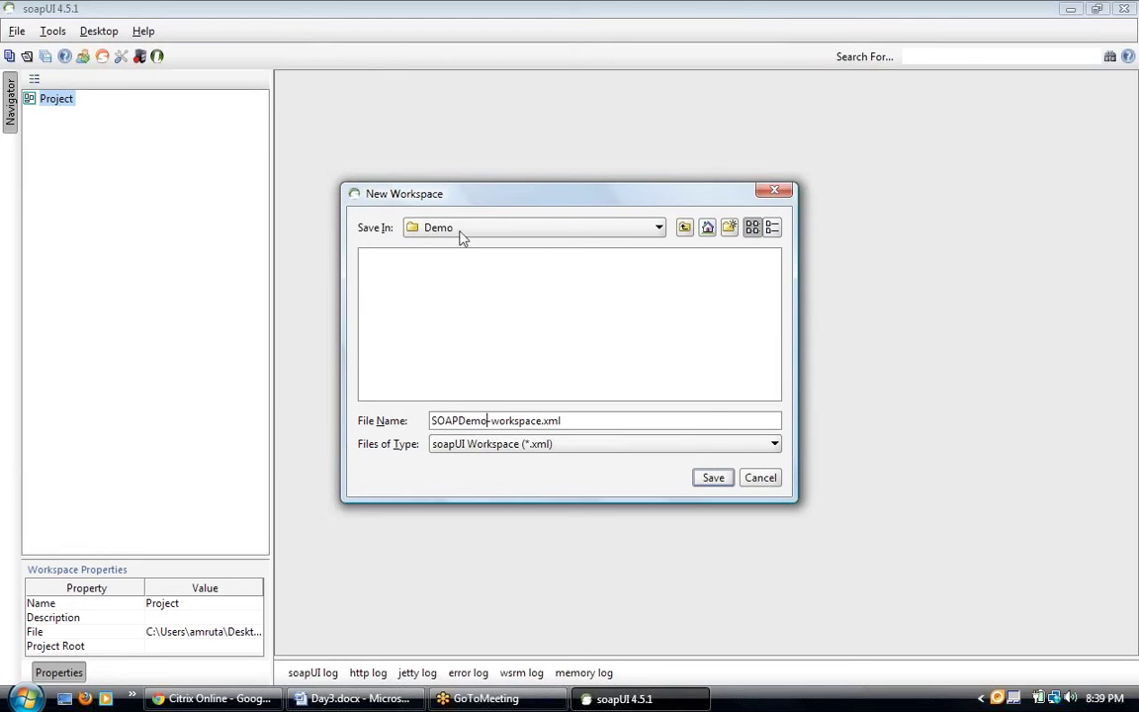
left_click(704, 480)
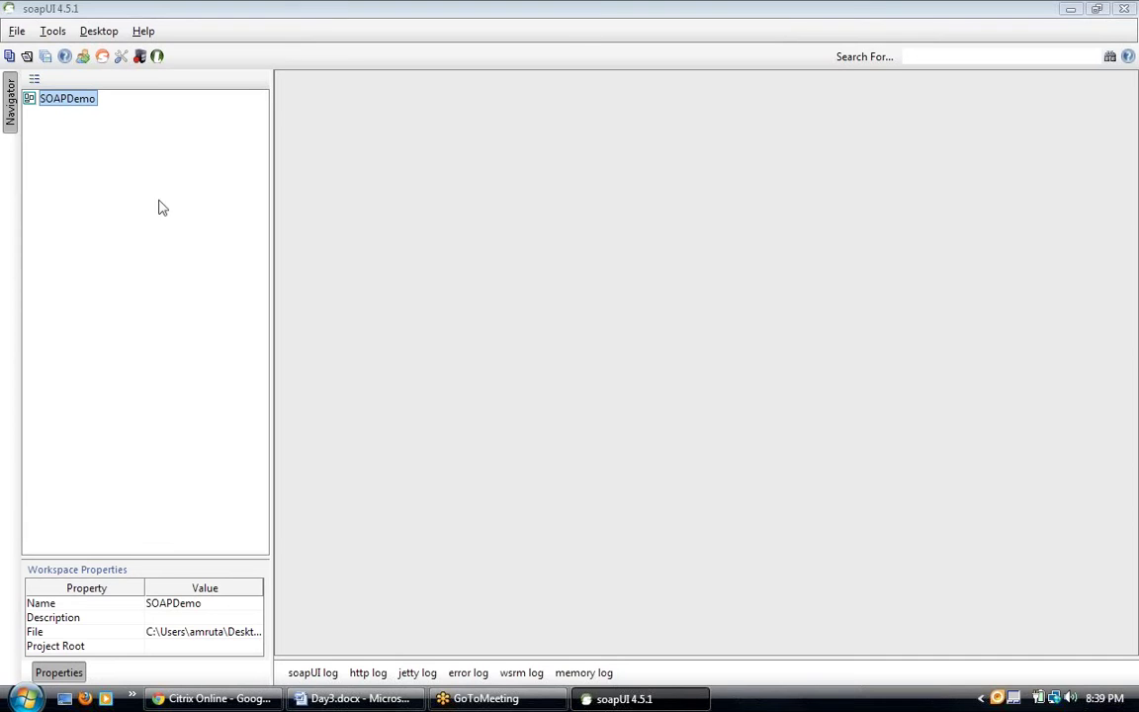
Step: Check the Creating Workspace item in the Day3.docx Word outline and return to soapUI
left_click(361, 699)
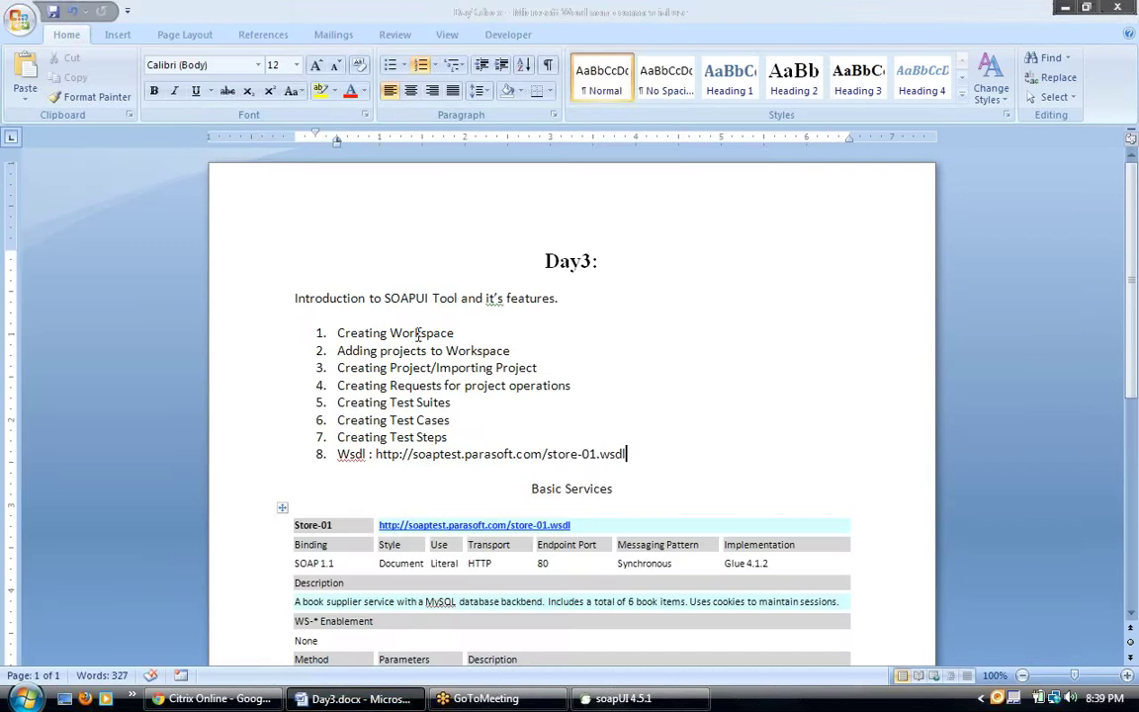
double_click(421, 333)
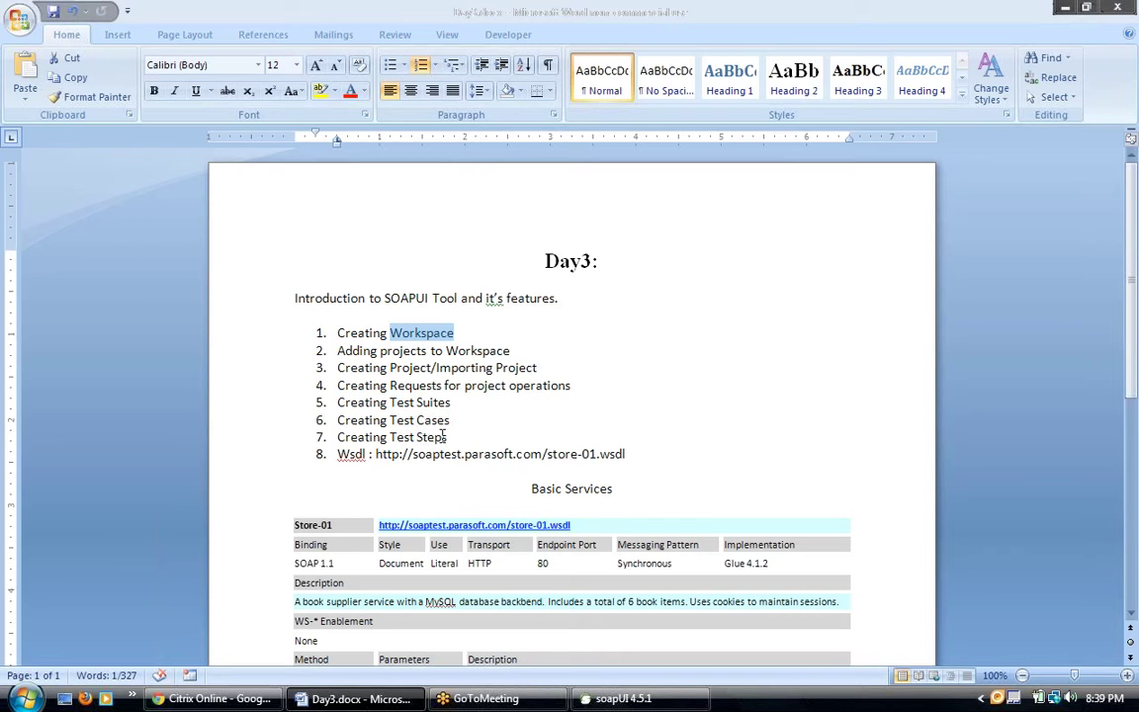
left_click(610, 700)
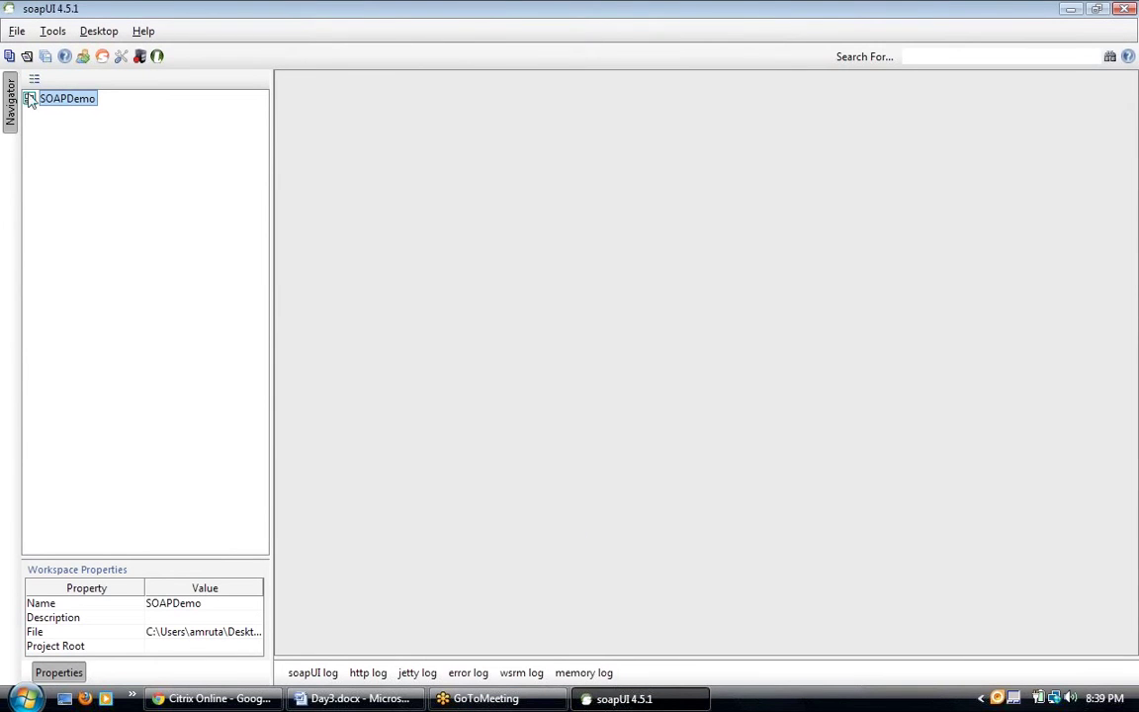
Step: View the new soapUI project form and the project import file chooser, dismissing both without creating or importing anything
left_click(18, 32)
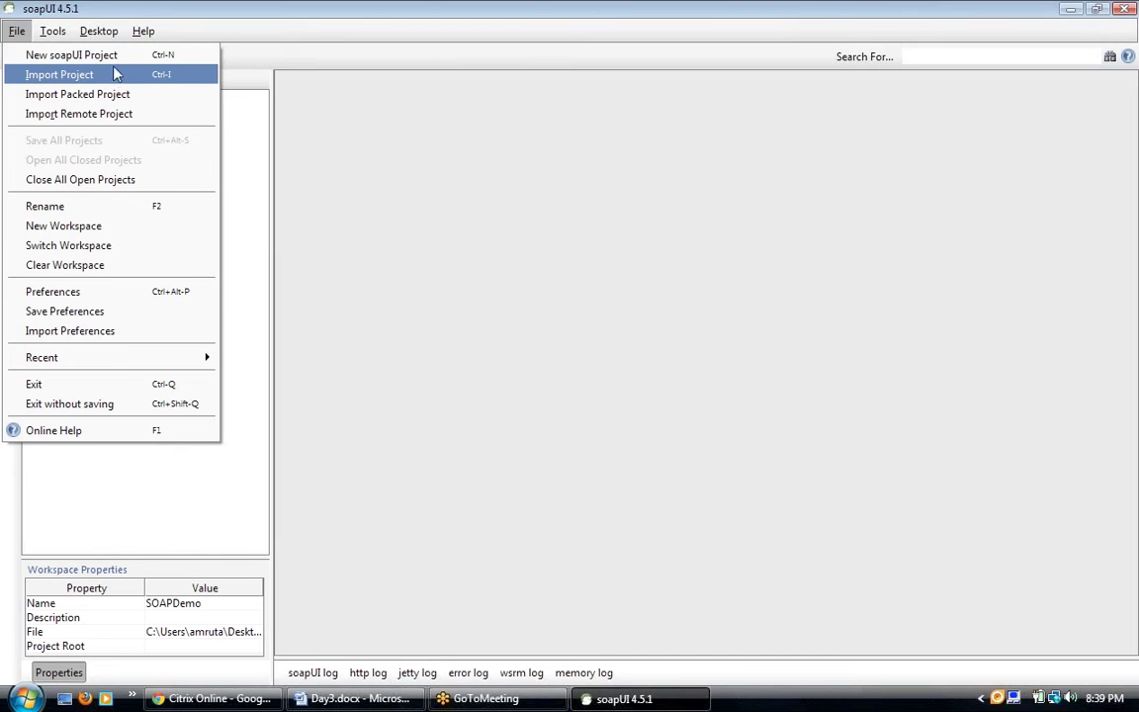
key("Return")
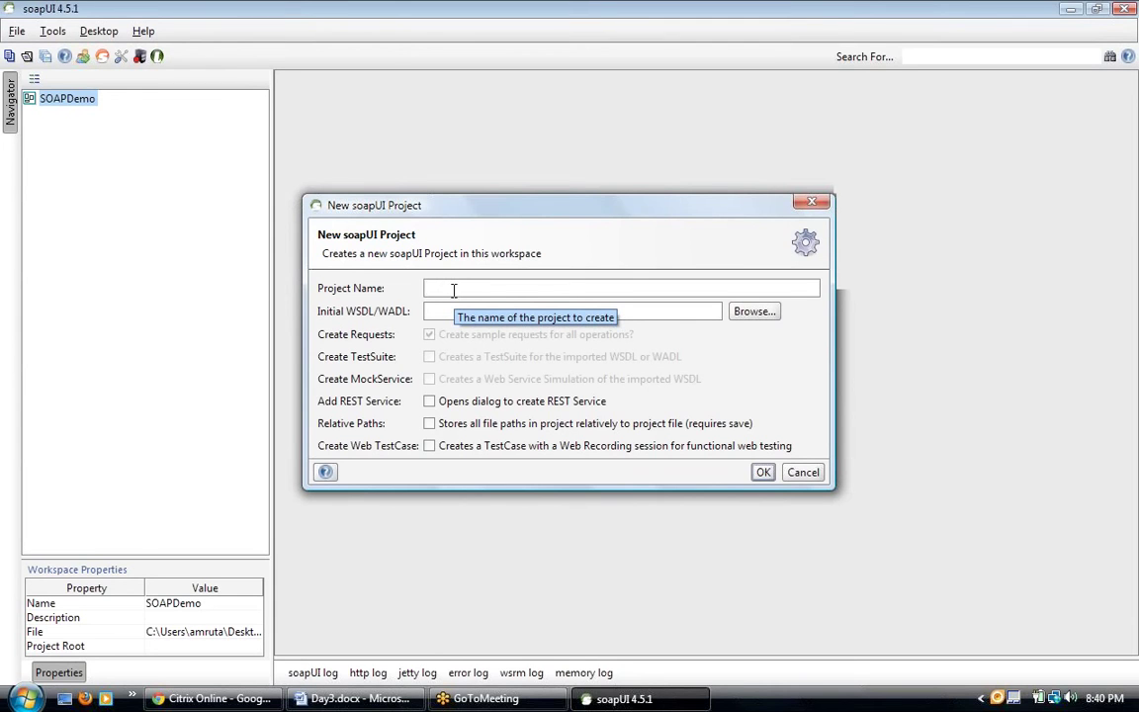
left_click(799, 474)
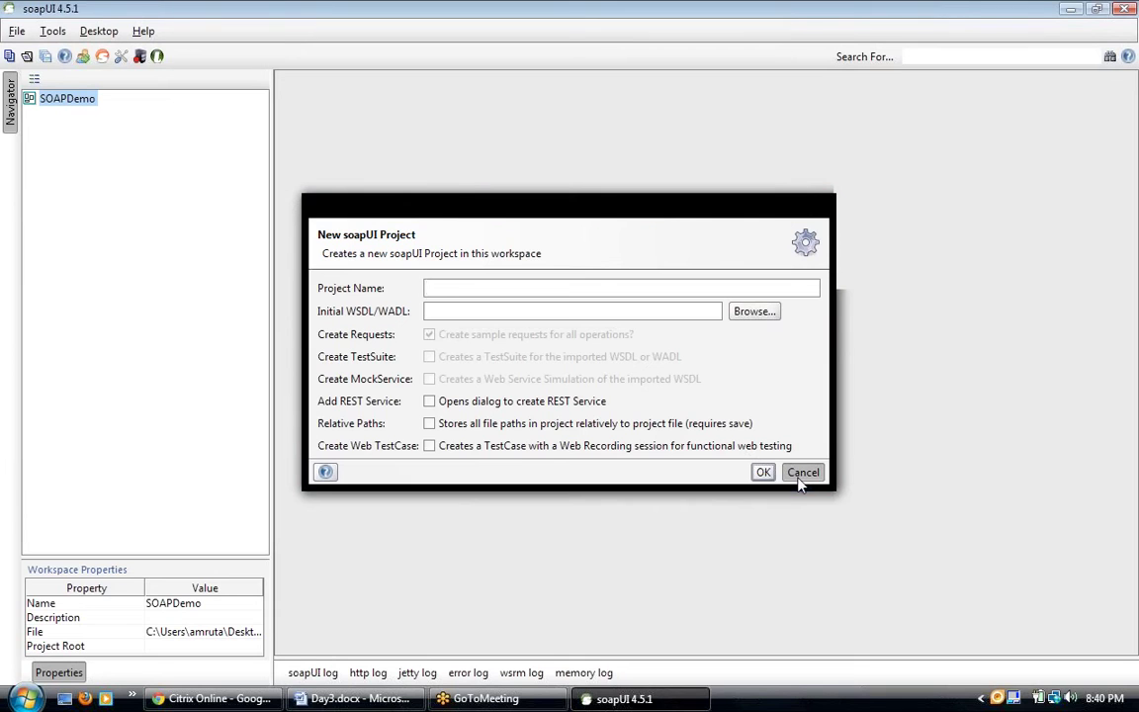
left_click(17, 31)
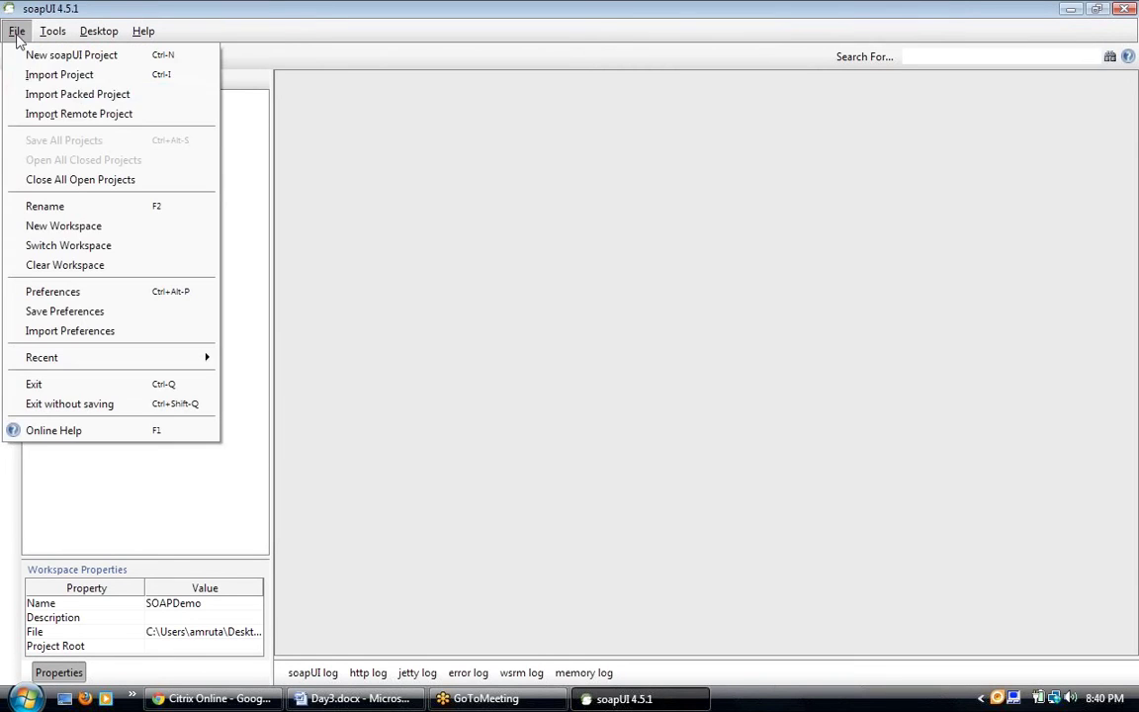
left_click(56, 74)
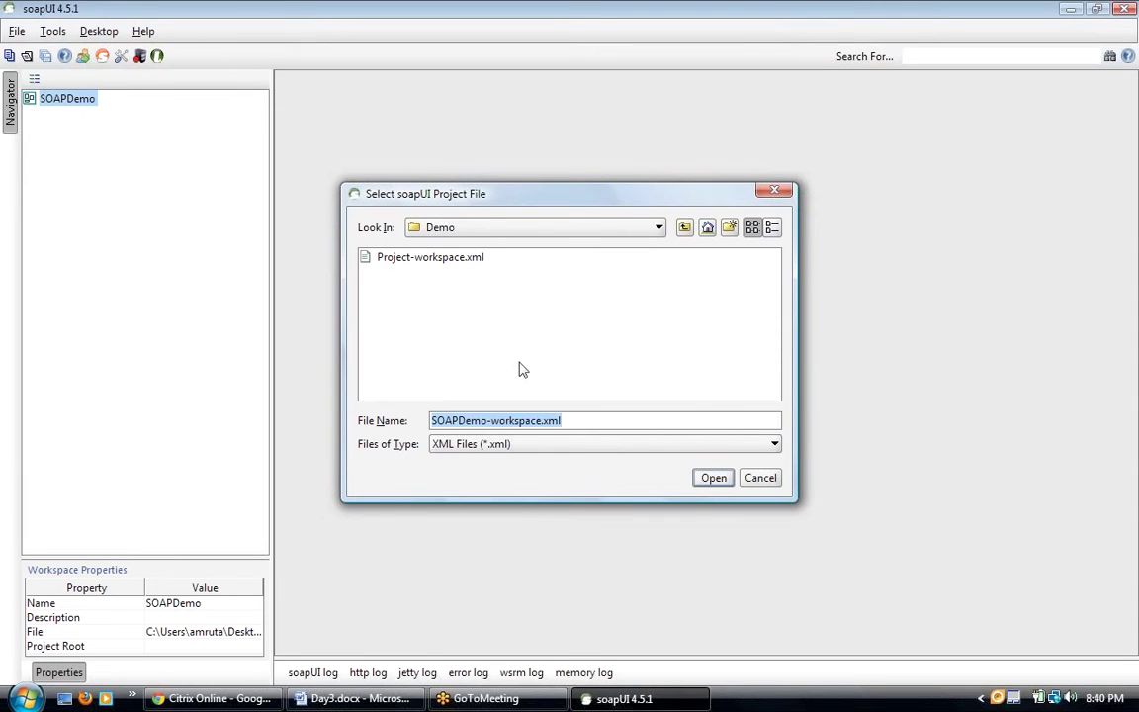
left_click(760, 477)
Step: Switch to the workspace stored in Project-workspace.xml in the Demo folder
left_click(17, 31)
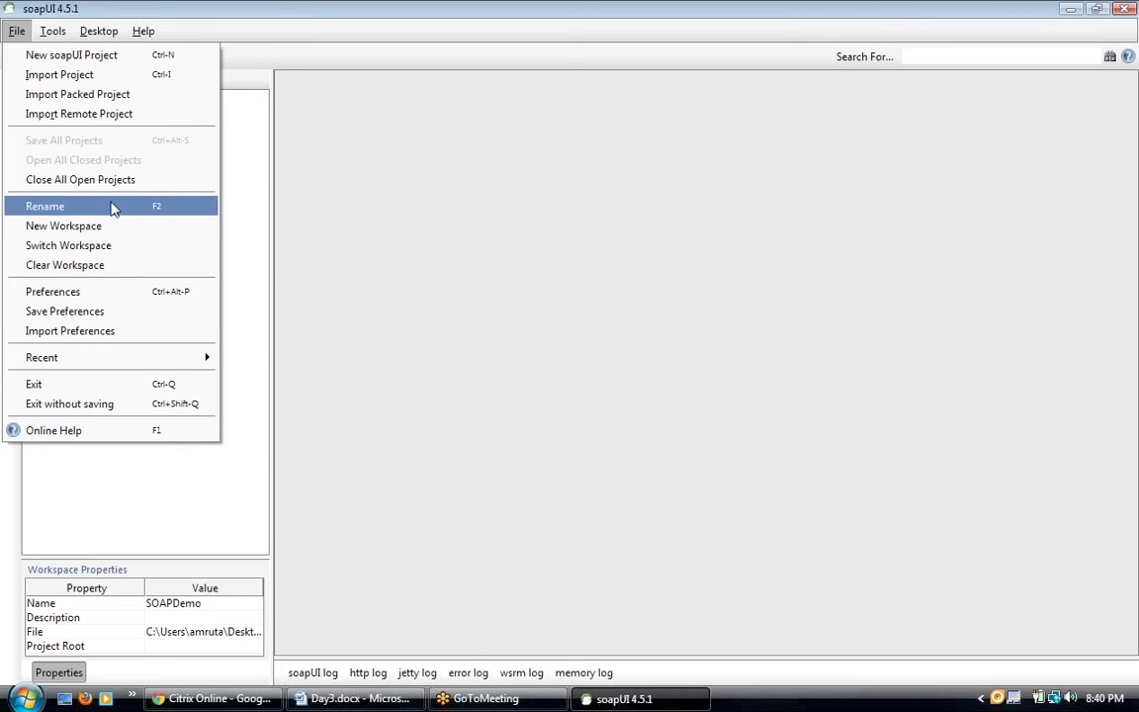
left_click(76, 253)
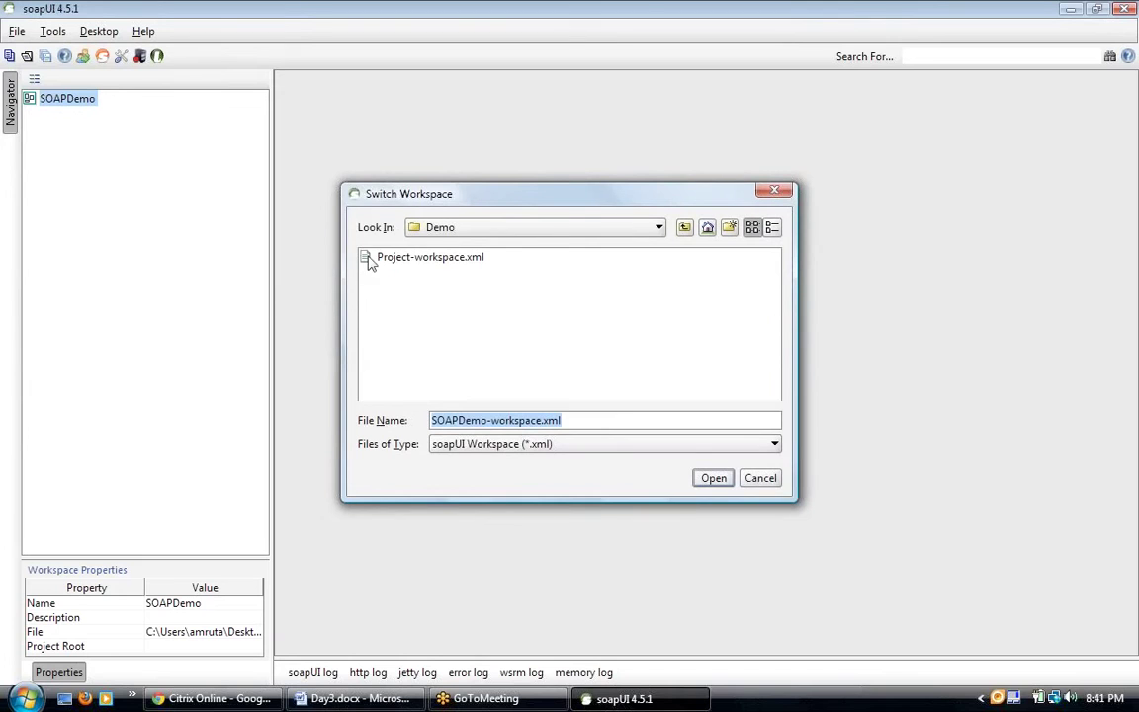
left_click(381, 261)
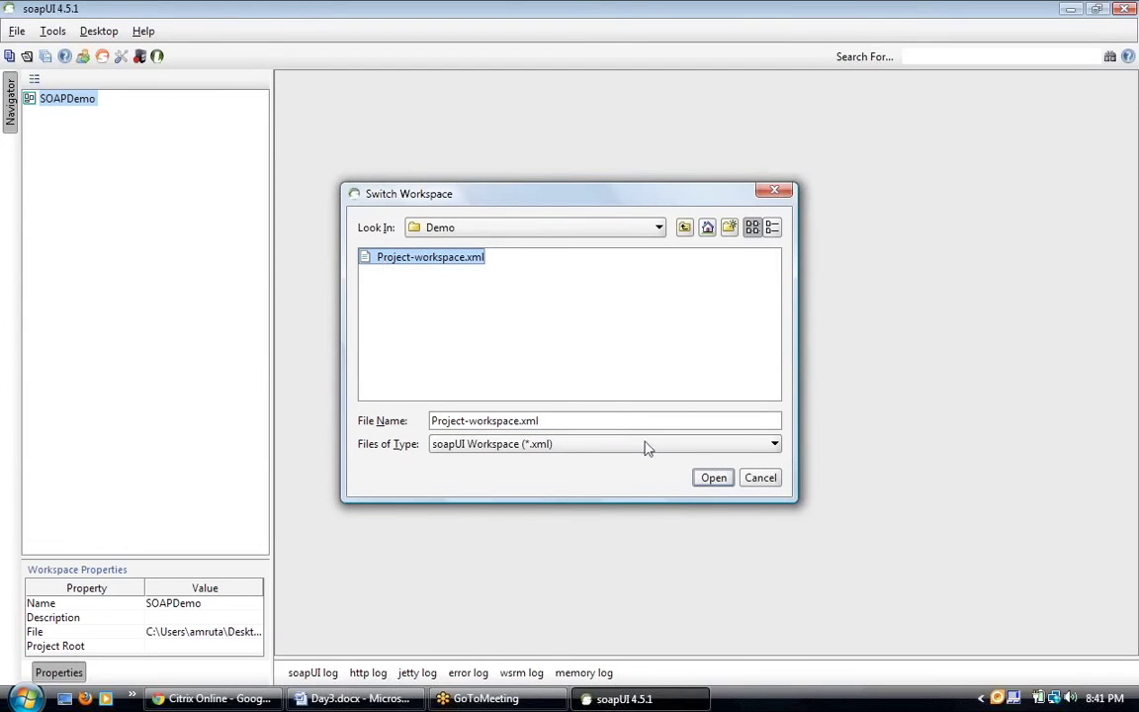
left_click(713, 480)
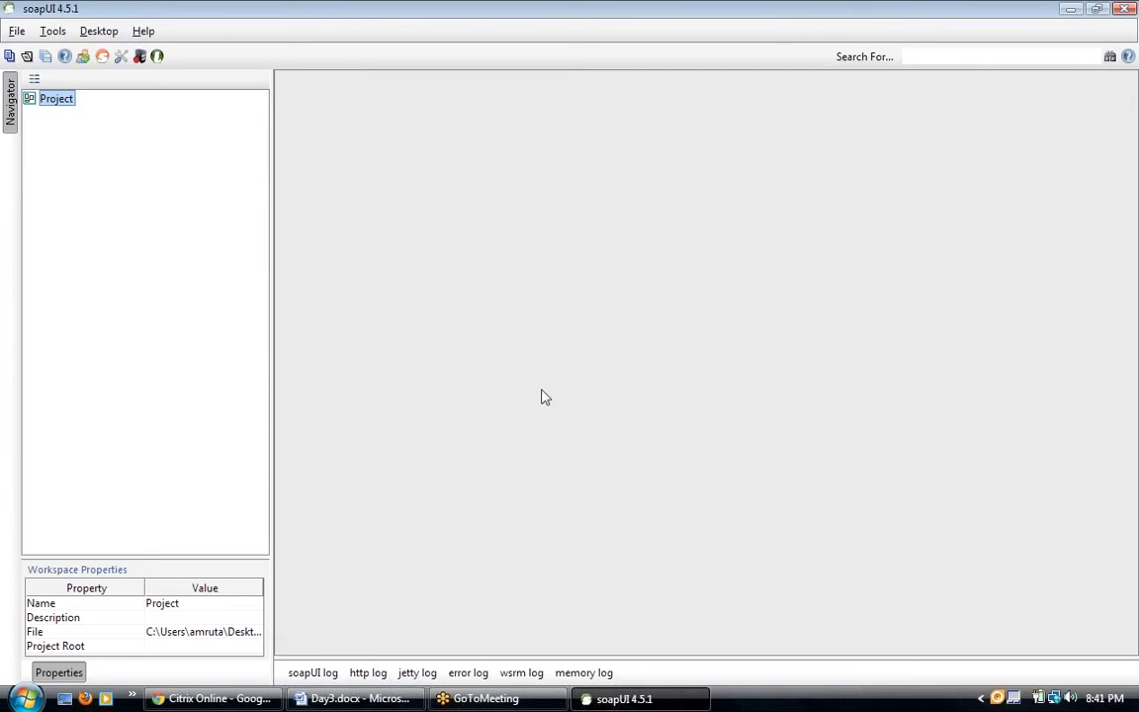
Step: Examine the Global Properties, loadUI, Tools and WSDL settings in the soapUI preferences and close them without changes
left_click(14, 32)
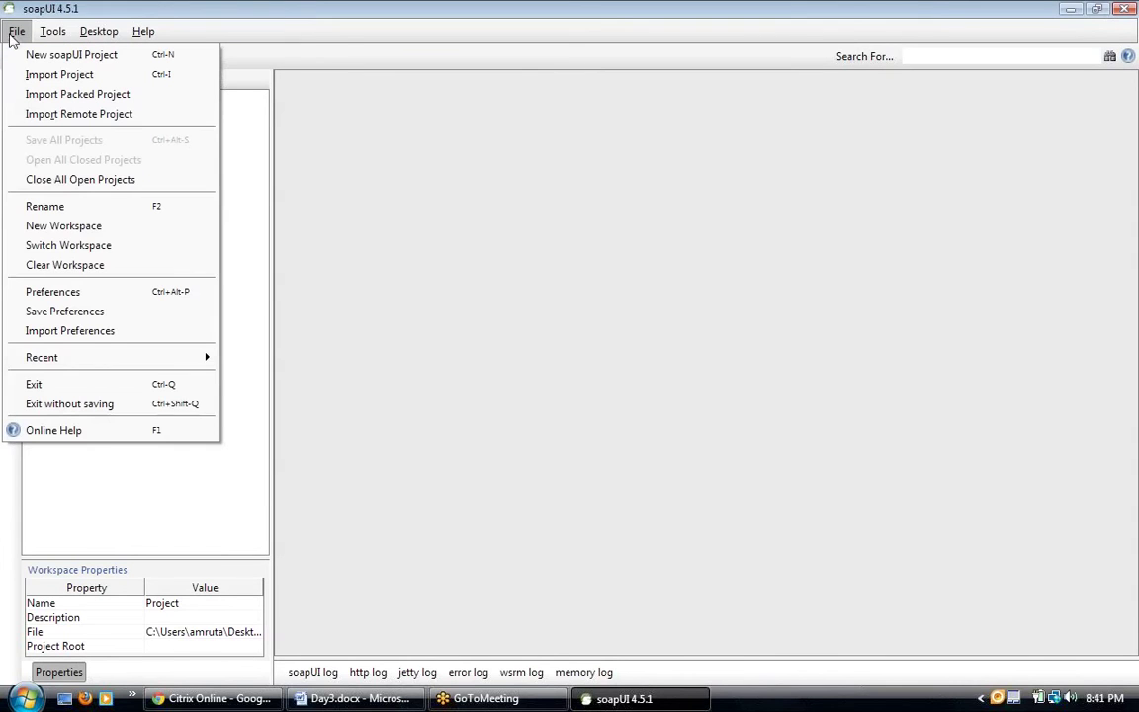
left_click(92, 296)
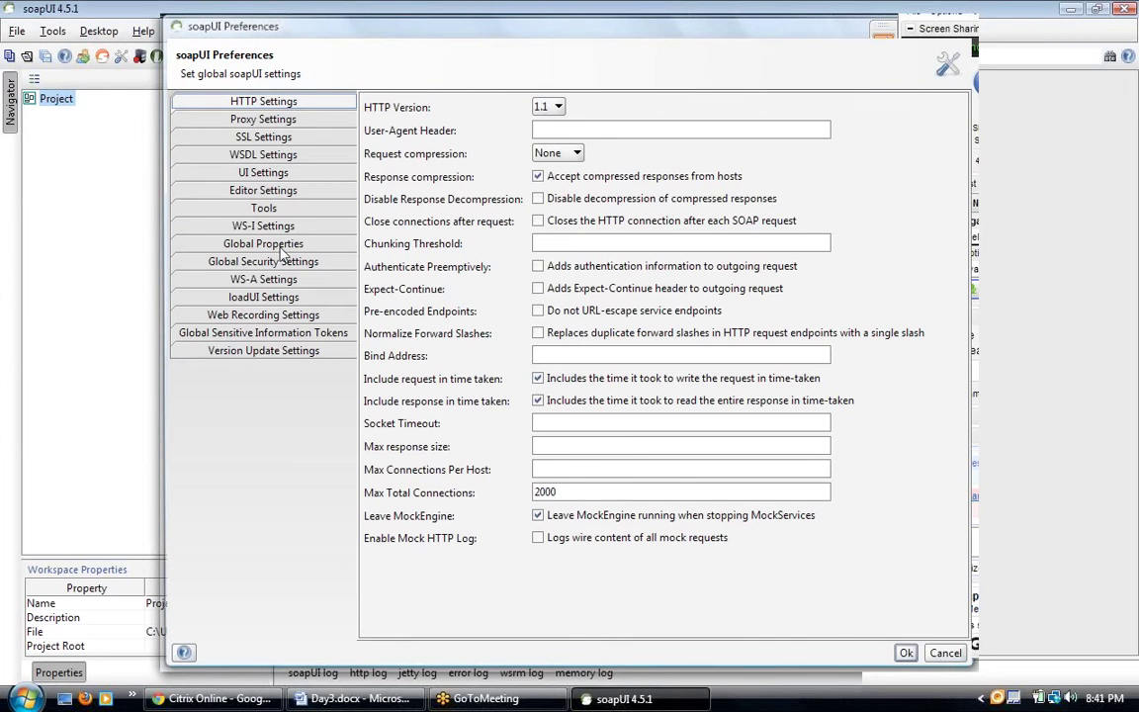
left_click(281, 247)
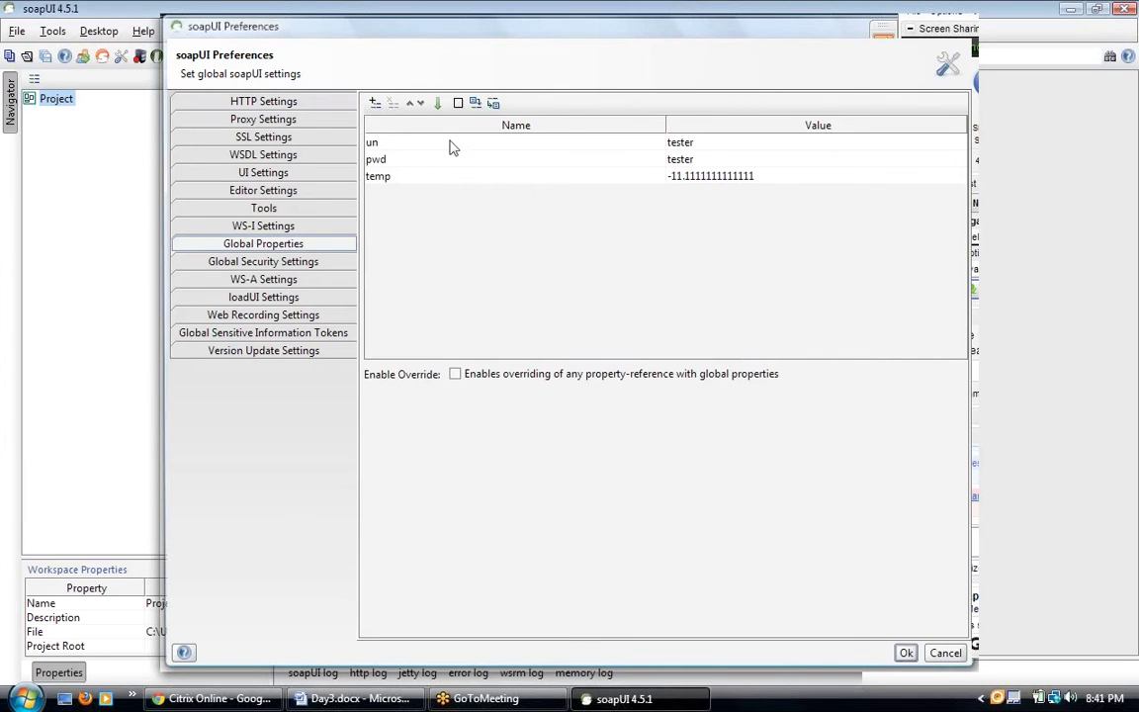
left_click(404, 141)
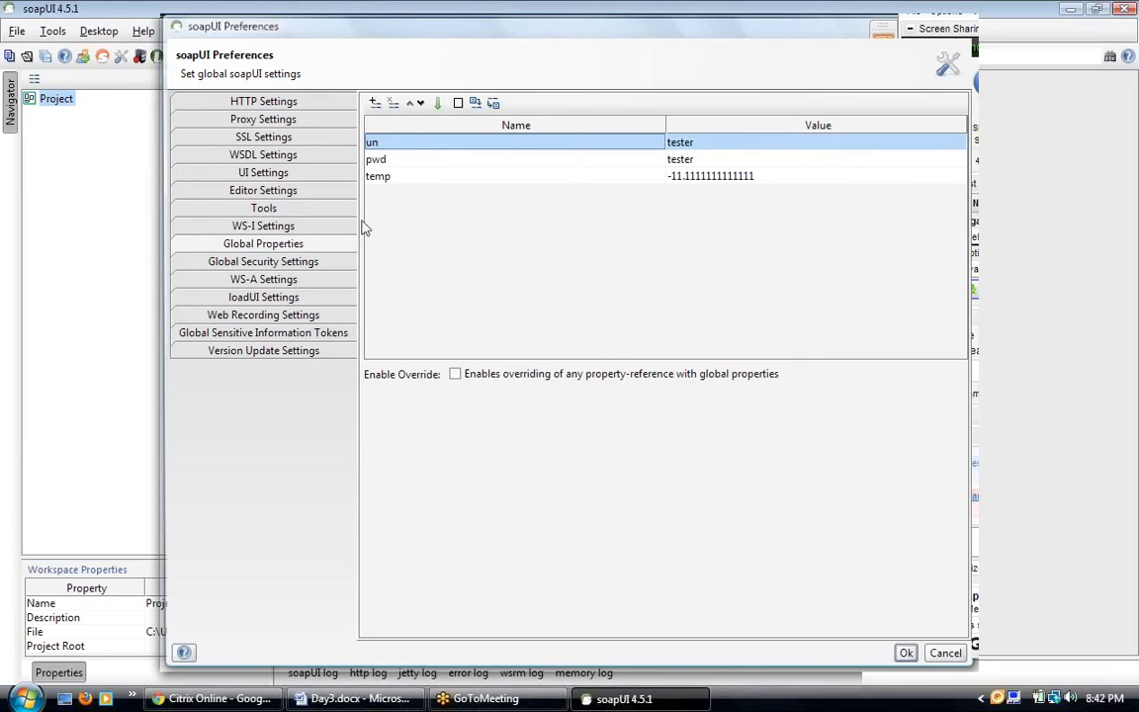
left_click(293, 296)
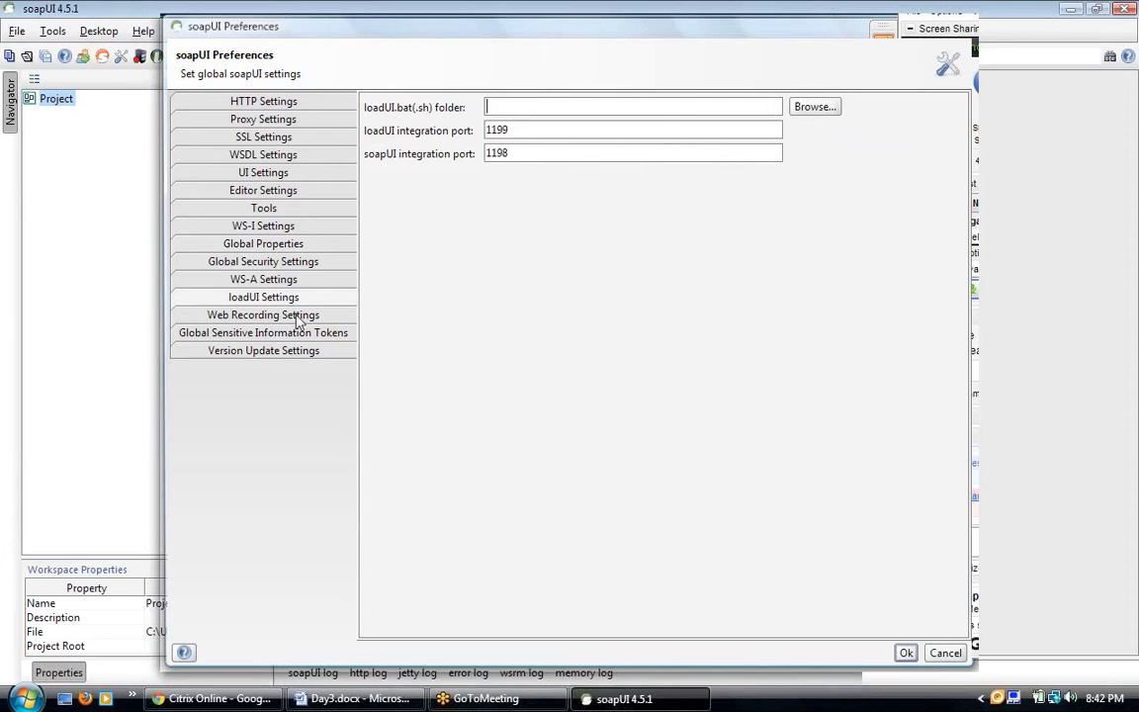
left_click(283, 244)
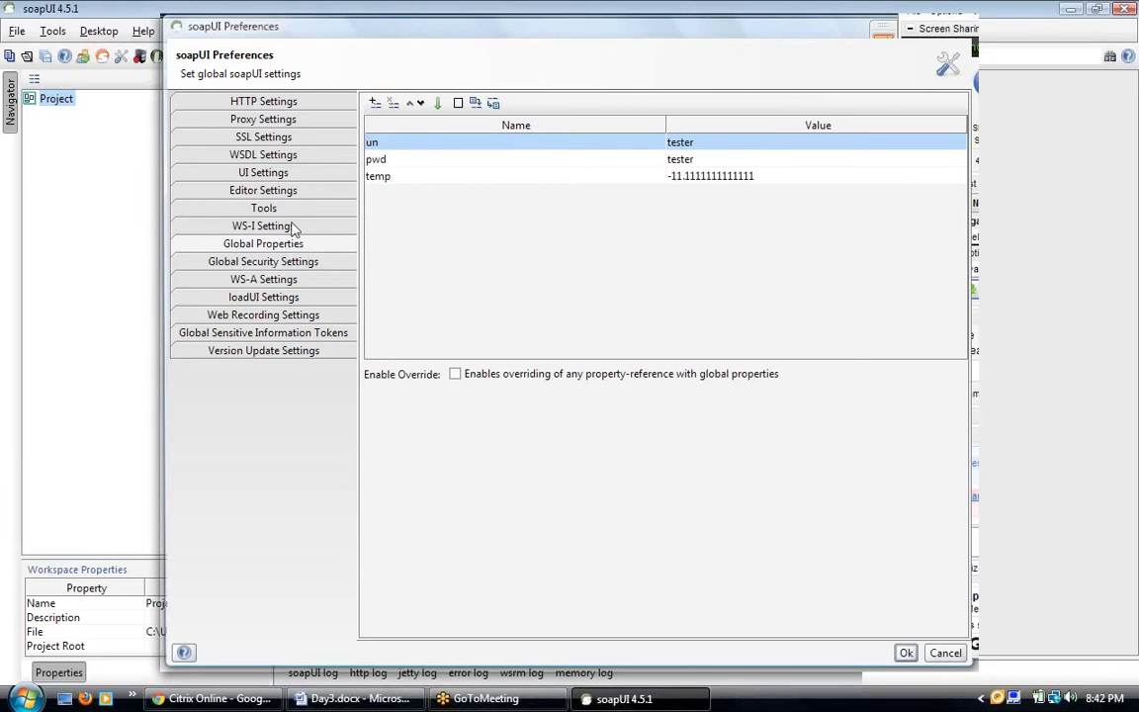
left_click(283, 210)
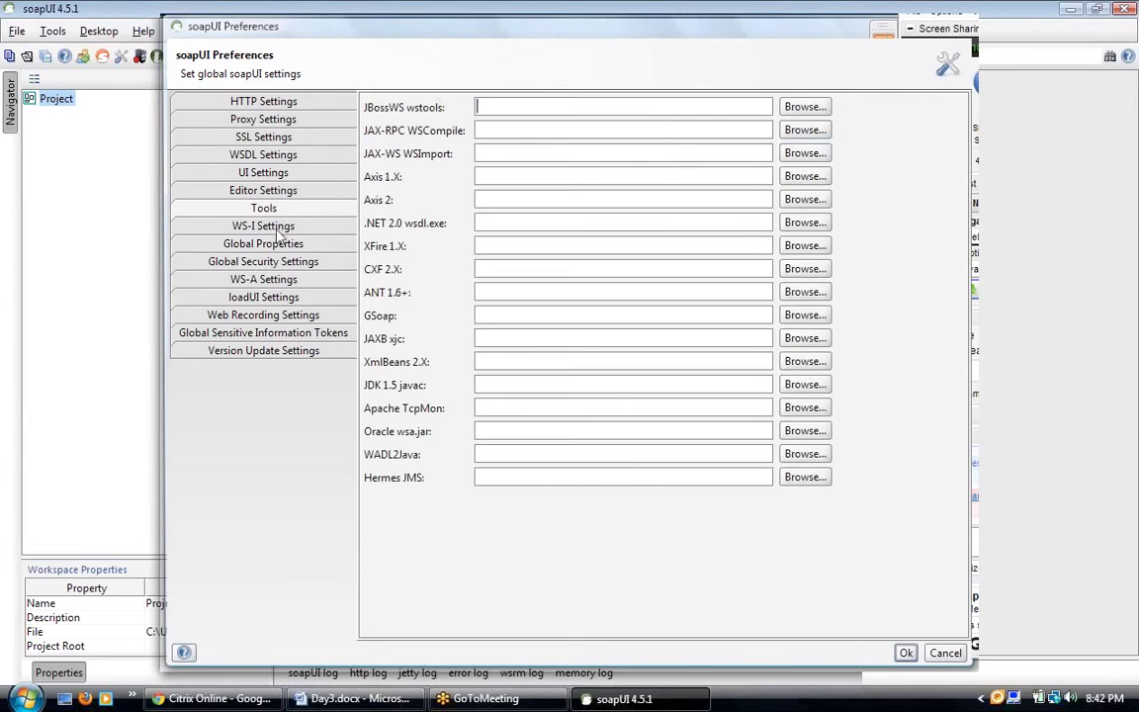
left_click(276, 246)
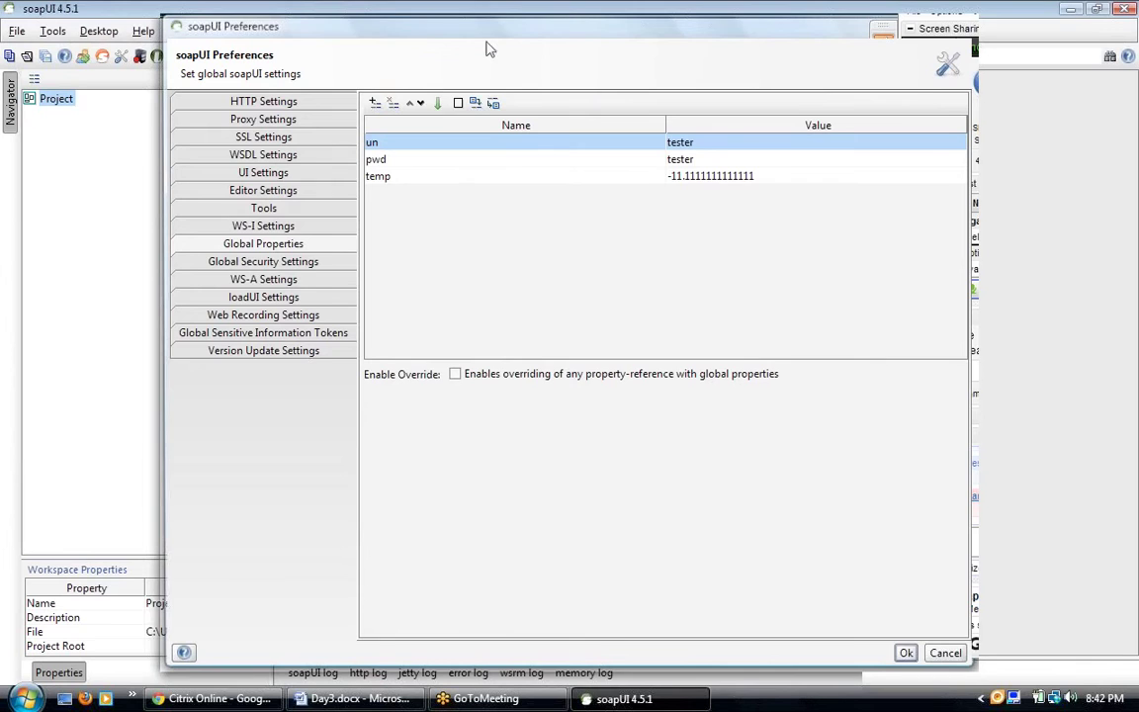
left_click_drag(488, 49, 403, 79)
left_click(187, 187)
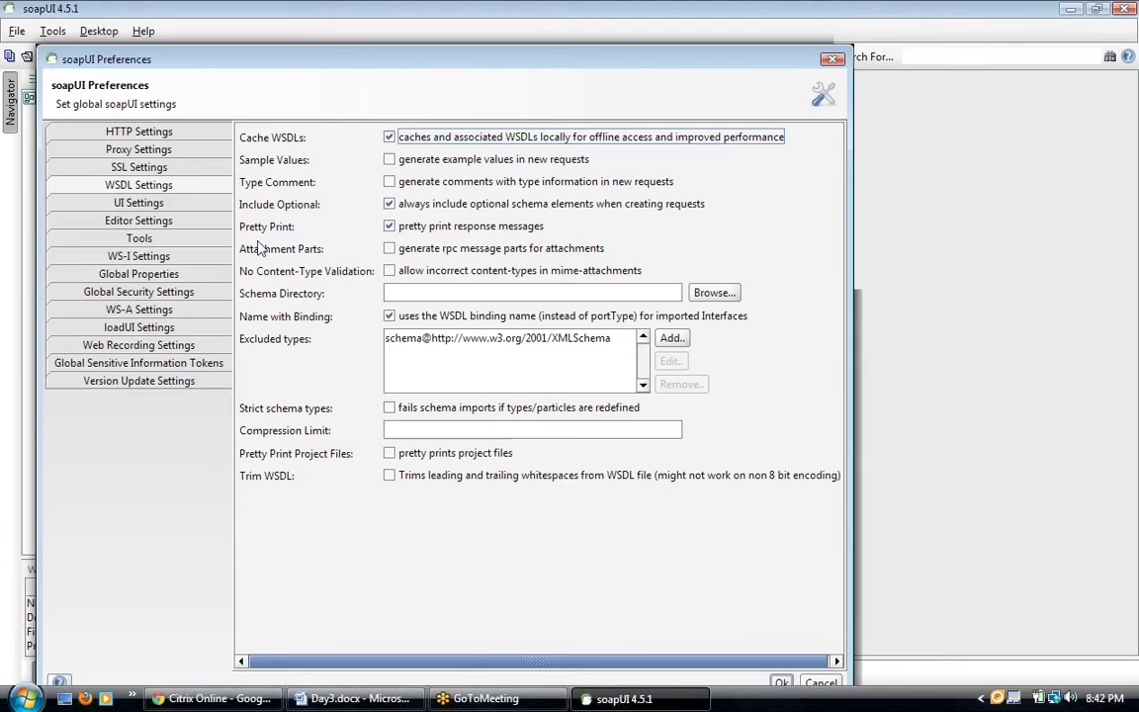
left_click(172, 191)
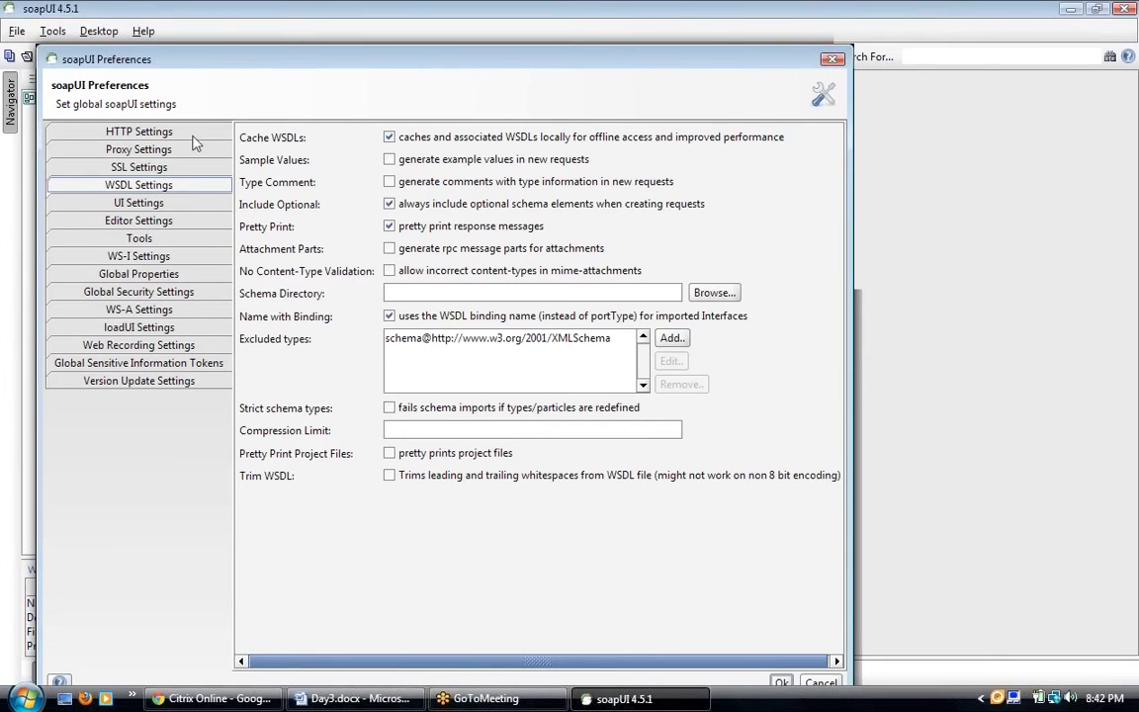
left_click(833, 59)
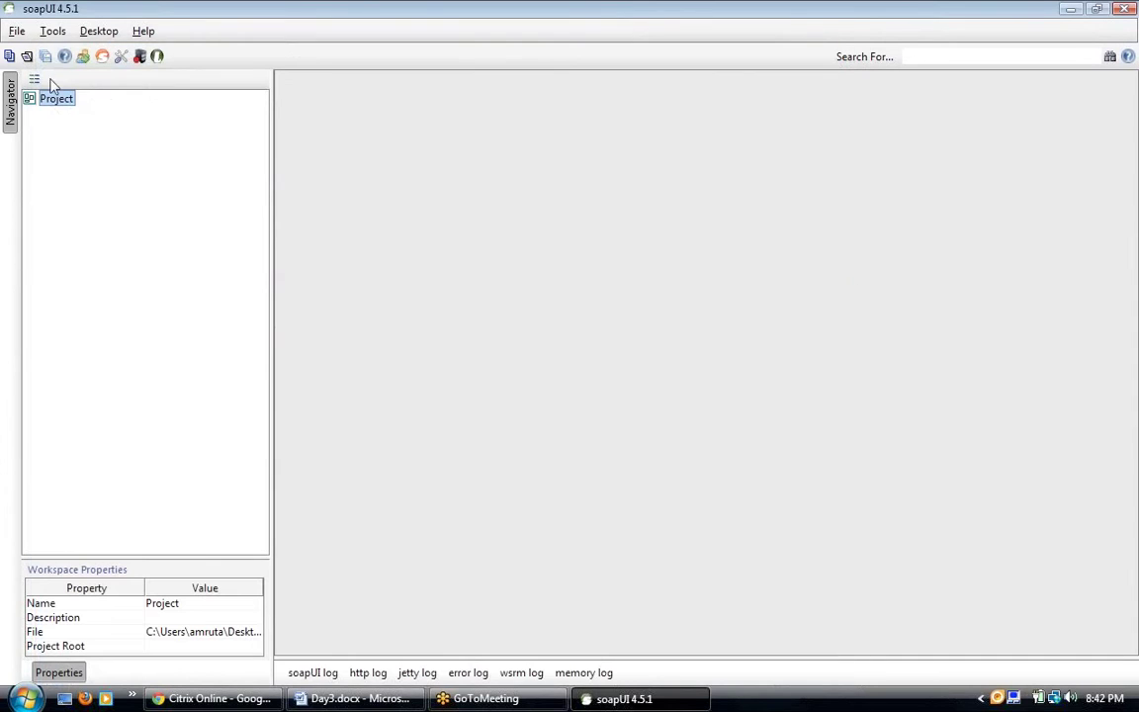
left_click(18, 32)
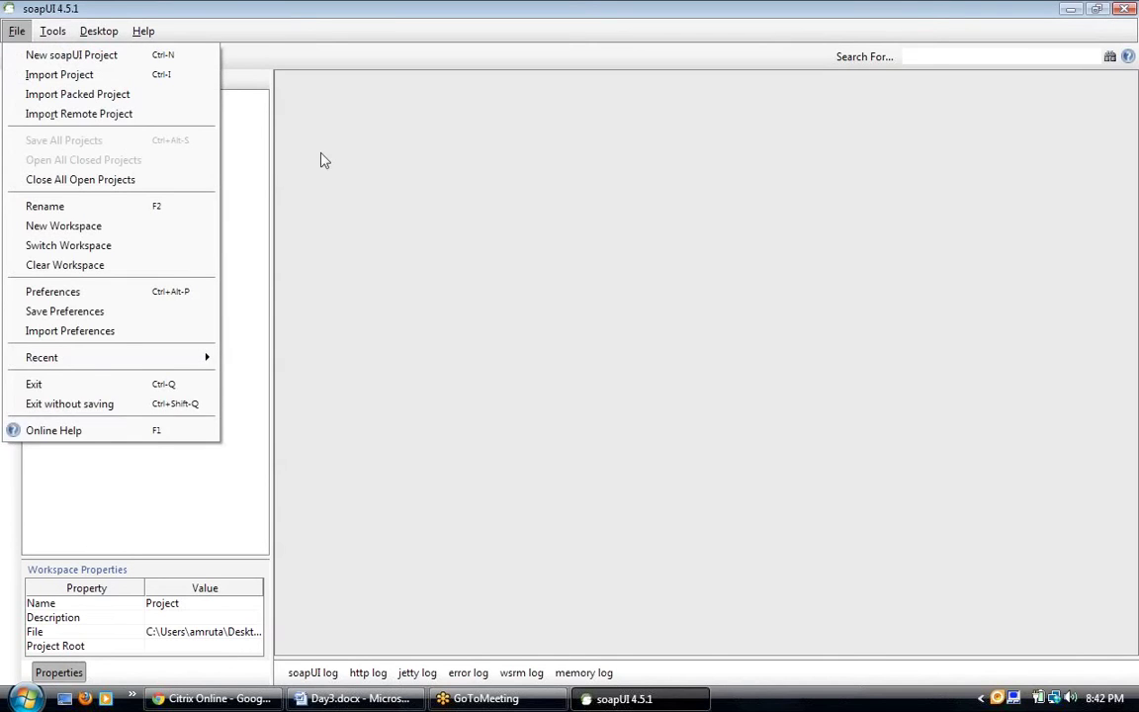
key("Right")
key("Escape")
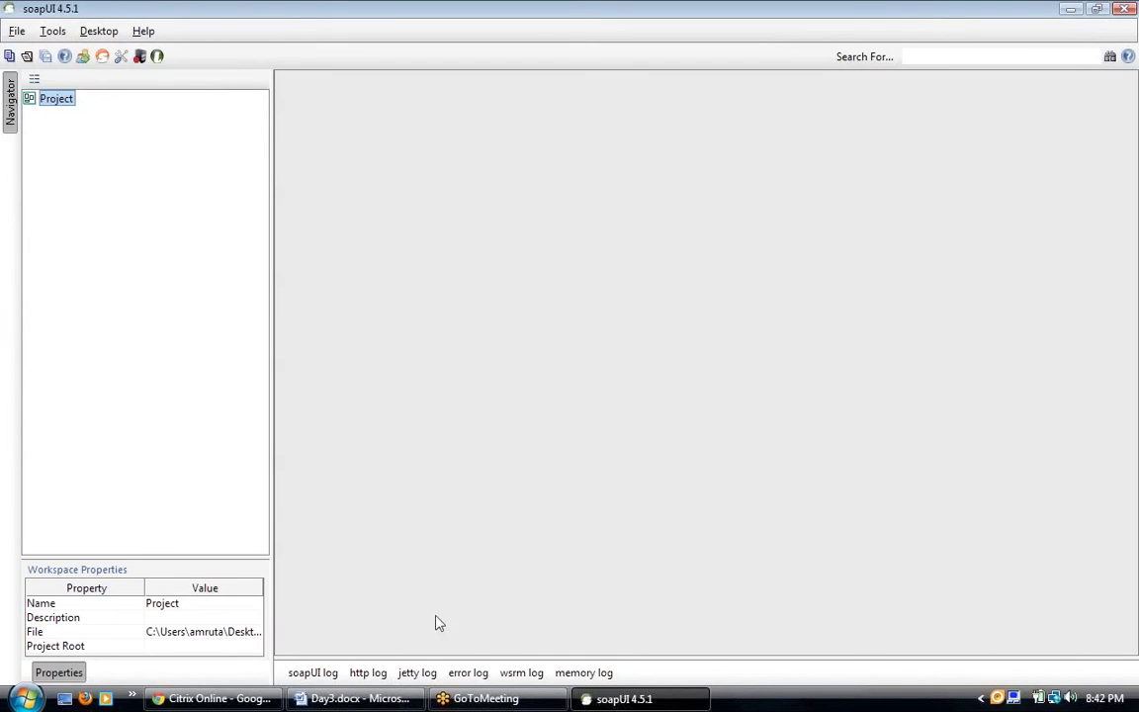
Step: Switch to Day3.docx in Word and review the SOAPUI feature outline down to the Basic Services table
left_click(363, 698)
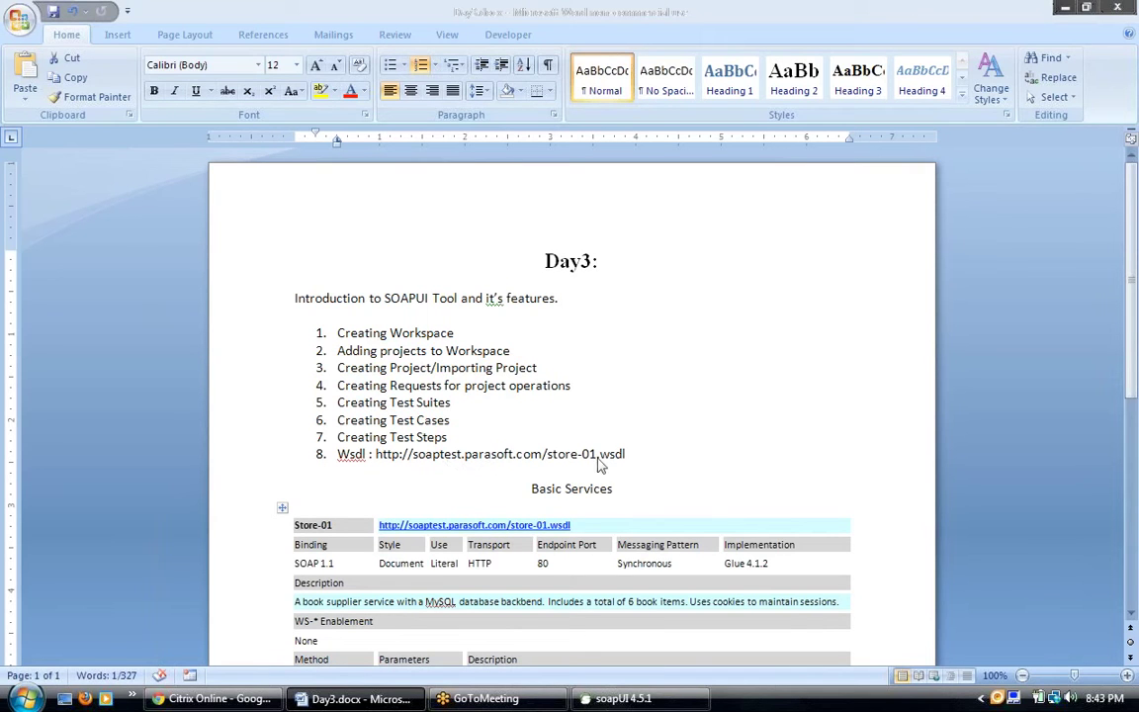
key("ctrl+shift+Left")
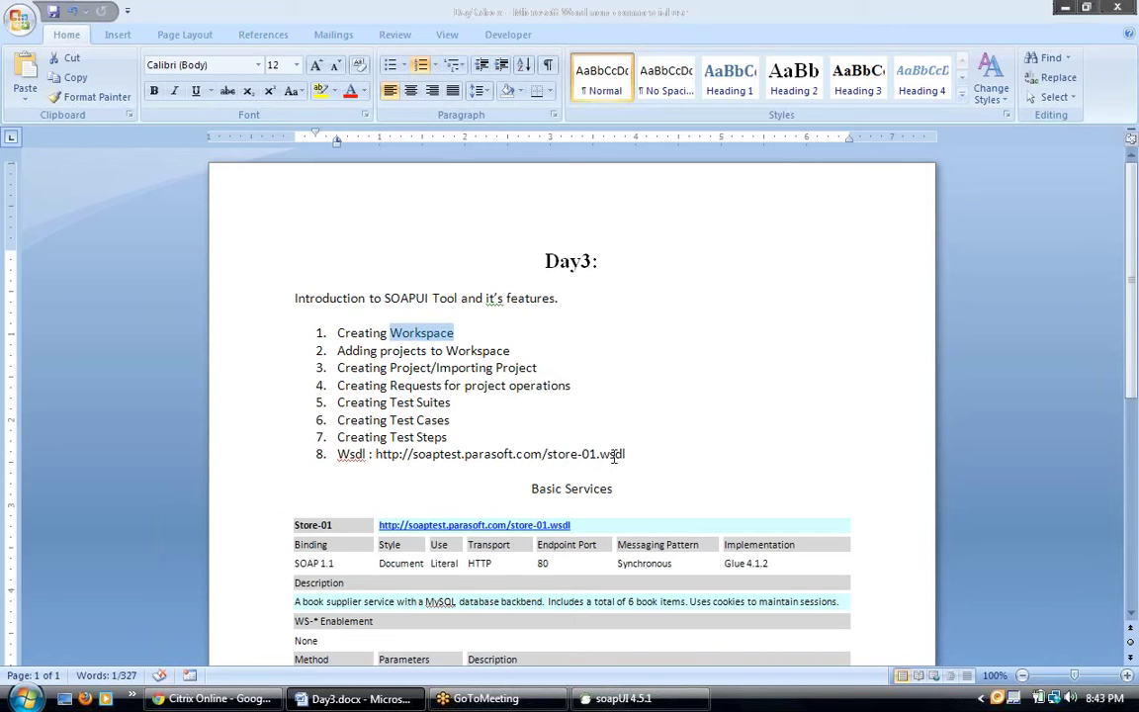
key("Down")
key("Down")
key("Down")
key("Down")
key("Down")
key("Down")
key("Down")
key("Down")
key("Down")
key("Down")
key("Down")
key("Down")
key("Down")
key("Down")
key("Down")
key("Down")
key("Down")
key("Down")
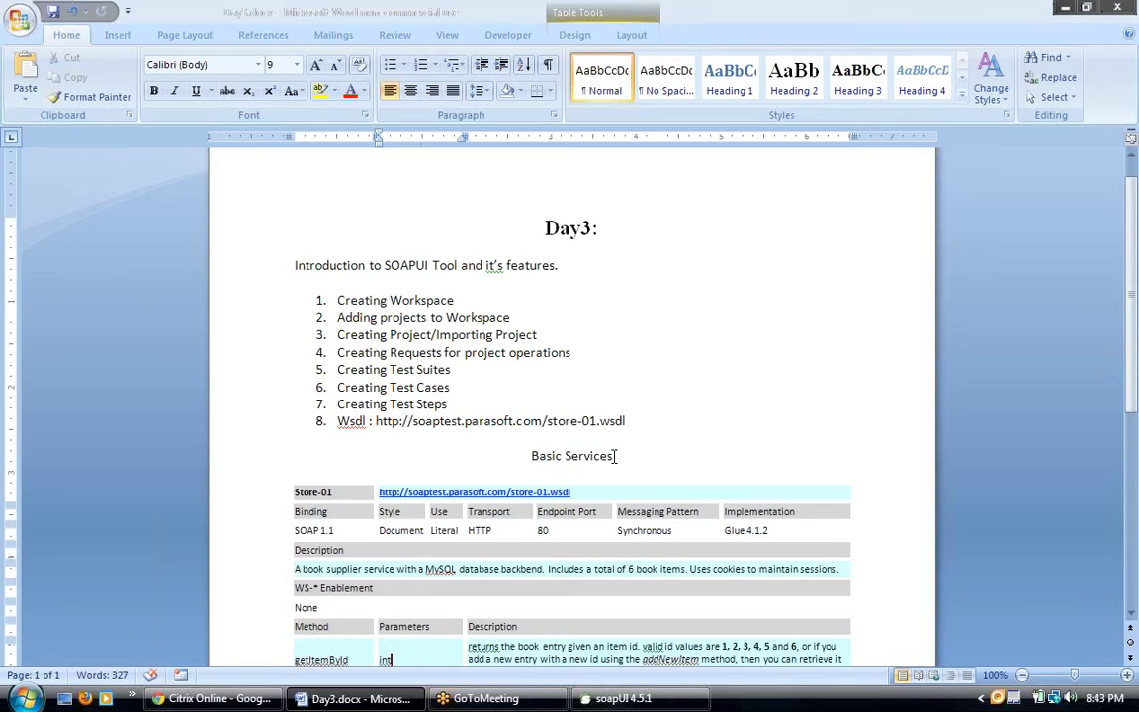
key("Down")
scroll(613, 458, "down", 2)
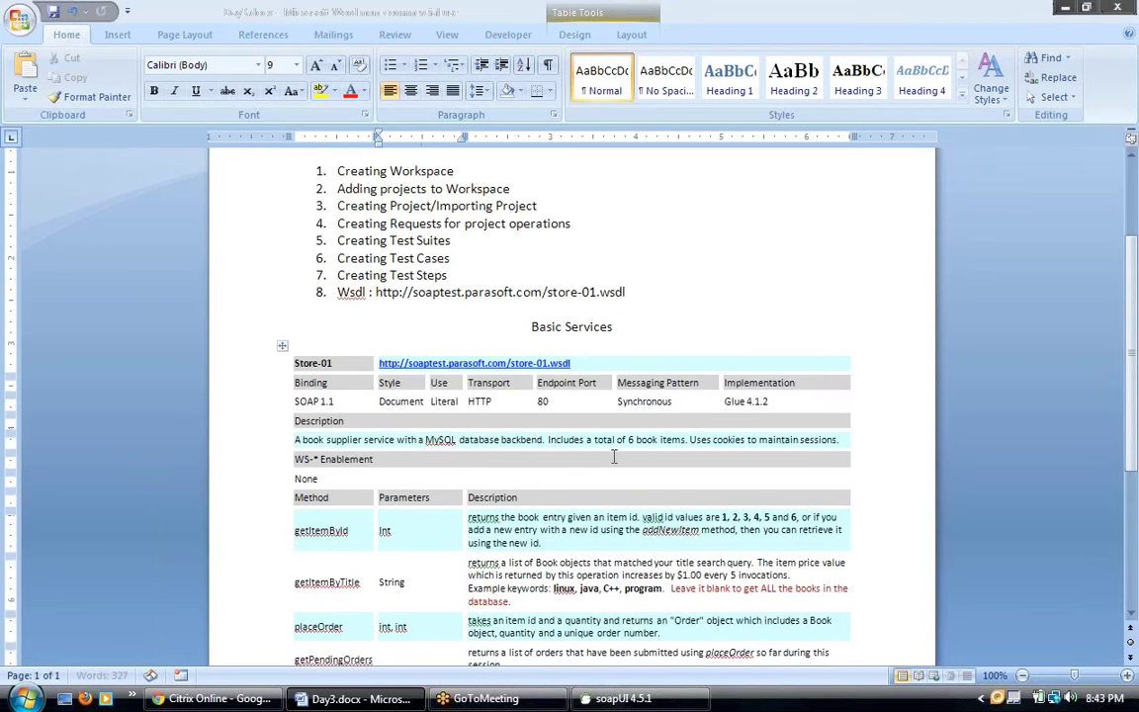
scroll(613, 458, "down", 1)
scroll(612, 456, "down", 2)
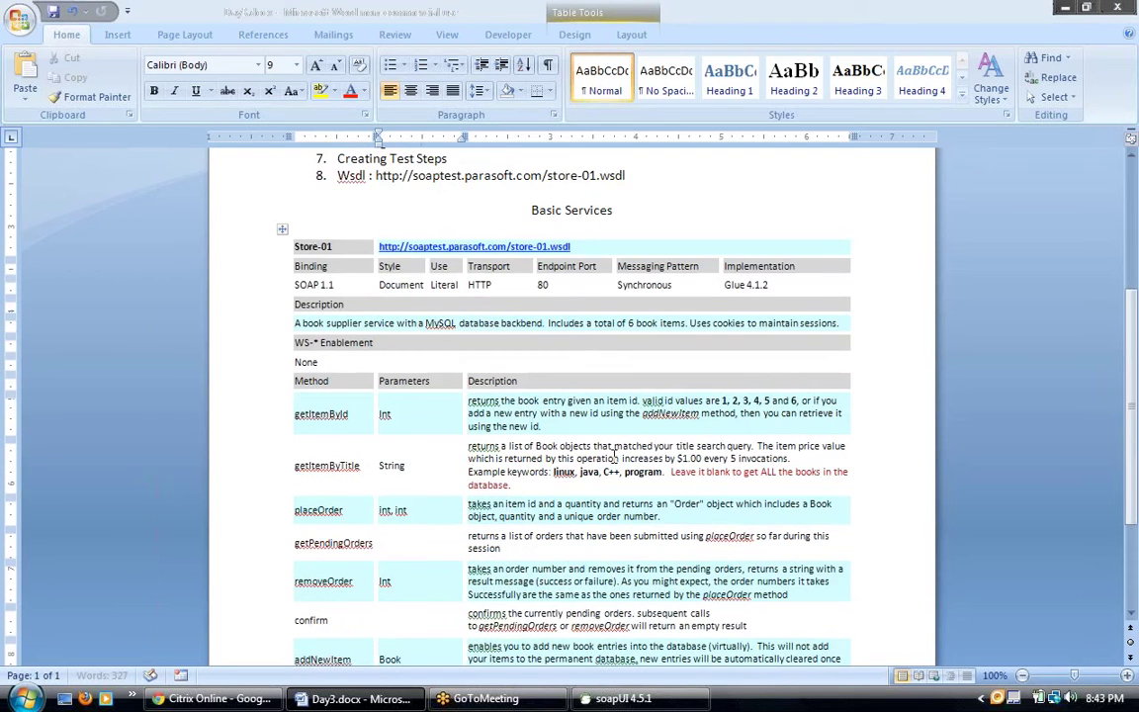
key("ctrl+End")
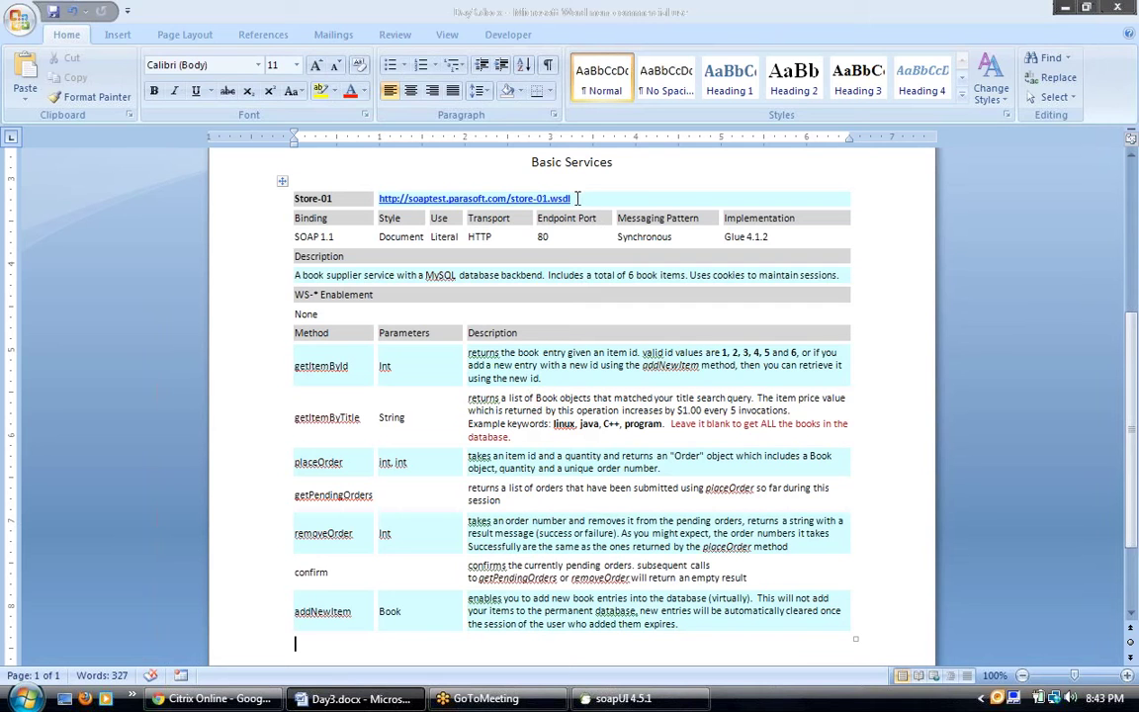
left_click_drag(576, 198, 377, 198)
key("ctrl+c")
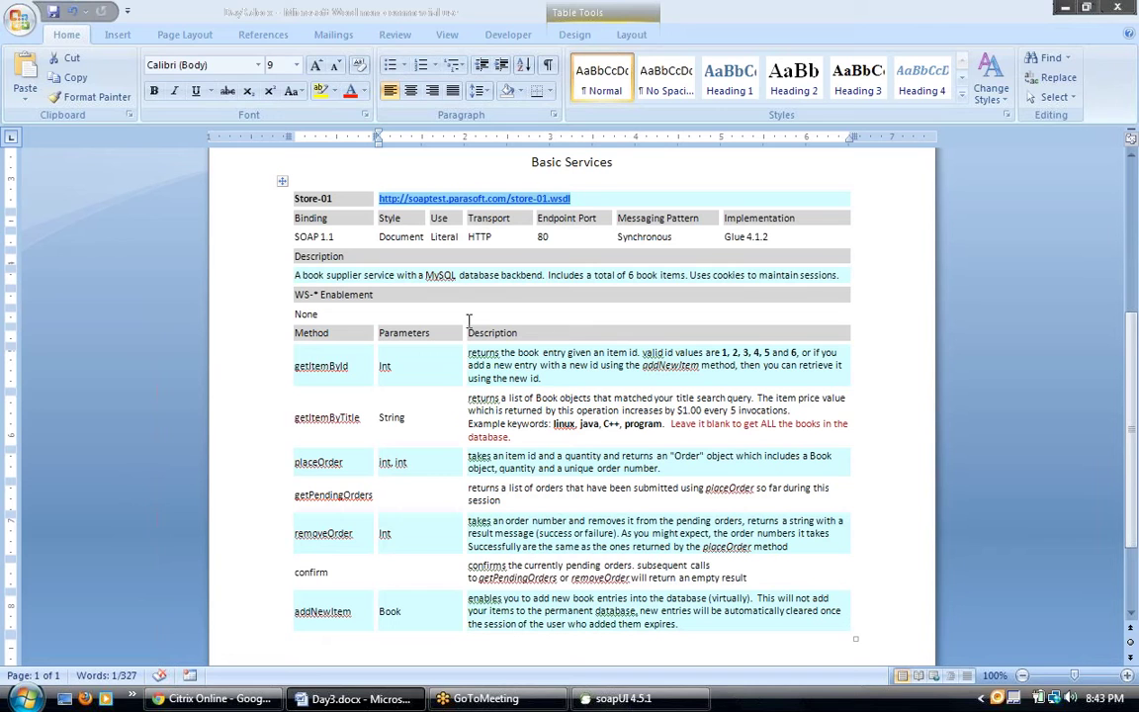
Step: Examine the methods, parameters and descriptions in the Basic Services table, focusing on getItemById and its item id
left_click(437, 374)
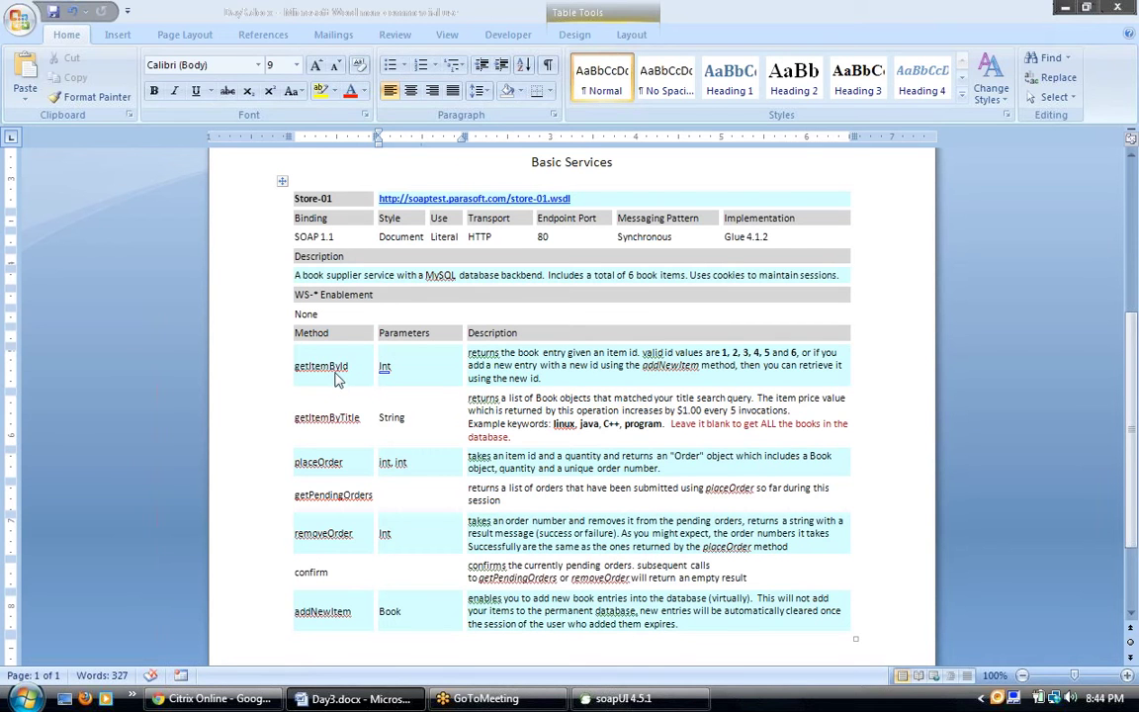
left_click(299, 461)
left_click(317, 492)
left_click(392, 417)
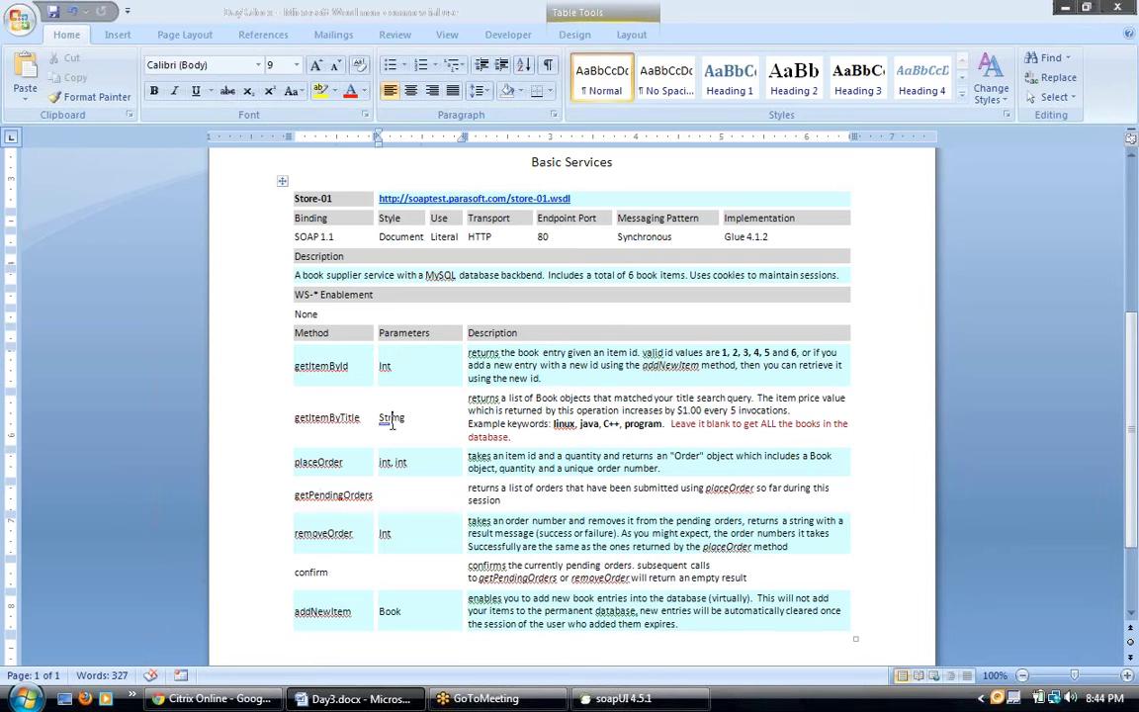
double_click(306, 368)
left_click(551, 375)
double_click(322, 369)
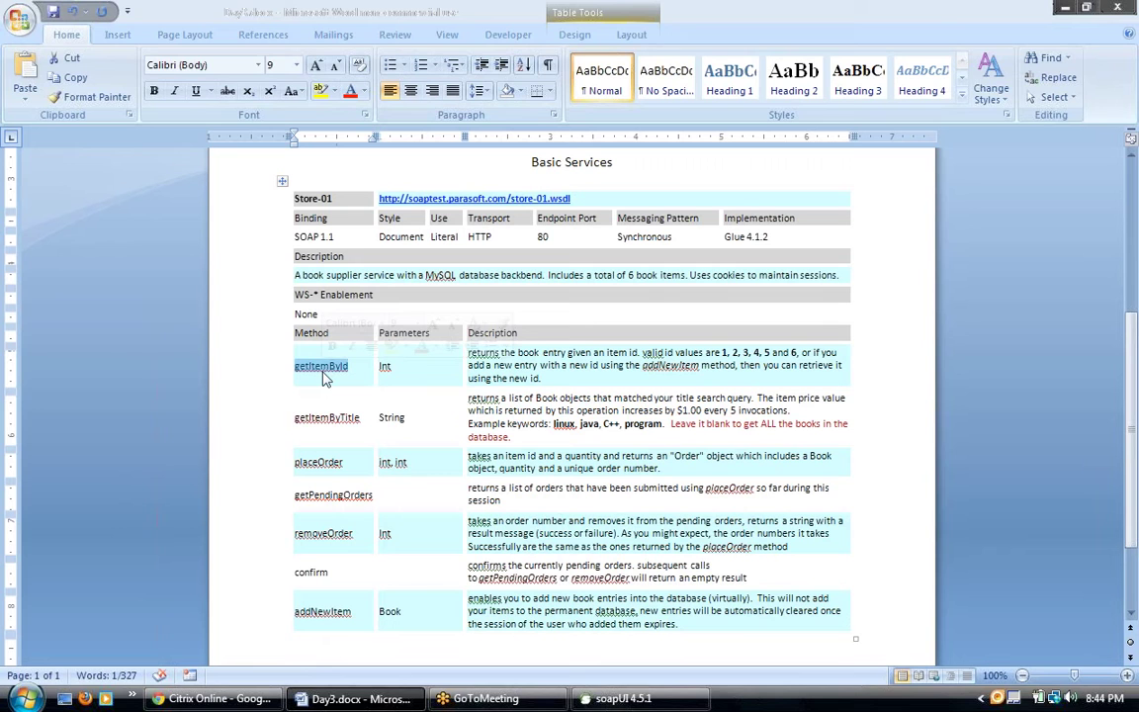
double_click(632, 354)
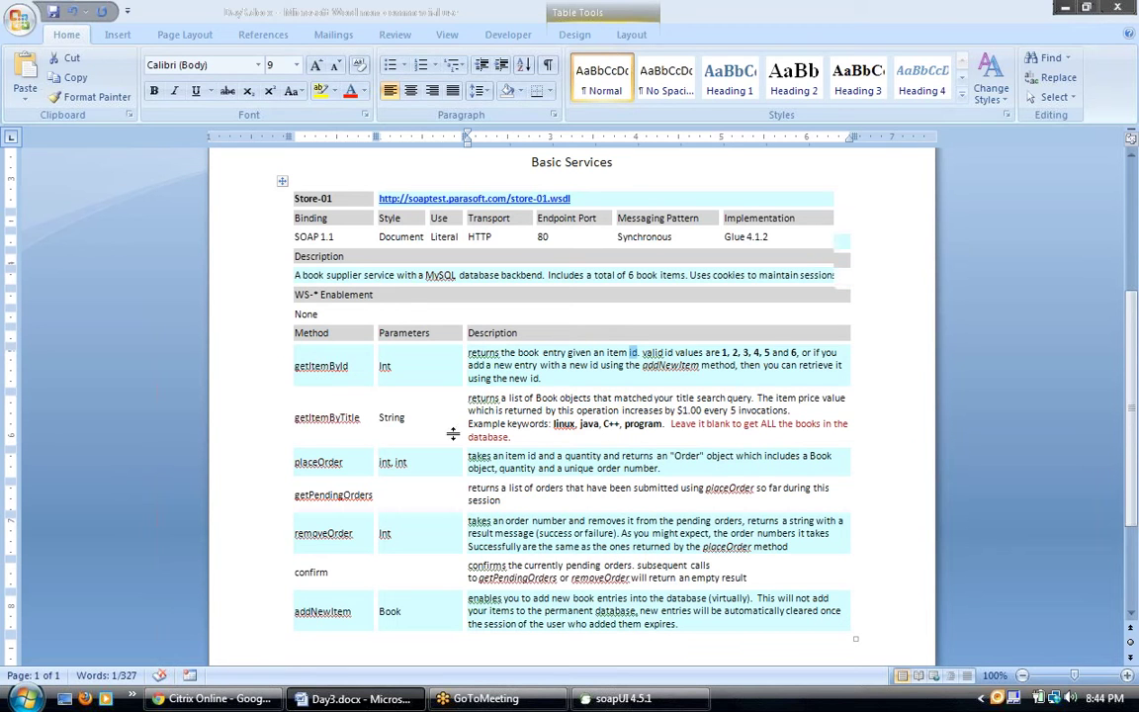
scroll(465, 433, "up", 1)
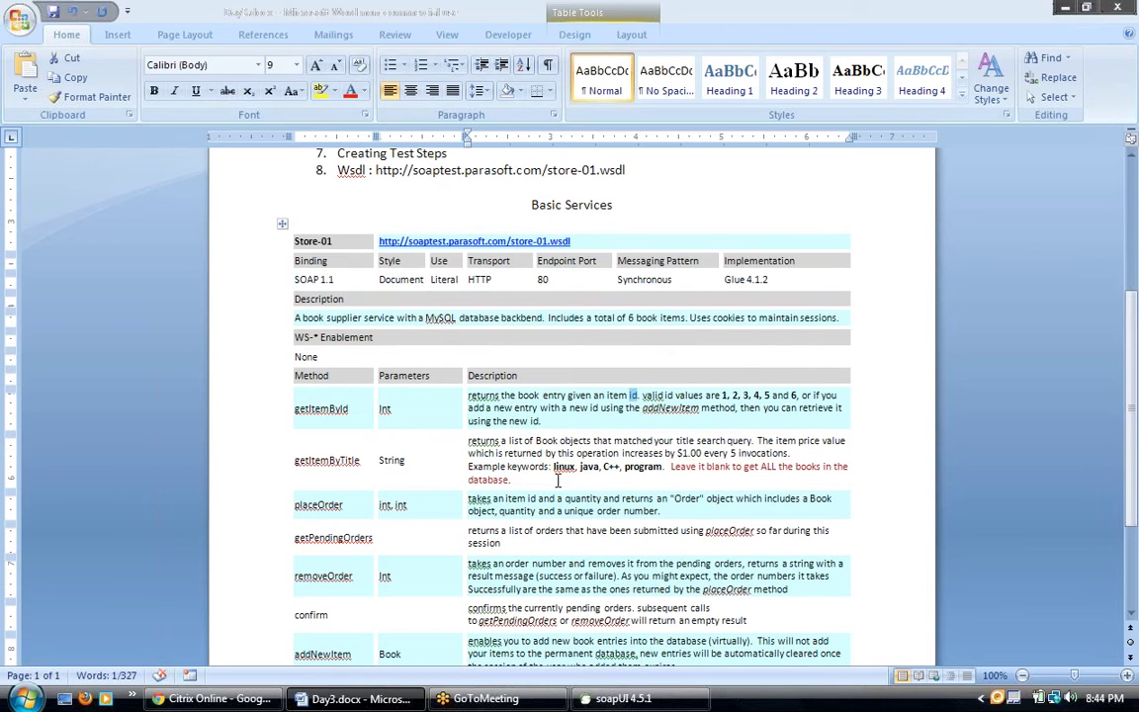
left_click(635, 698)
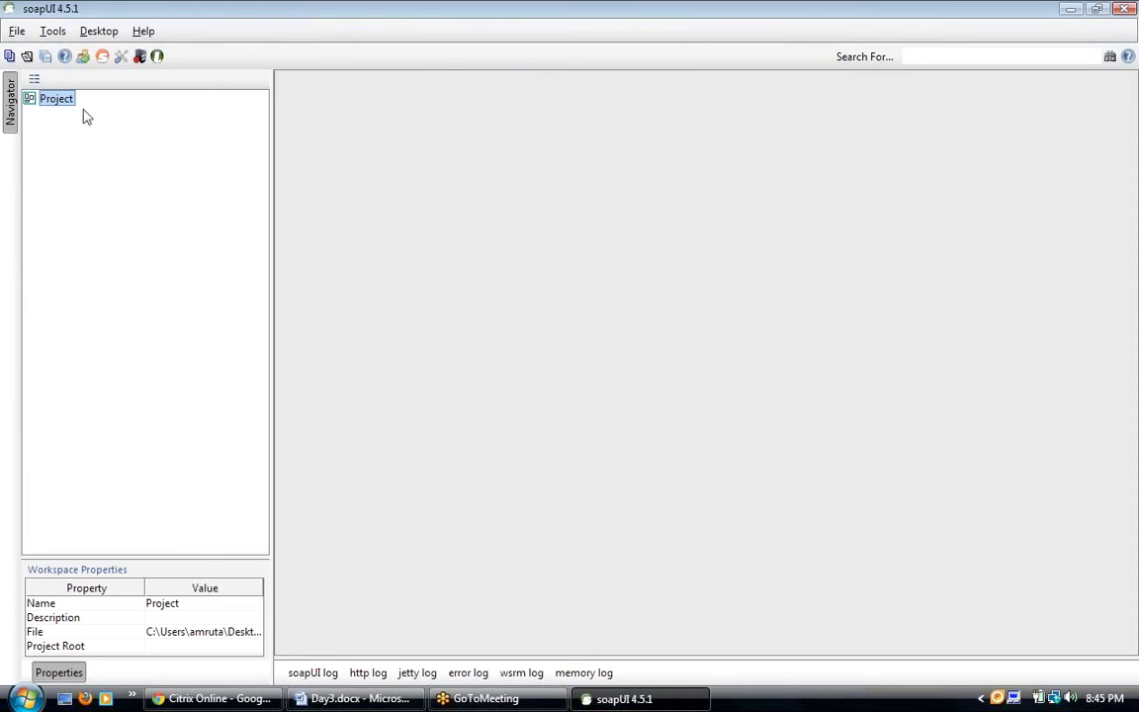
left_click(16, 30)
left_click(45, 54)
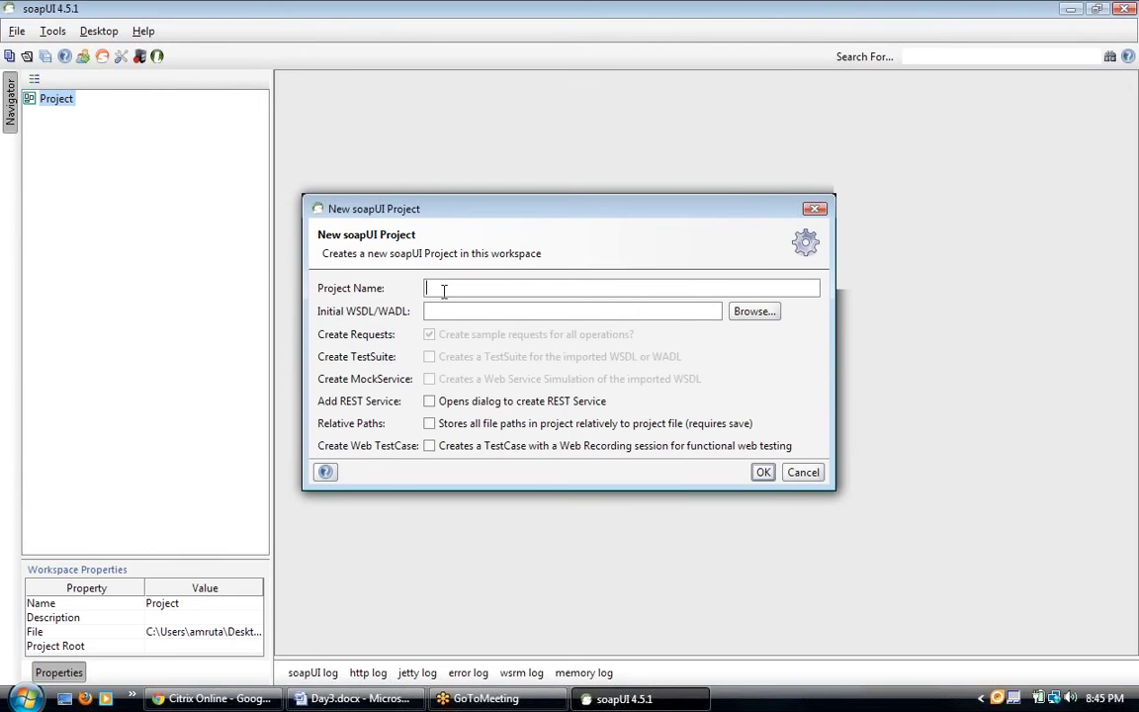
type("BookStore")
left_click(445, 312)
key("ctrl+v")
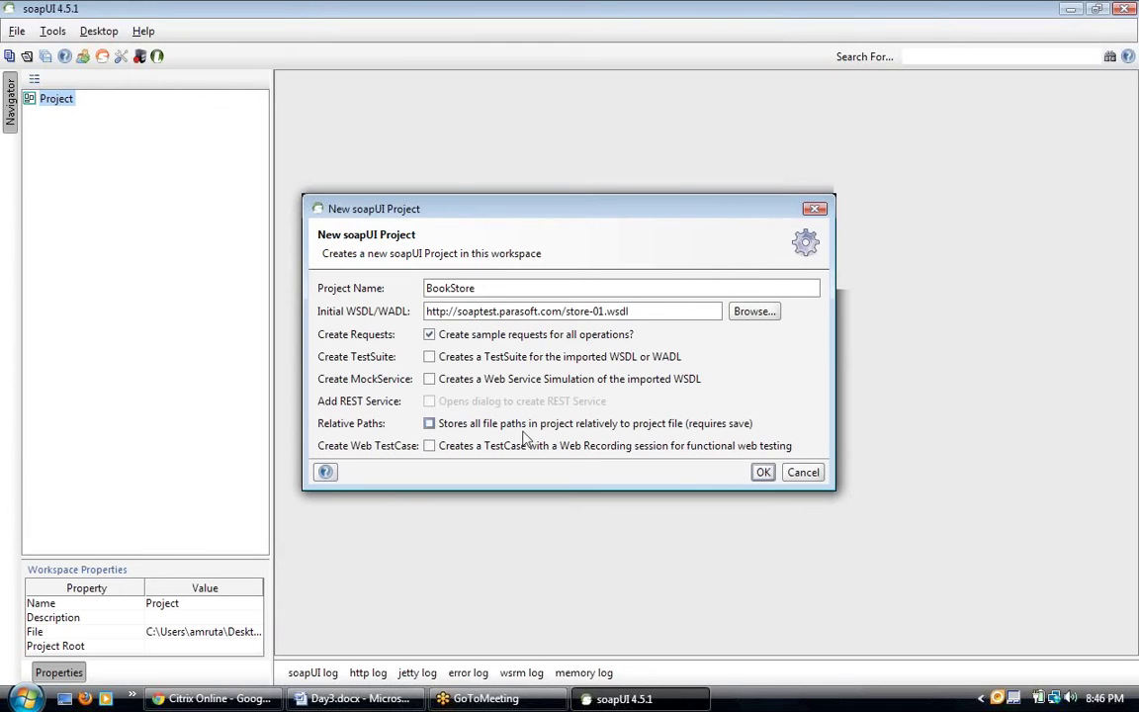
left_click(763, 472)
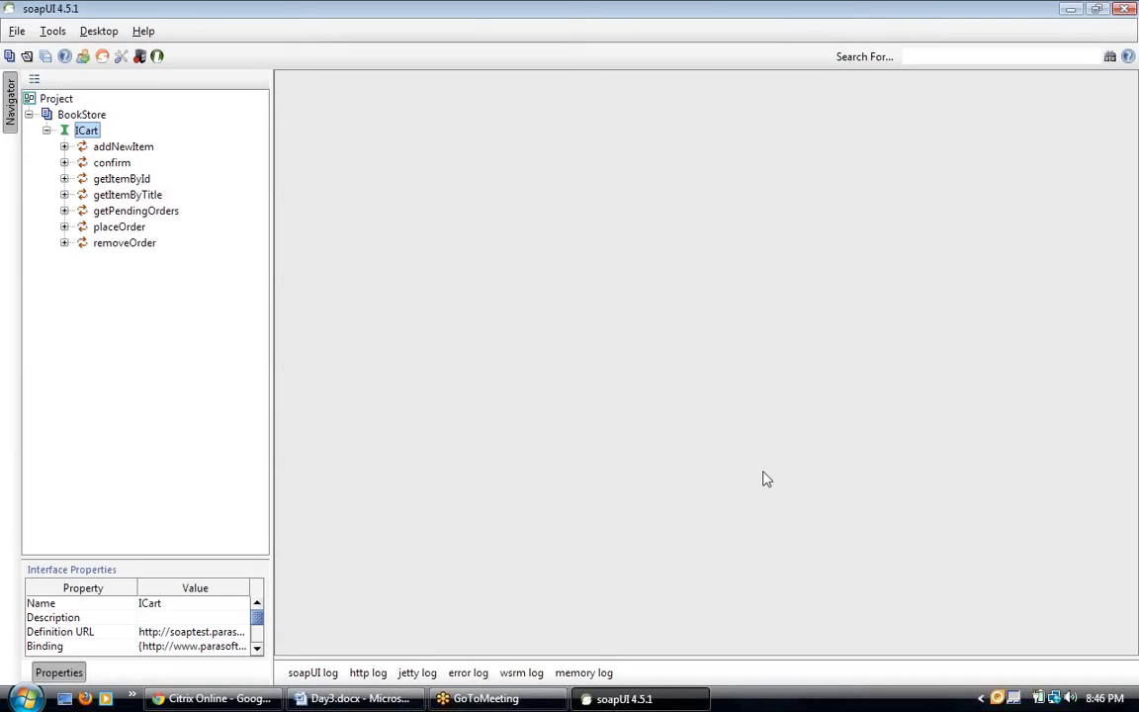
Step: Look through the ICart operations of the BookStore project and the sample Request 1 under addNewItem
left_click(120, 149)
left_click(113, 163)
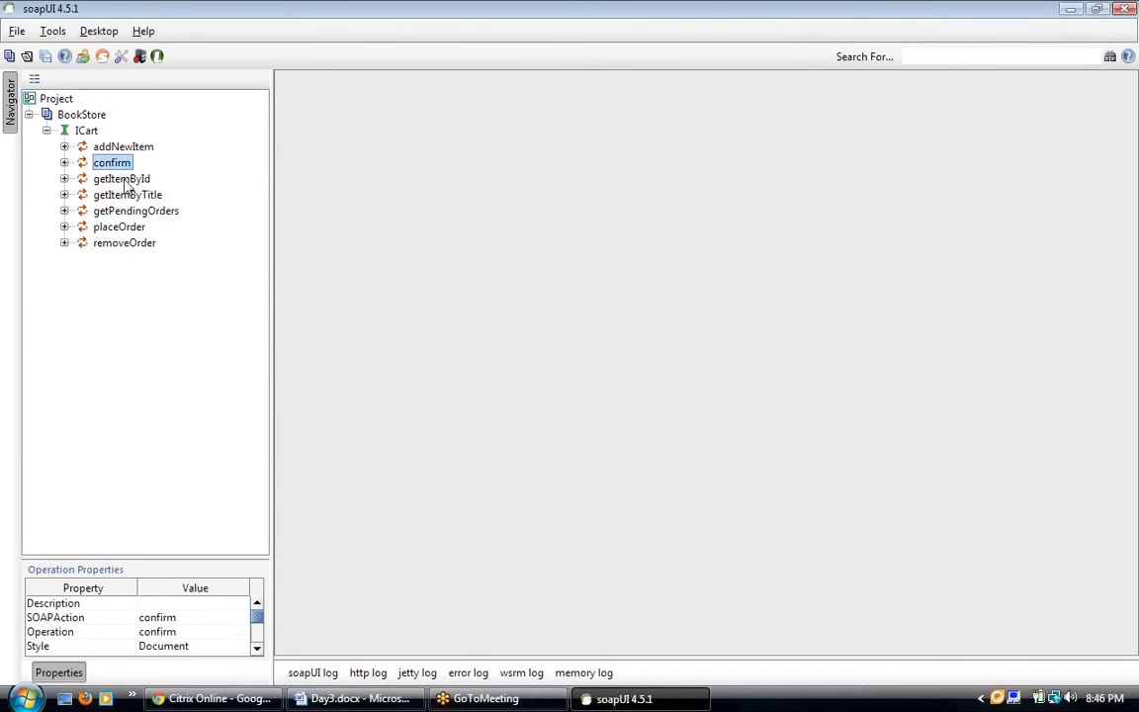
left_click(123, 181)
left_click(124, 196)
left_click(123, 212)
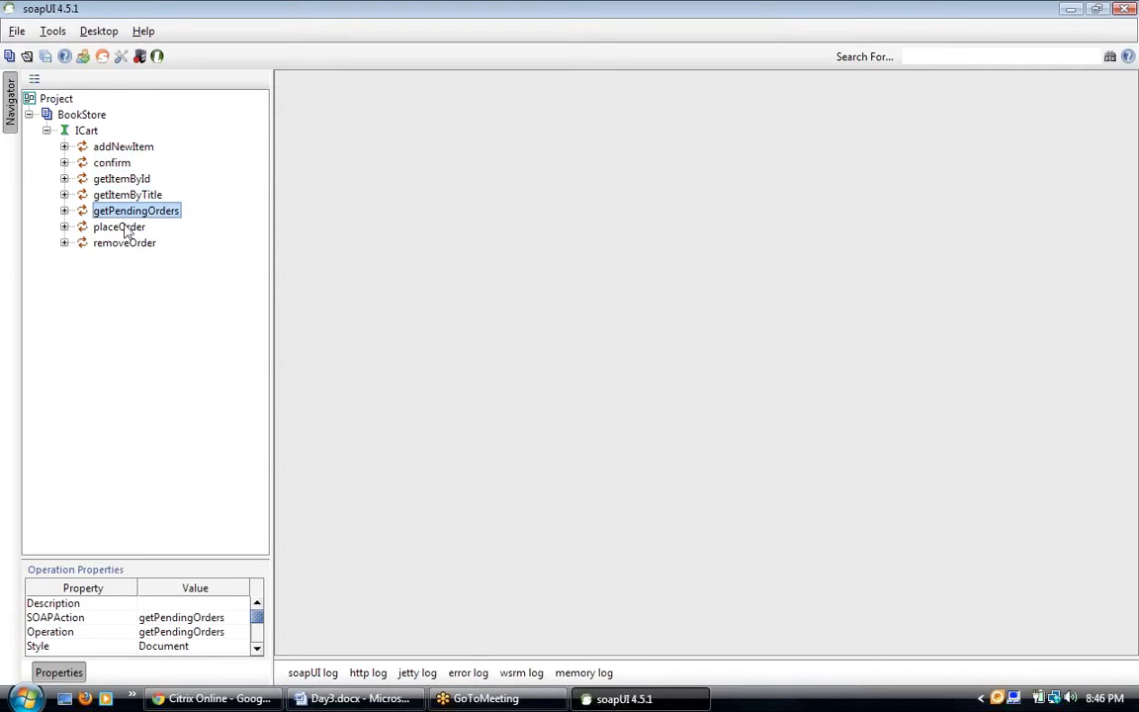
key("Down")
key("Down")
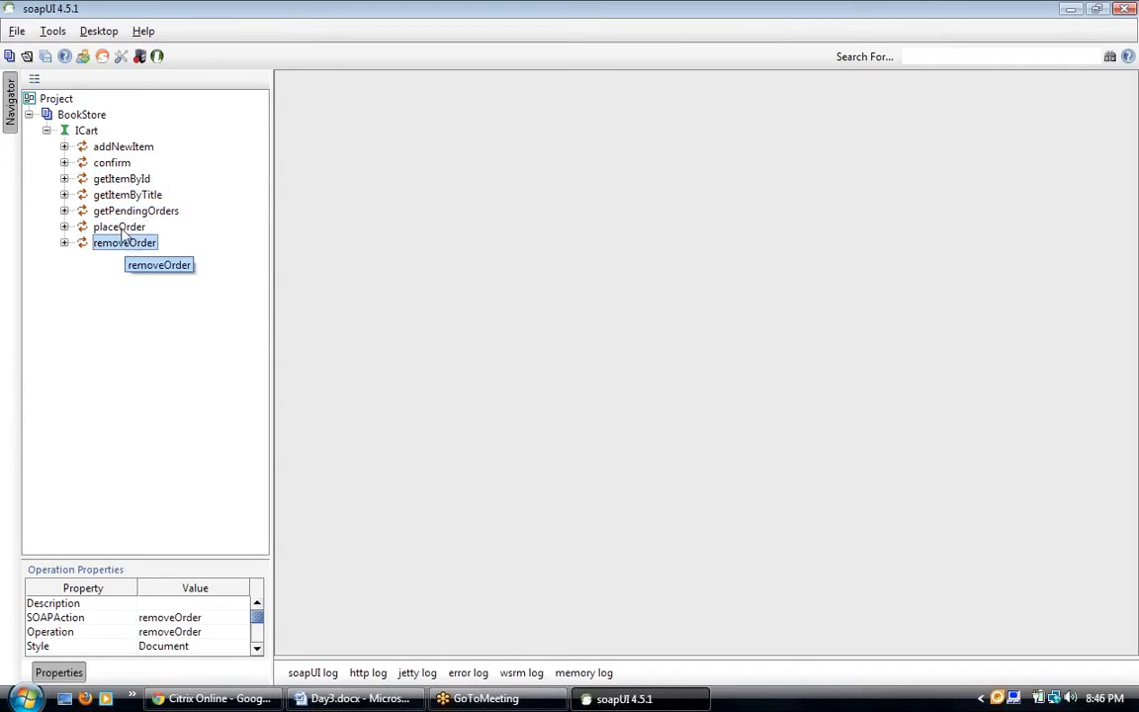
left_click(65, 146)
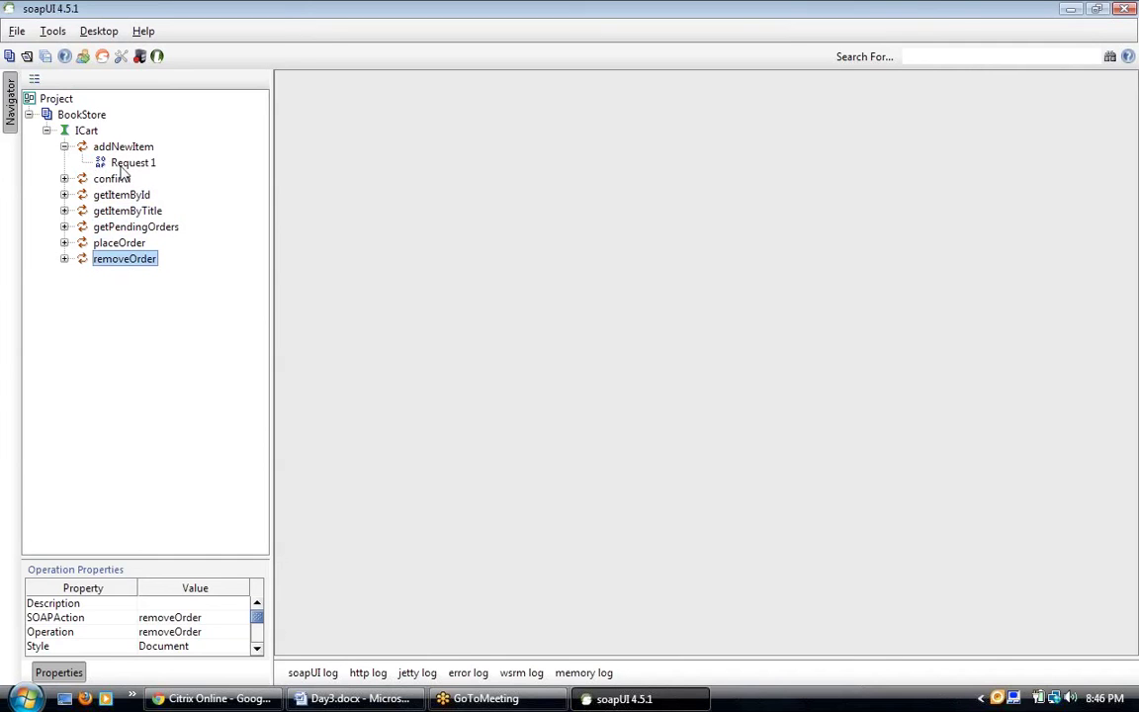
left_click(129, 163)
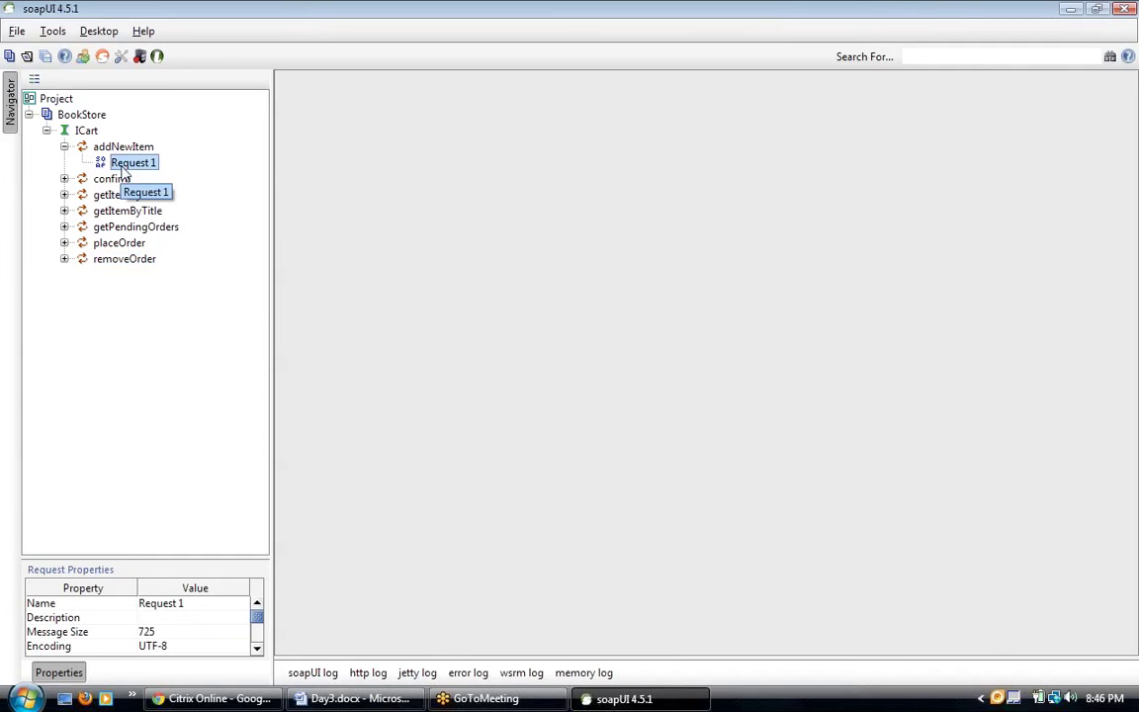
Step: View the sample request option in the new soapUI project form and dismiss it without creating a project
left_click(17, 31)
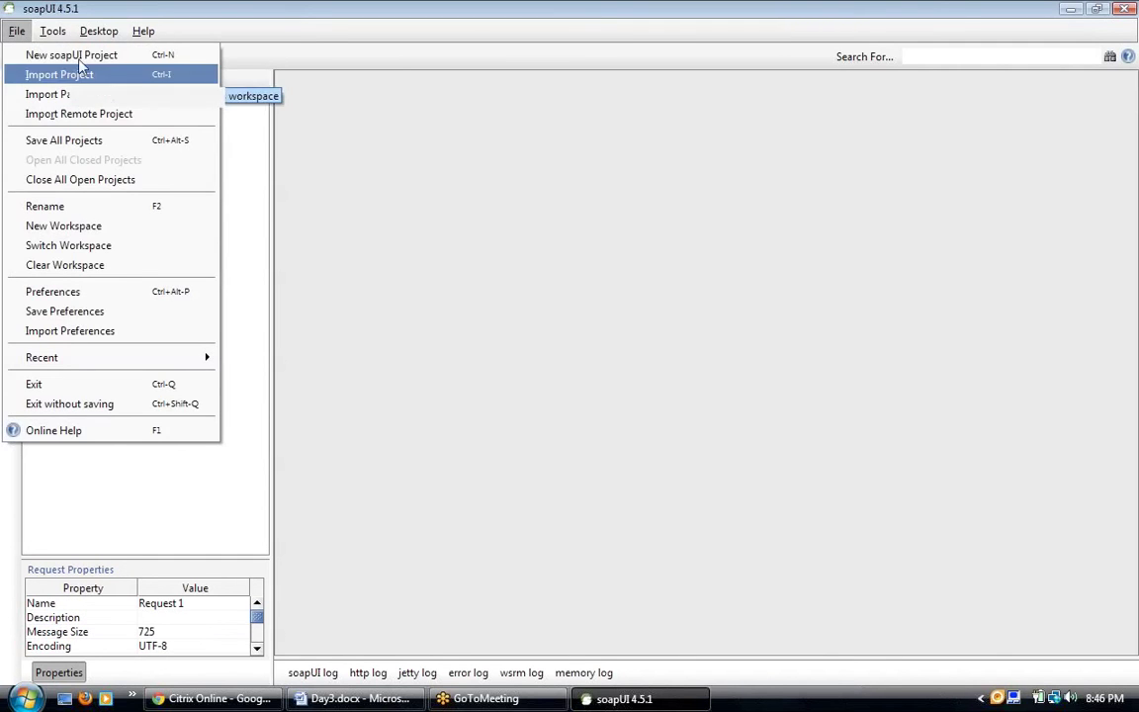
left_click(77, 56)
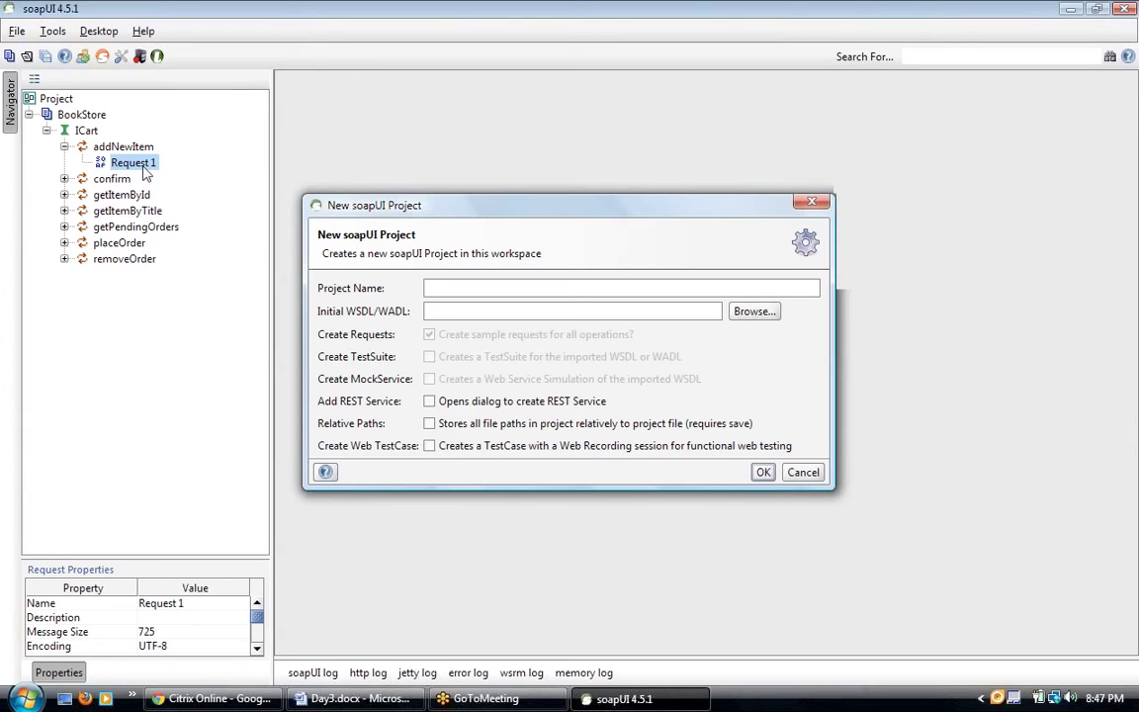
left_click(808, 472)
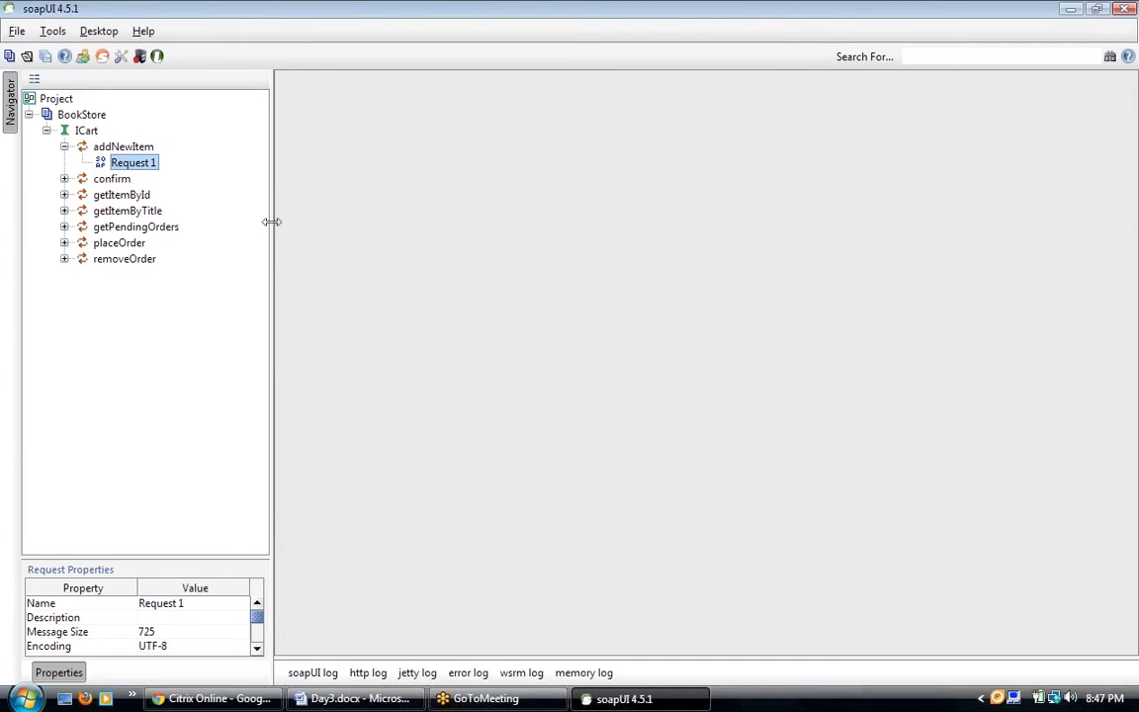
Step: Inspect the ICart interface and its list of operations in the BookStore project tree
left_click(47, 131)
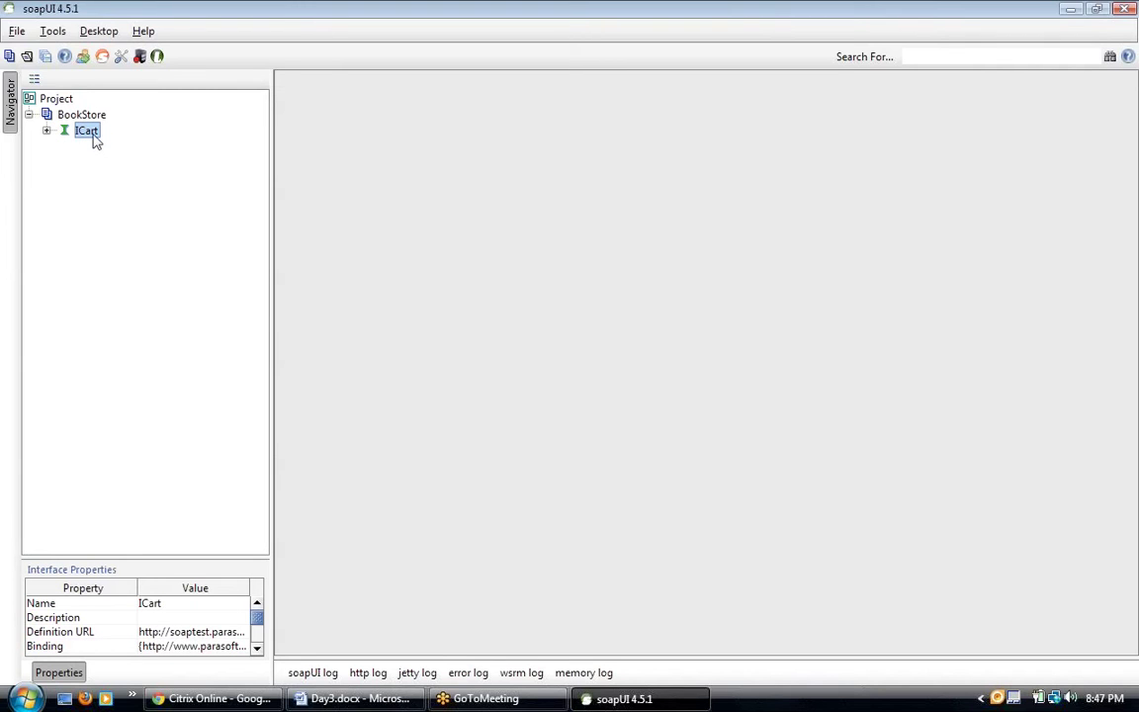
right_click(96, 142)
left_click(46, 130)
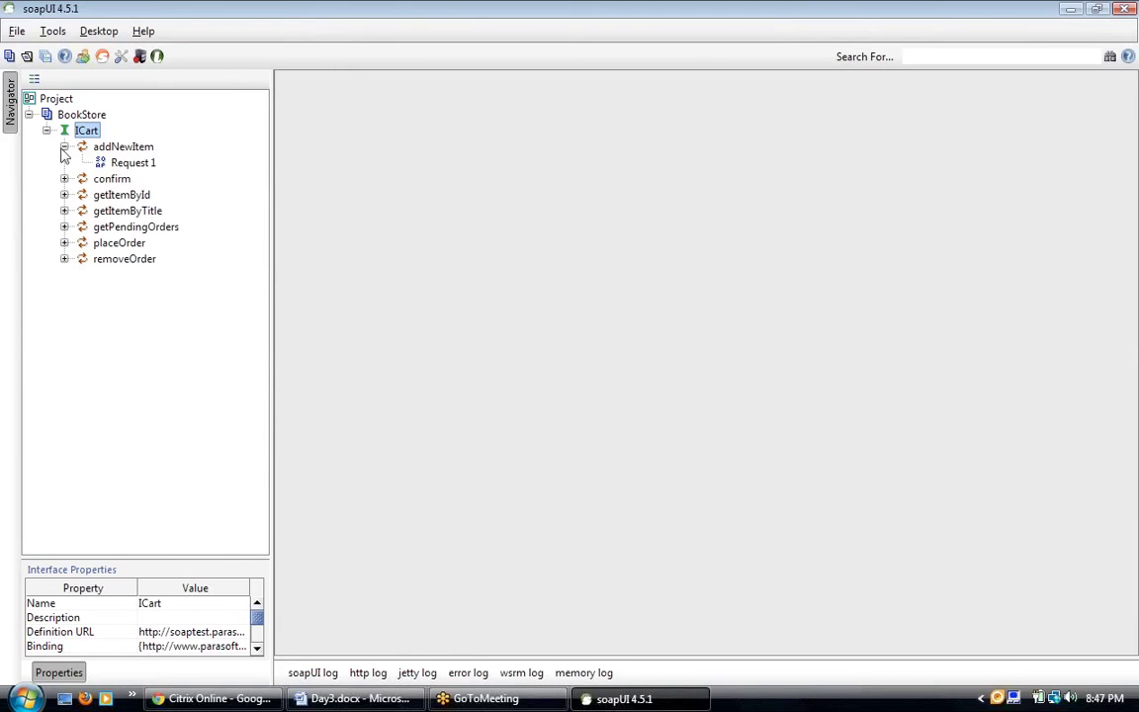
left_click(64, 146)
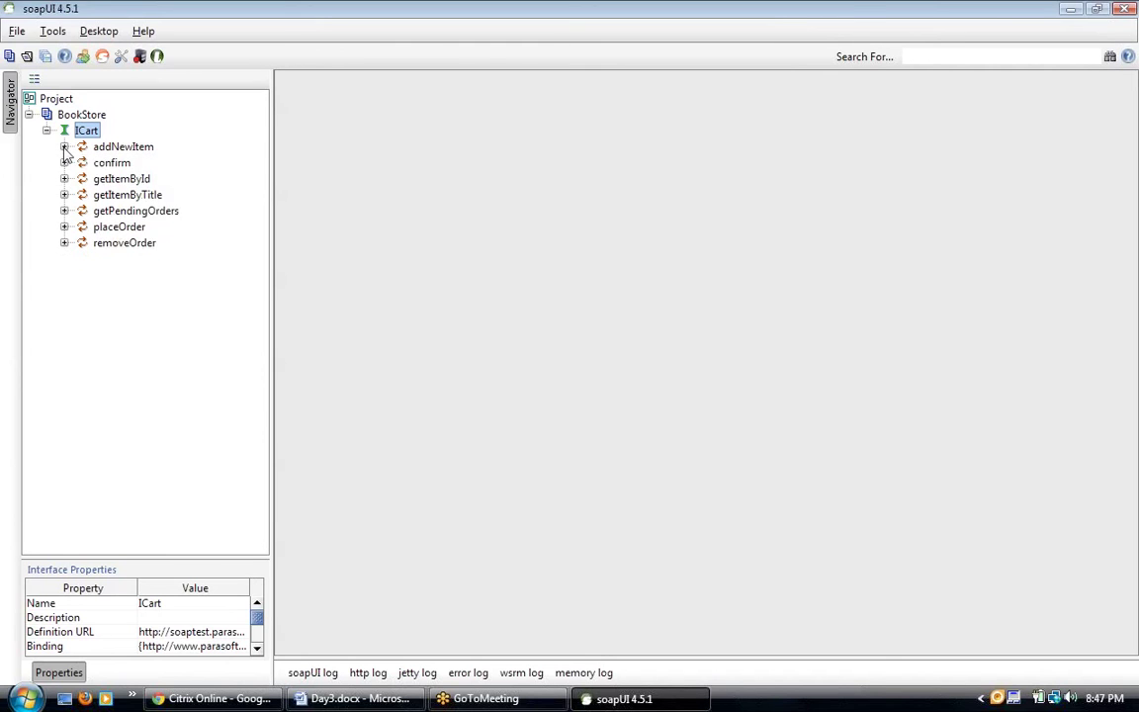
Step: Open Request 1 of addNewItem in a maximized request editor and clear the Windows color scheme prompt
left_click(64, 146)
left_click(138, 164)
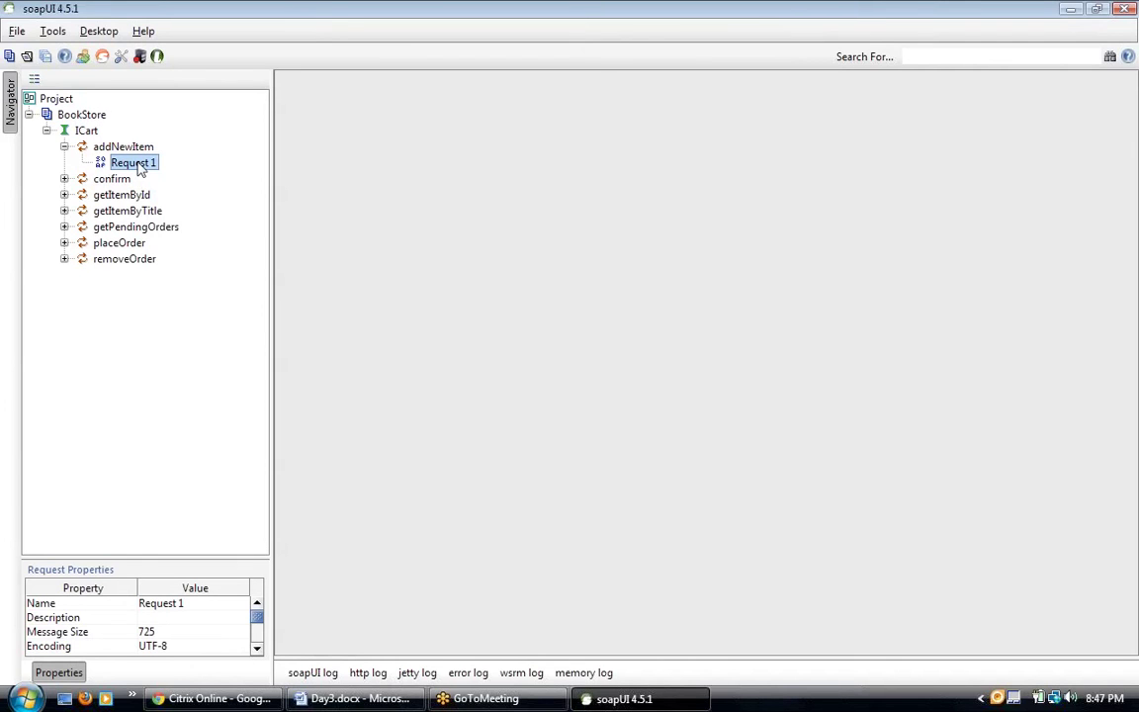
double_click(136, 163)
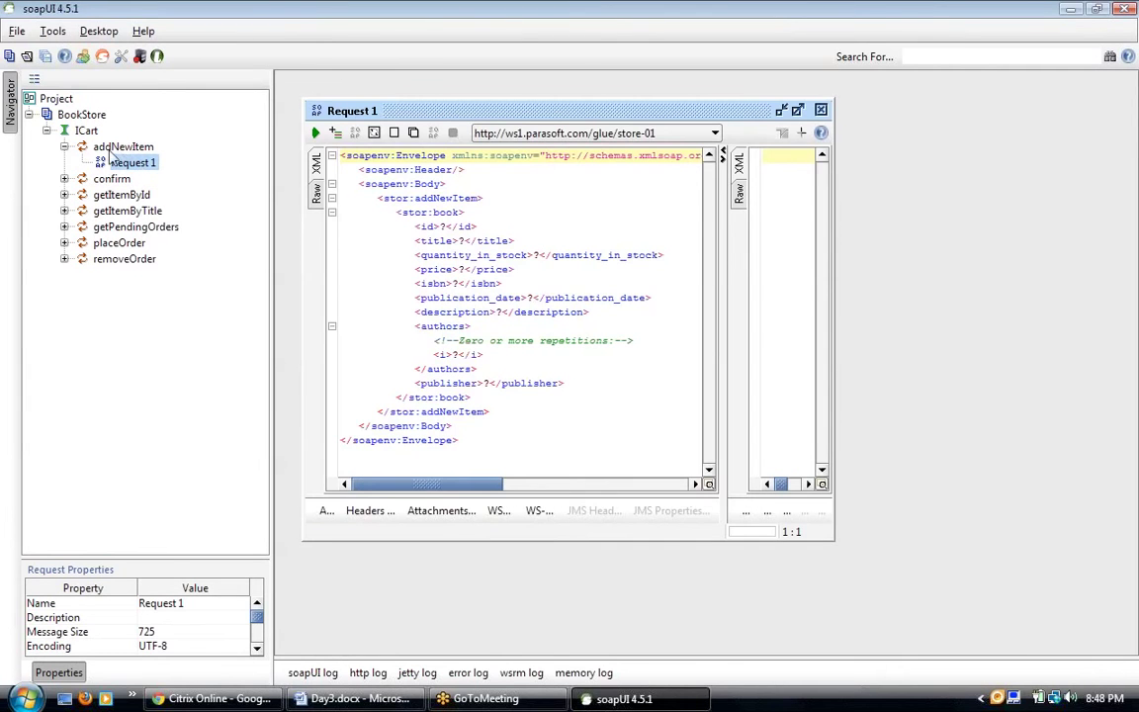
double_click(410, 111)
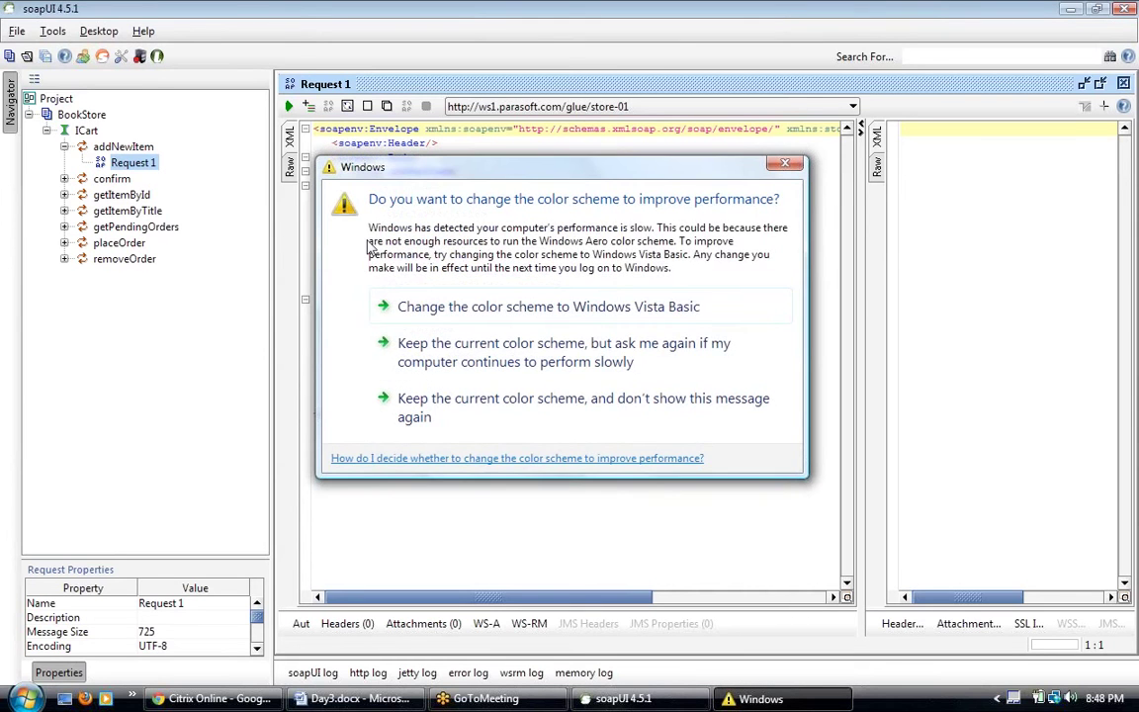
left_click(445, 307)
Step: Examine the Envelope, Header and Body elements in the XML of addNewItem's Request 1
double_click(389, 129)
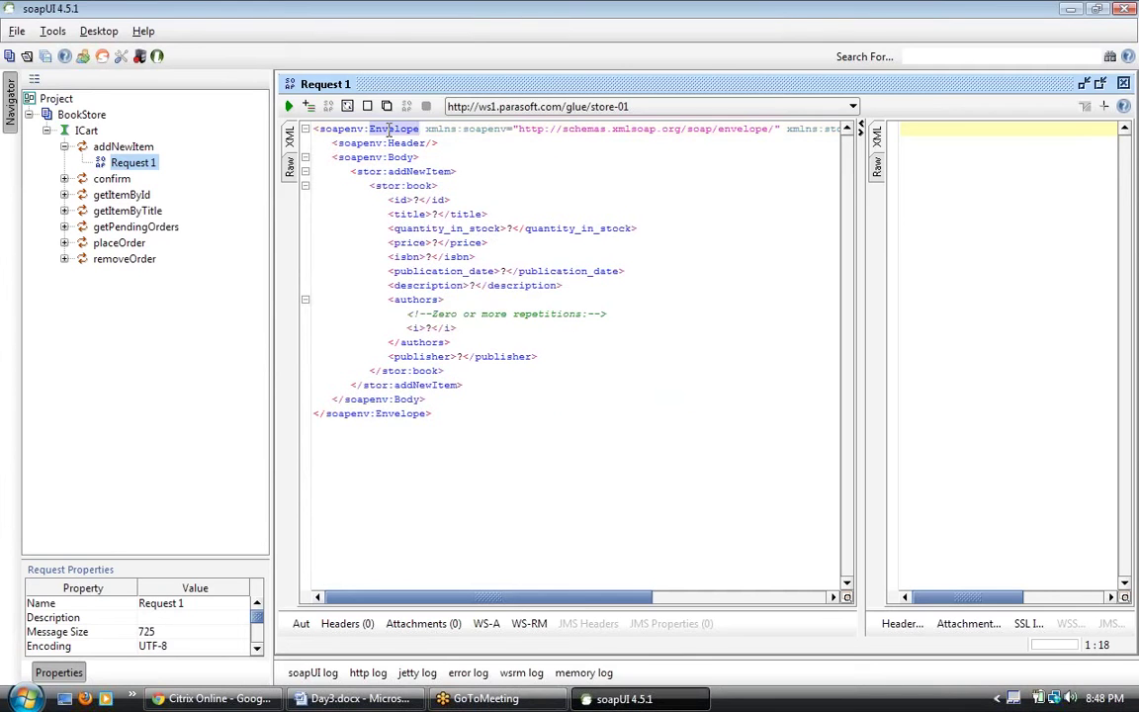
double_click(404, 143)
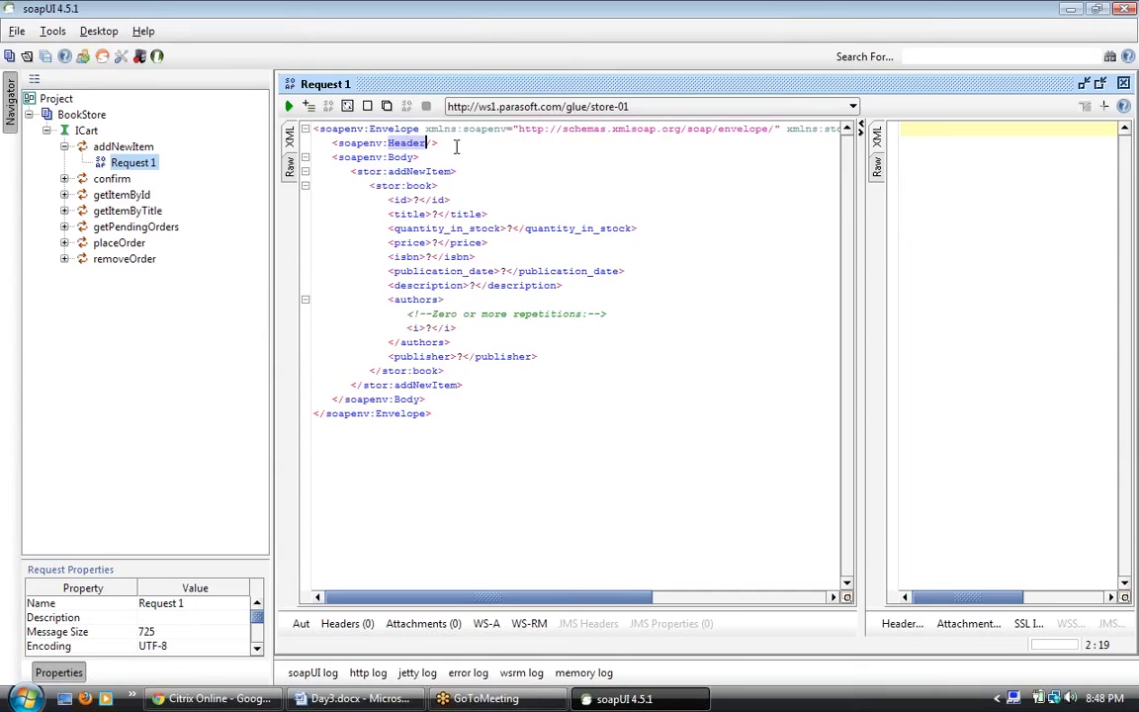
left_click(451, 143)
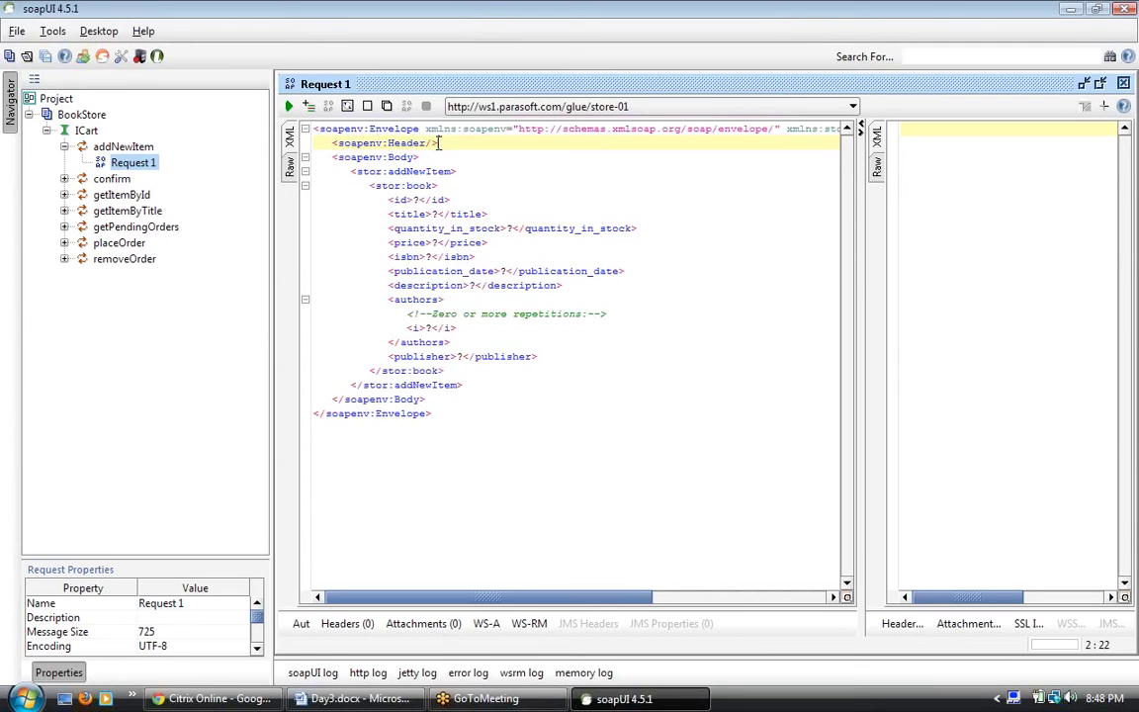
left_click_drag(442, 143, 333, 143)
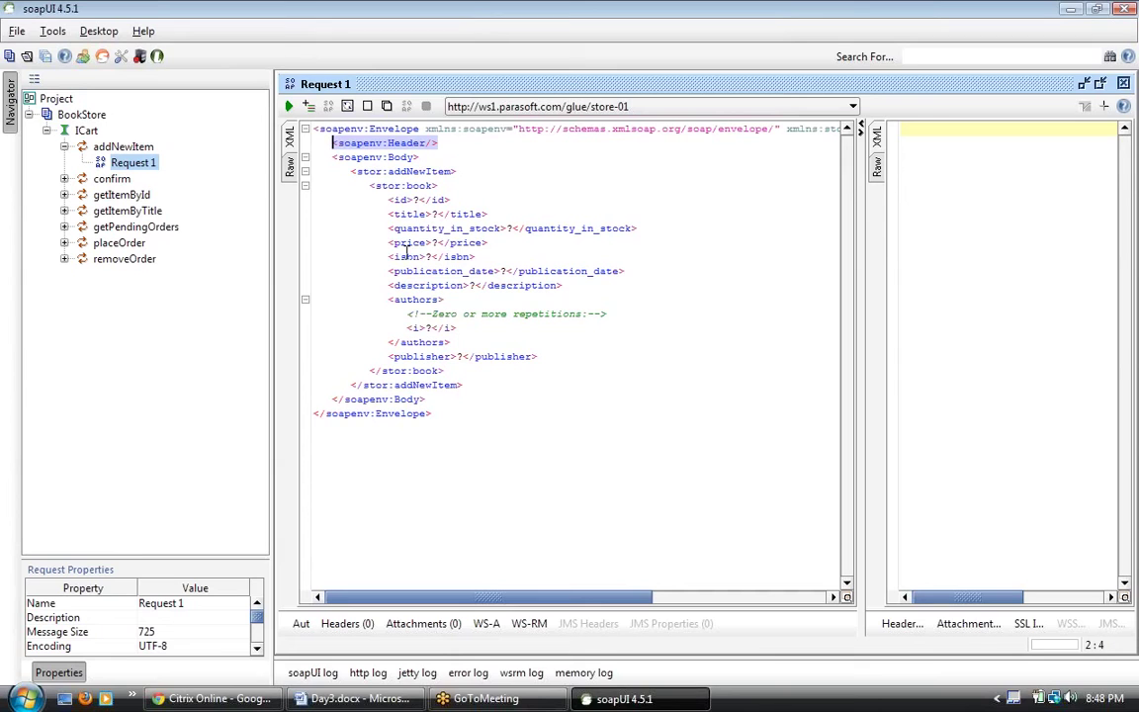
double_click(401, 158)
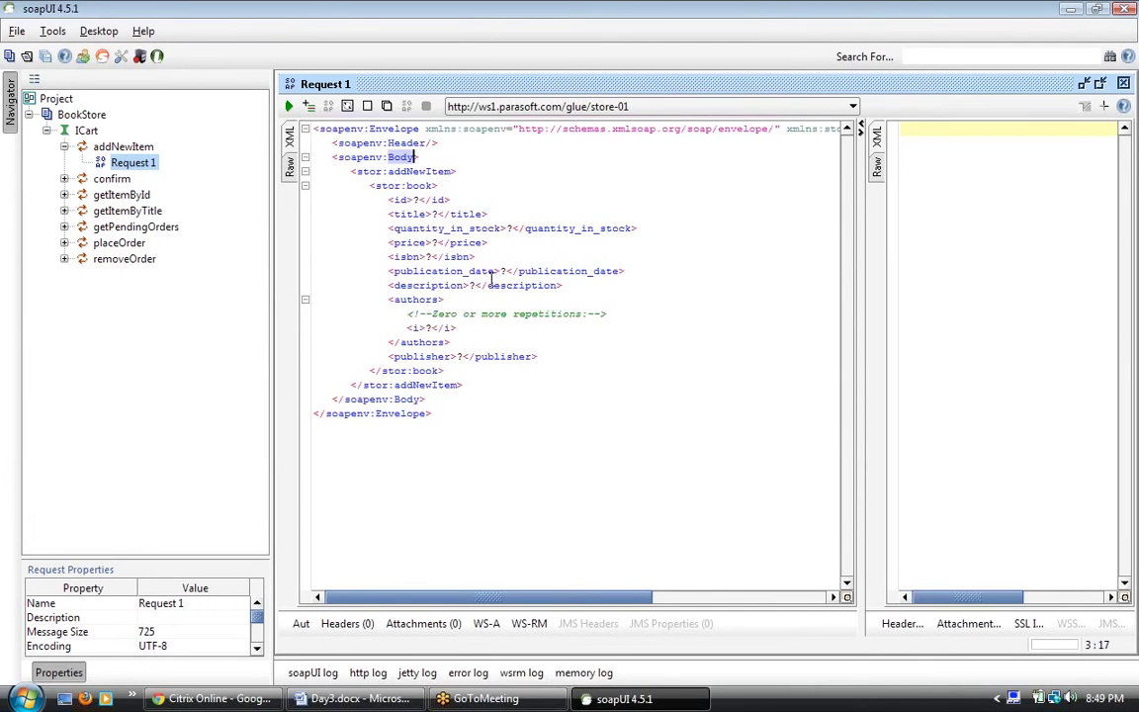
Step: Examine the book element and its id placeholder in the XML of addNewItem's Request 1
left_click(426, 343)
left_click(432, 370)
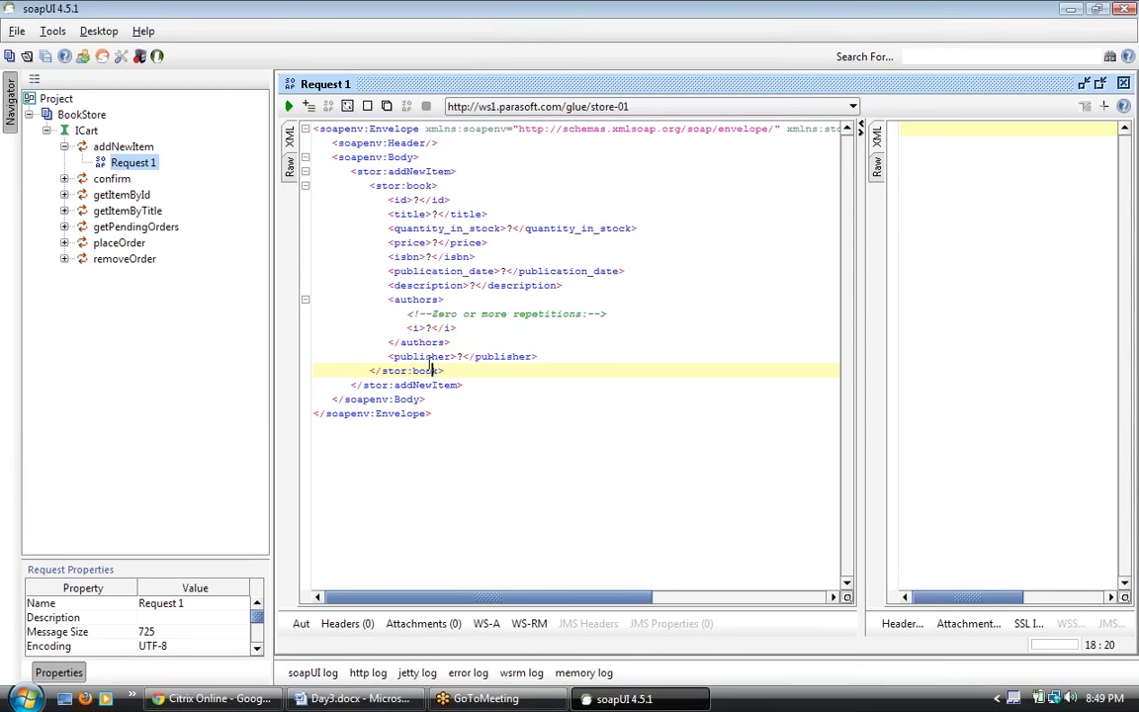
left_click(416, 199)
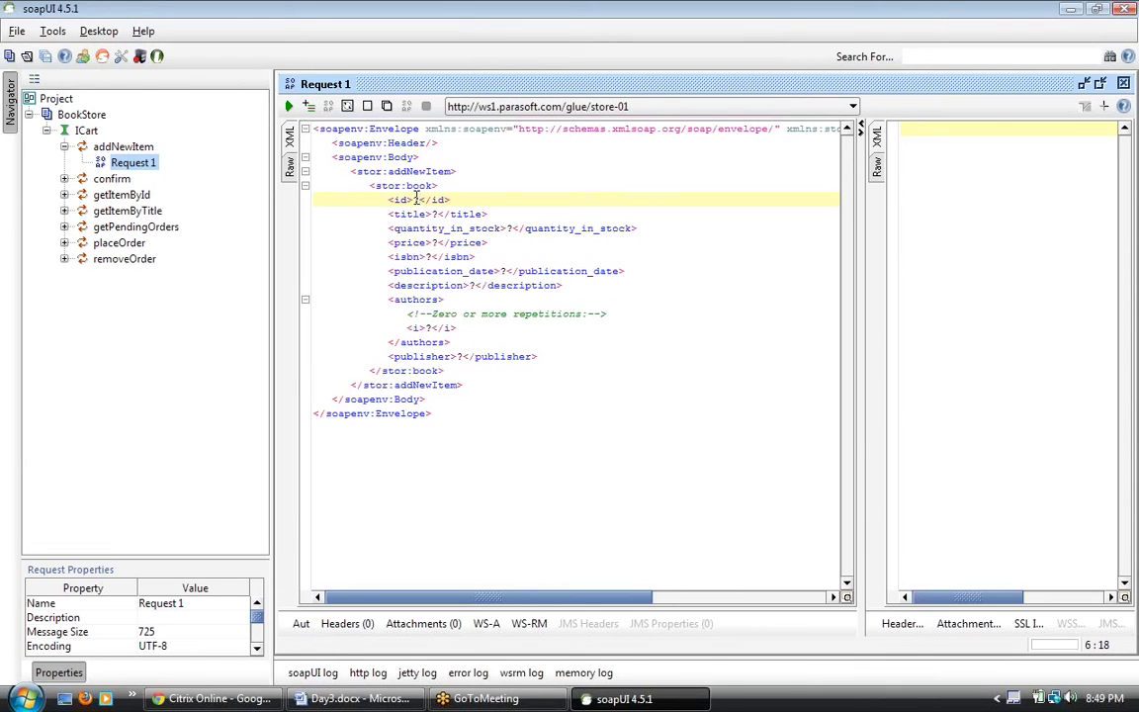
Step: Switch to Day3.docx in Word and check getItemById's parameter type in the Store-01 table
left_click(375, 703)
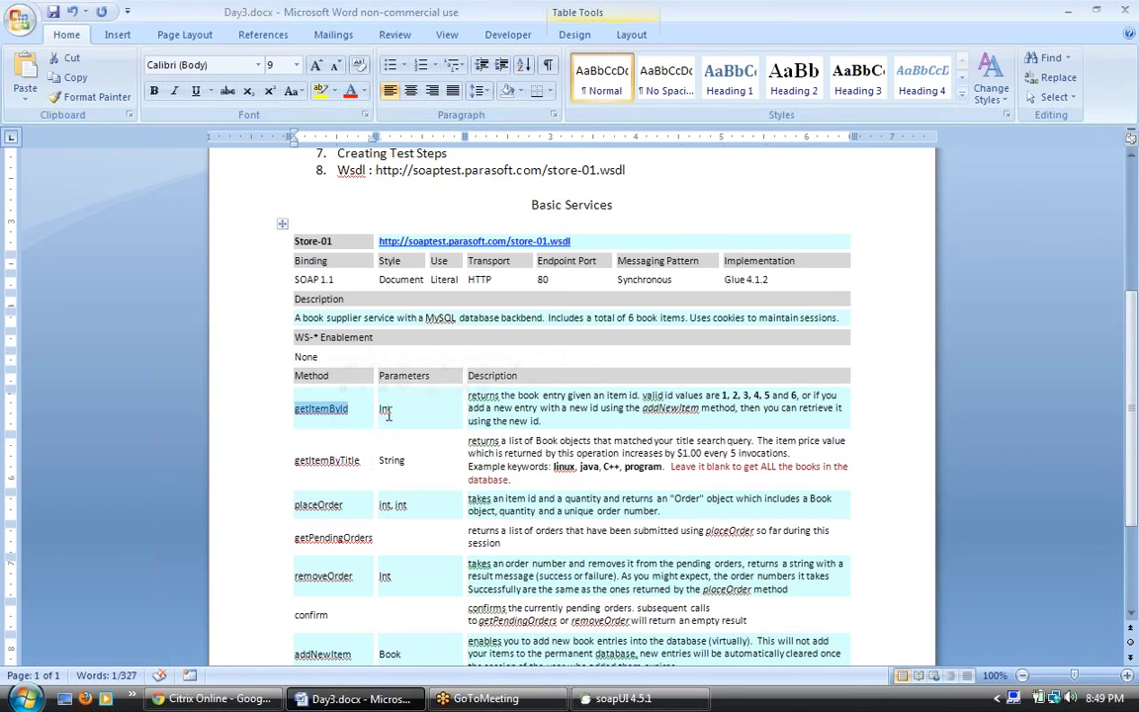
left_click(386, 414)
left_click(391, 419)
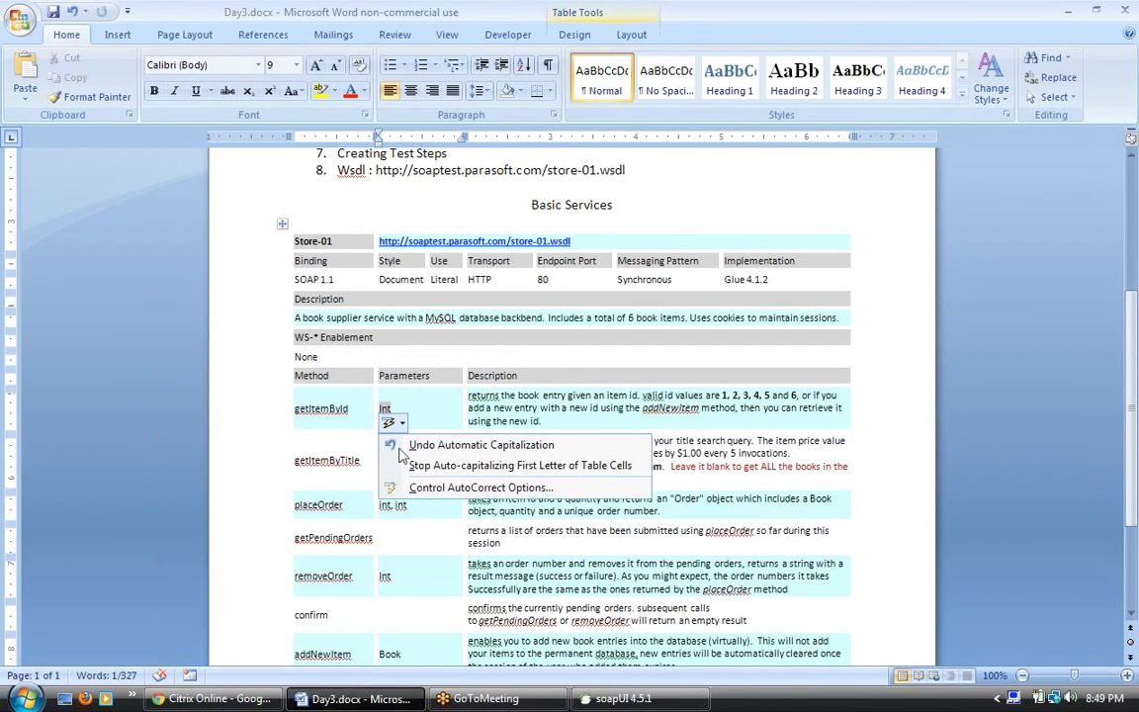
left_click(514, 377)
left_click(514, 377)
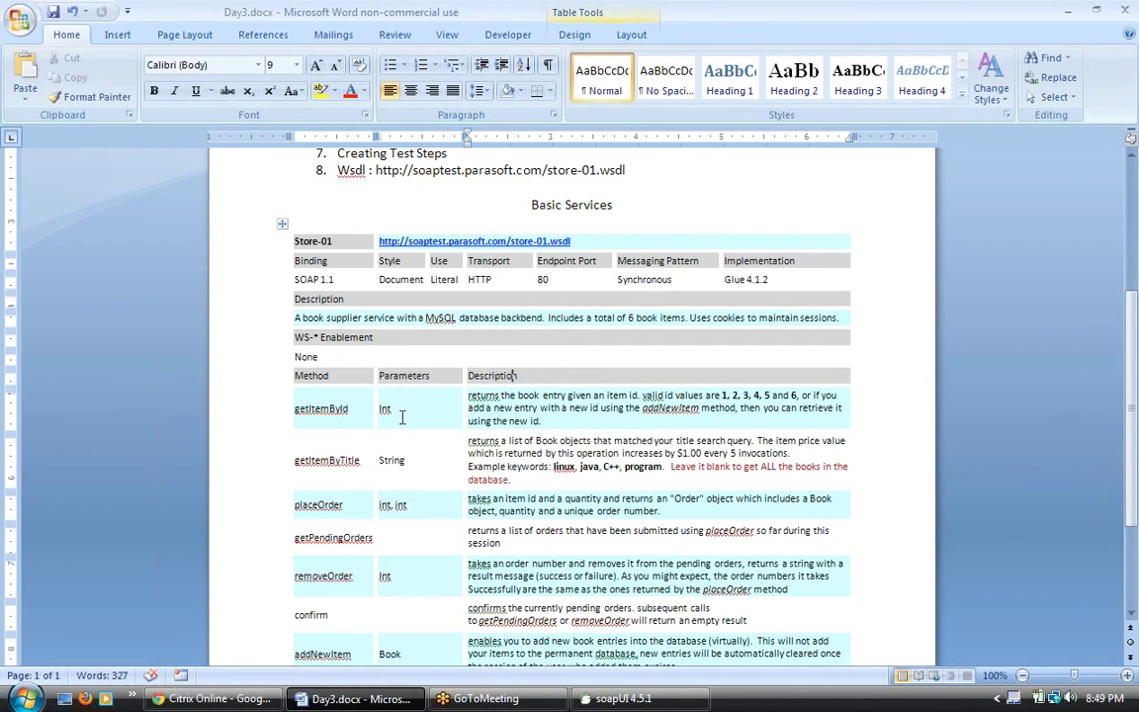
Step: Compare the id and title elements in soapUI with getItemByTitle's String parameter in Day3.docx, ending on the request
key("alt+Tab")
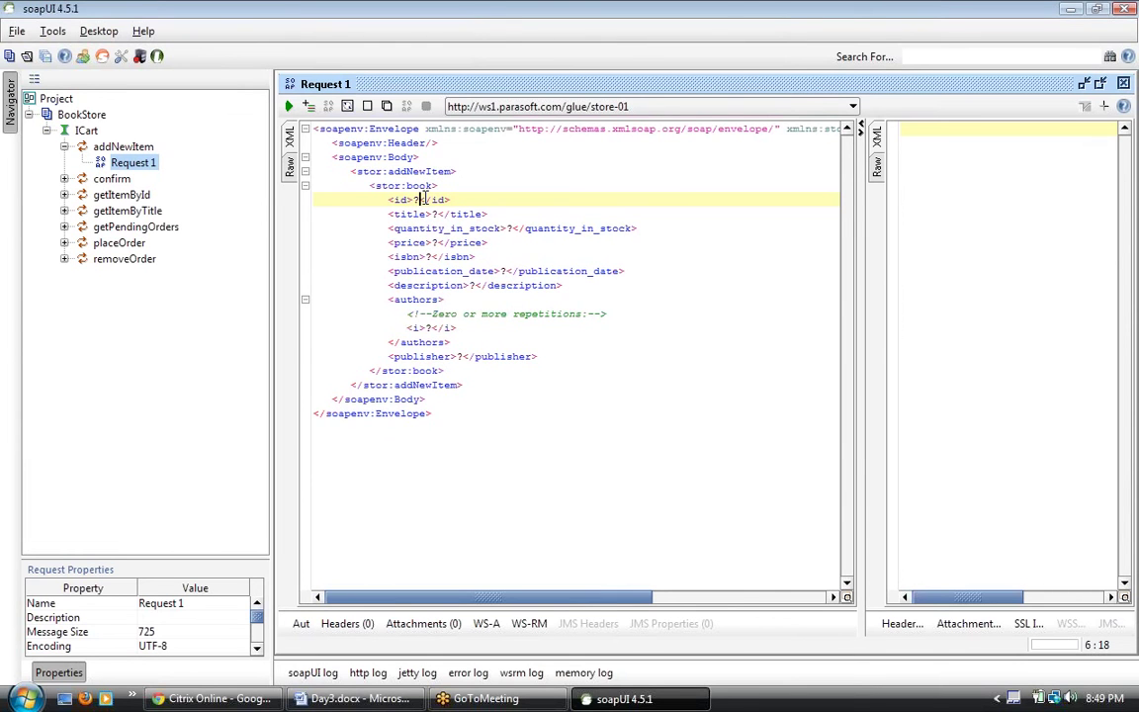
key("alt+Tab")
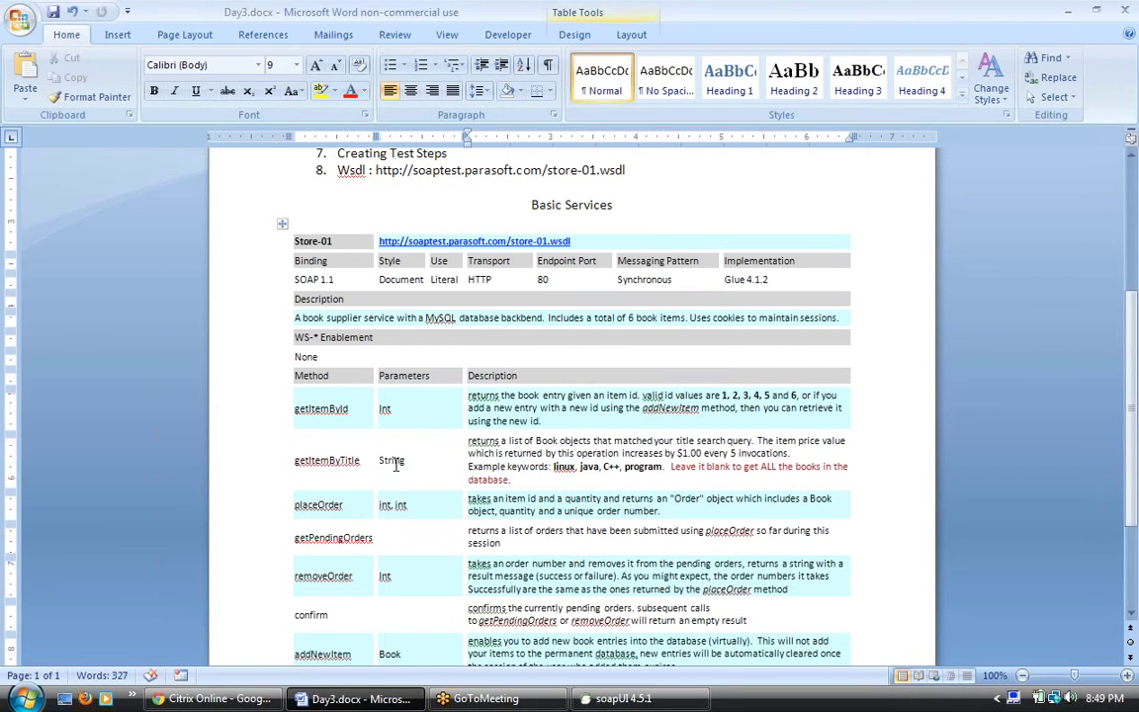
double_click(395, 461)
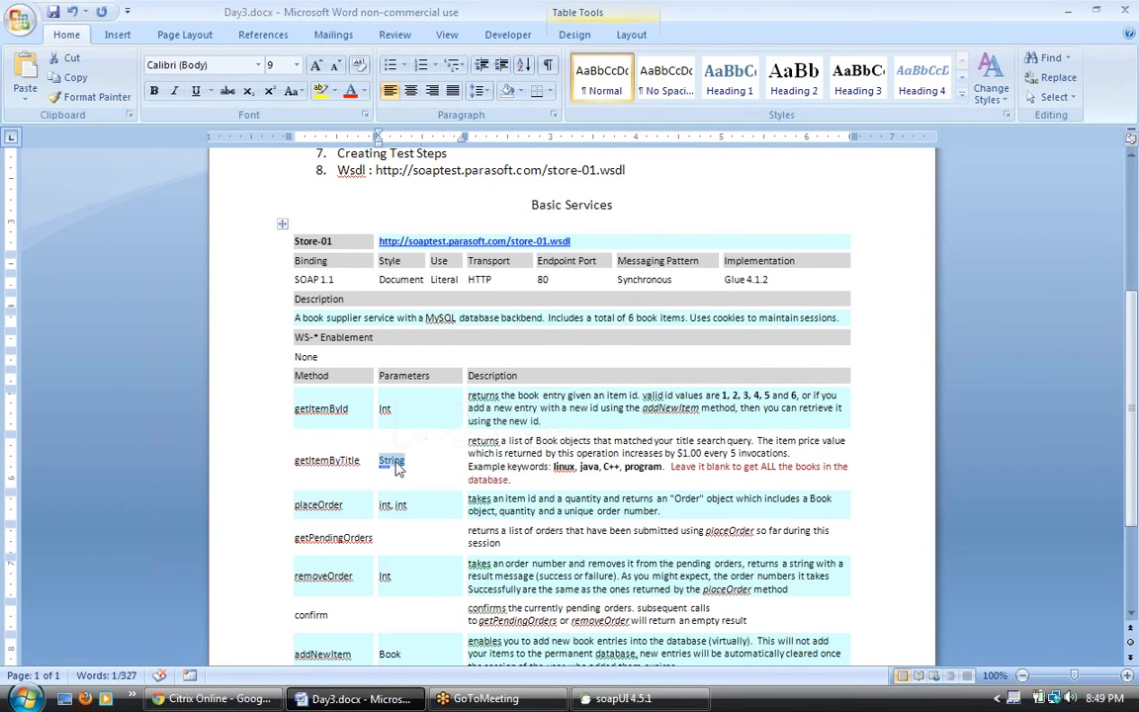
key("alt+Tab")
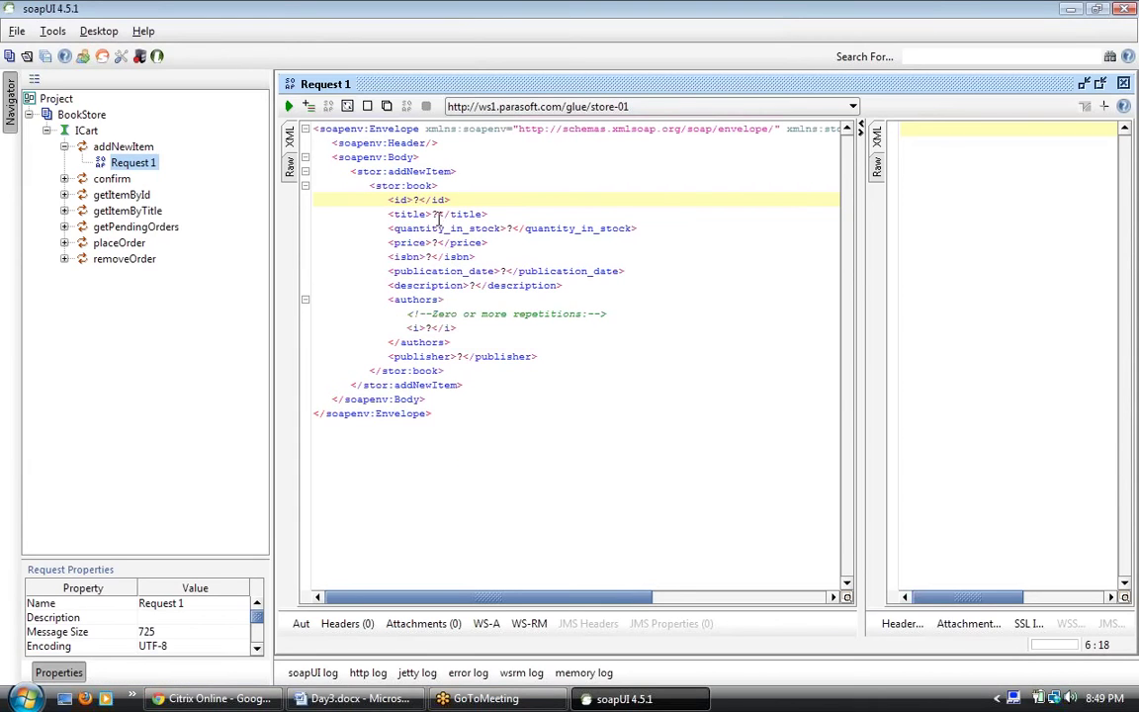
Step: Check the quantity_in_stock element against the remaining method parameters in the Day3.docx table, ending on the soapUI request
left_click(512, 228)
key("alt+Tab")
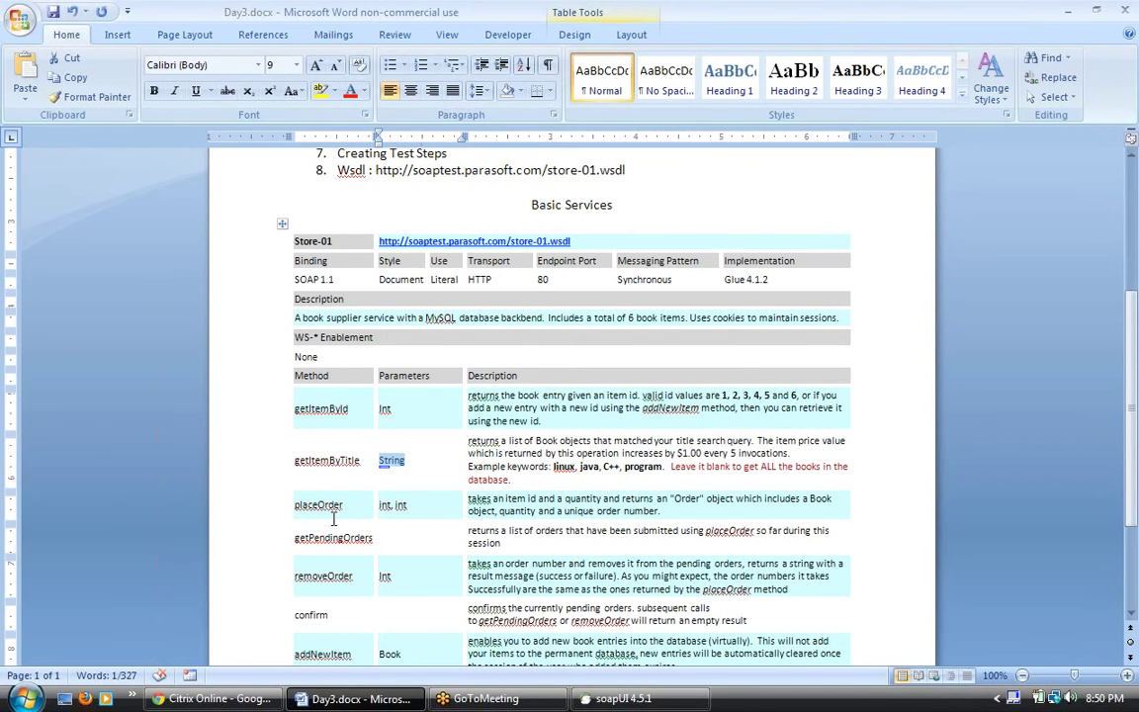
scroll(333, 518, "down", 1)
scroll(333, 519, "down", 1)
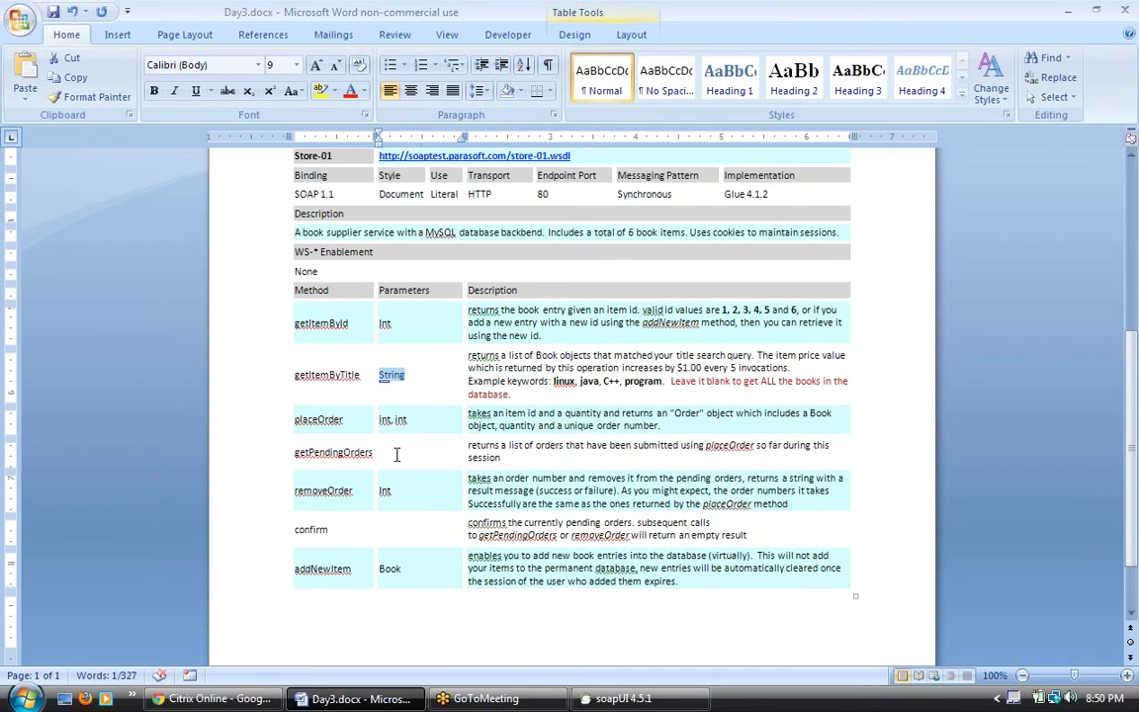
key("alt+Tab")
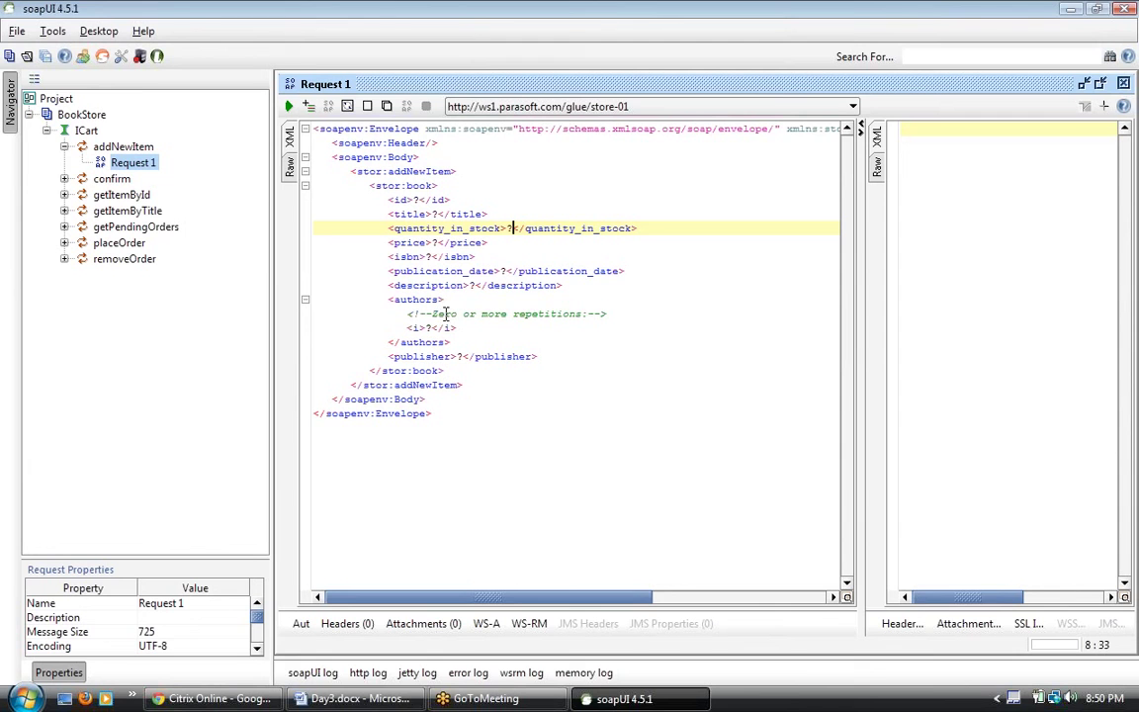
Step: Examine the price and isbn elements of the request, checking the Day3.docx parameter table for their data types
left_click(443, 242)
key("alt+Tab")
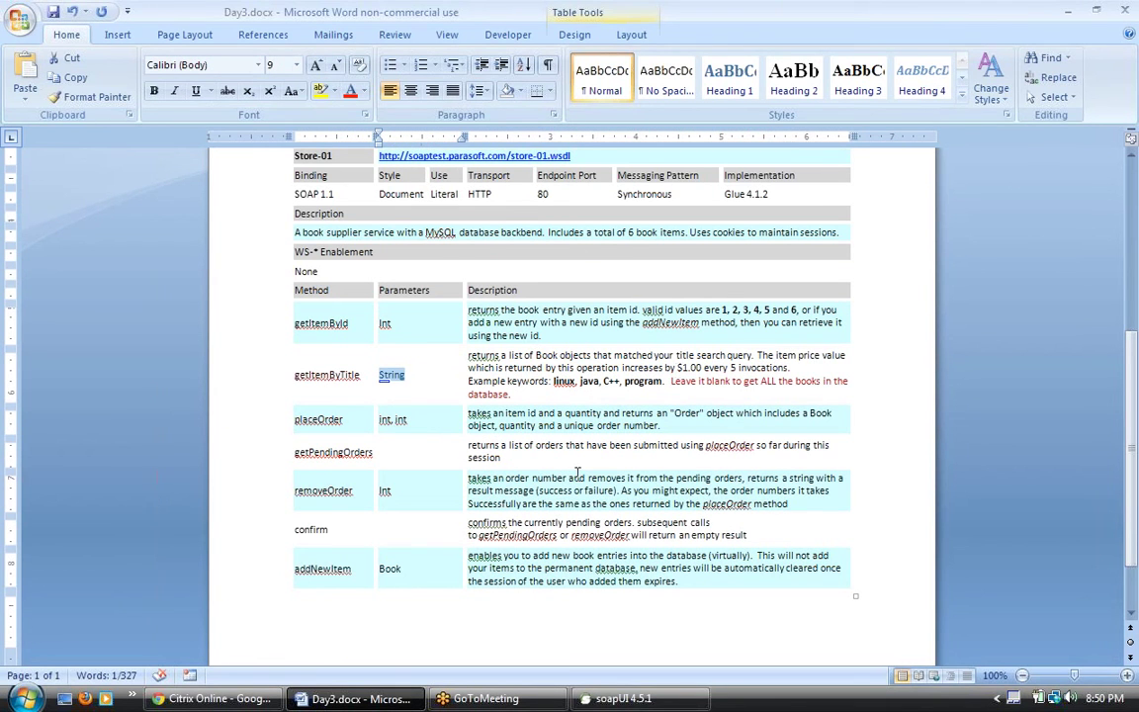
key("alt+Tab")
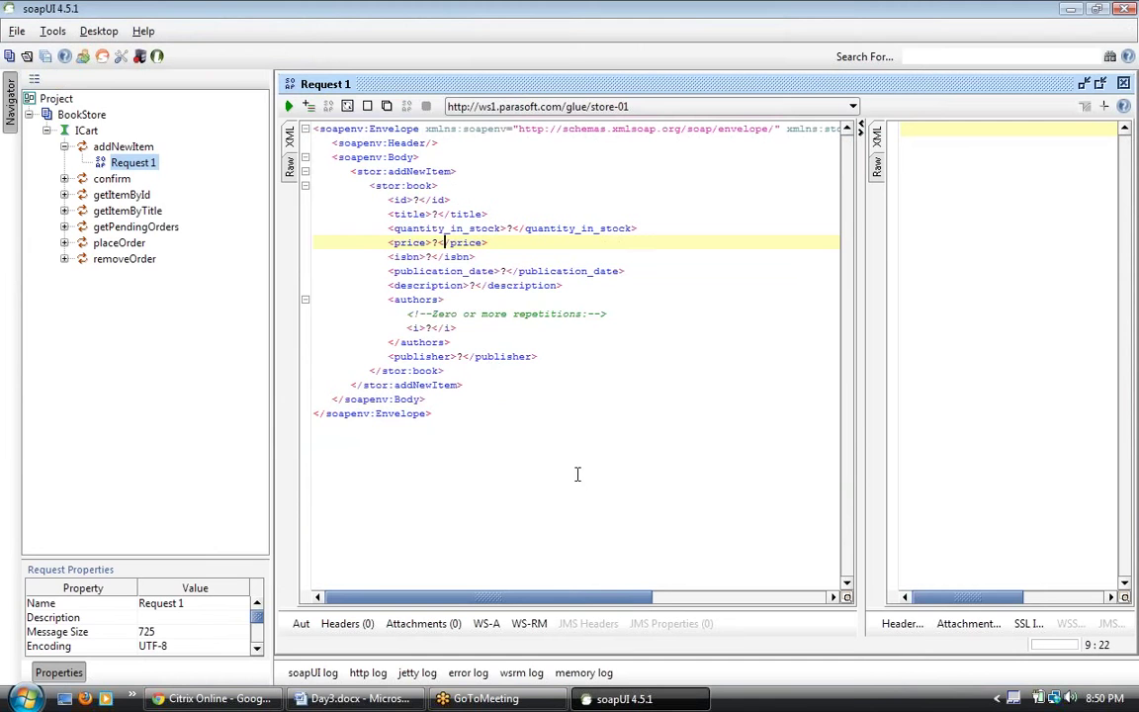
left_click(432, 257)
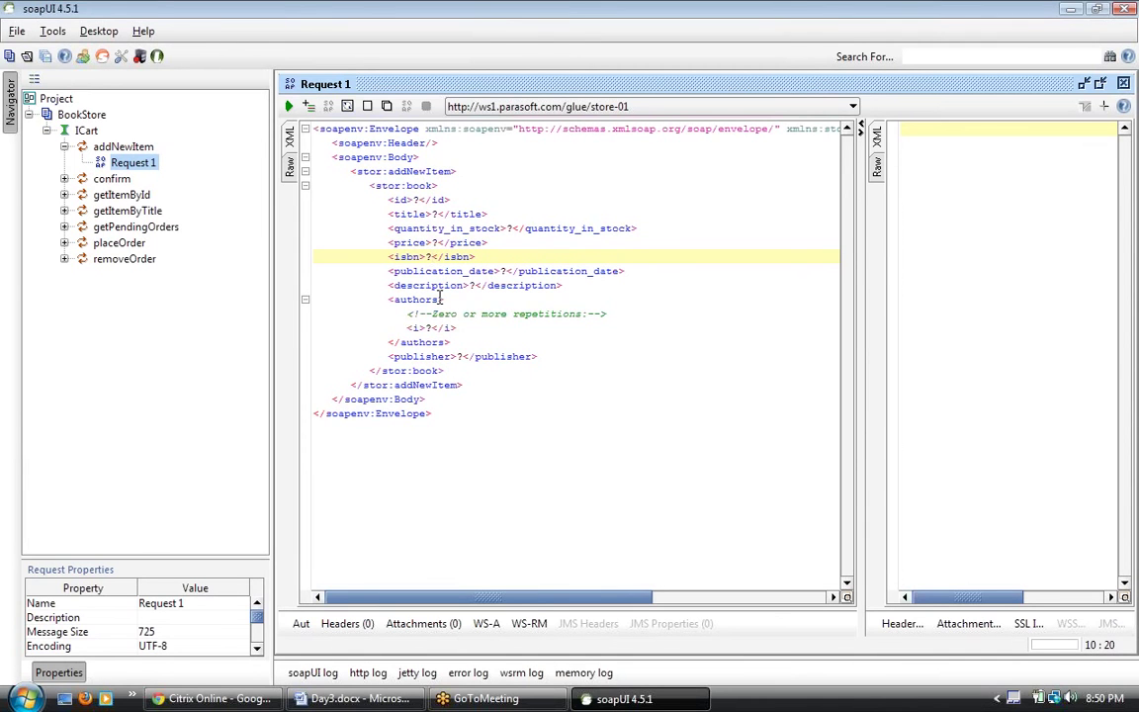
key("alt+Tab")
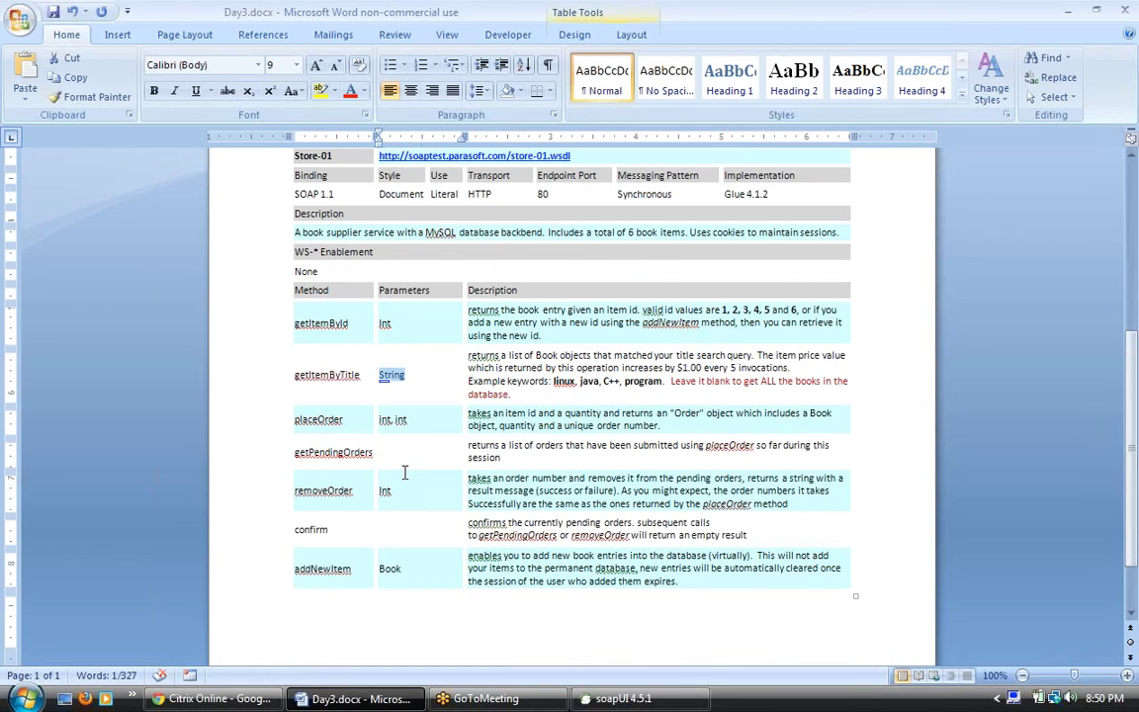
key("alt+Tab")
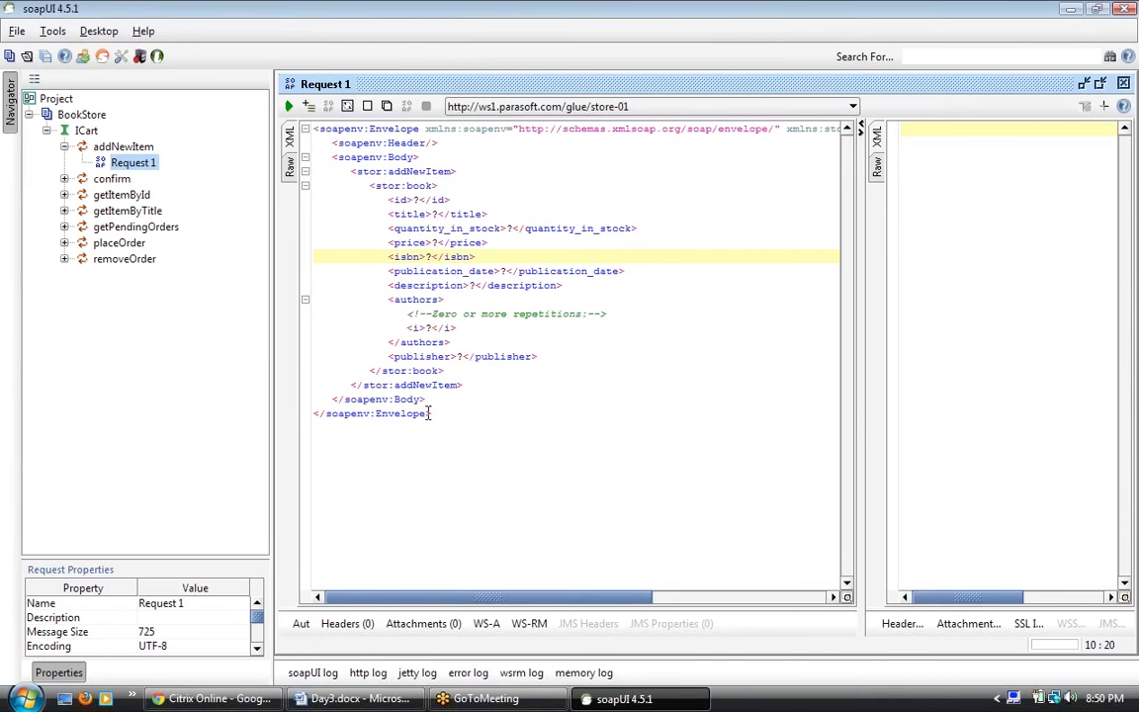
Step: Examine the publication_date, description, authors and publisher placeholders in addNewItem's request
left_click(505, 271)
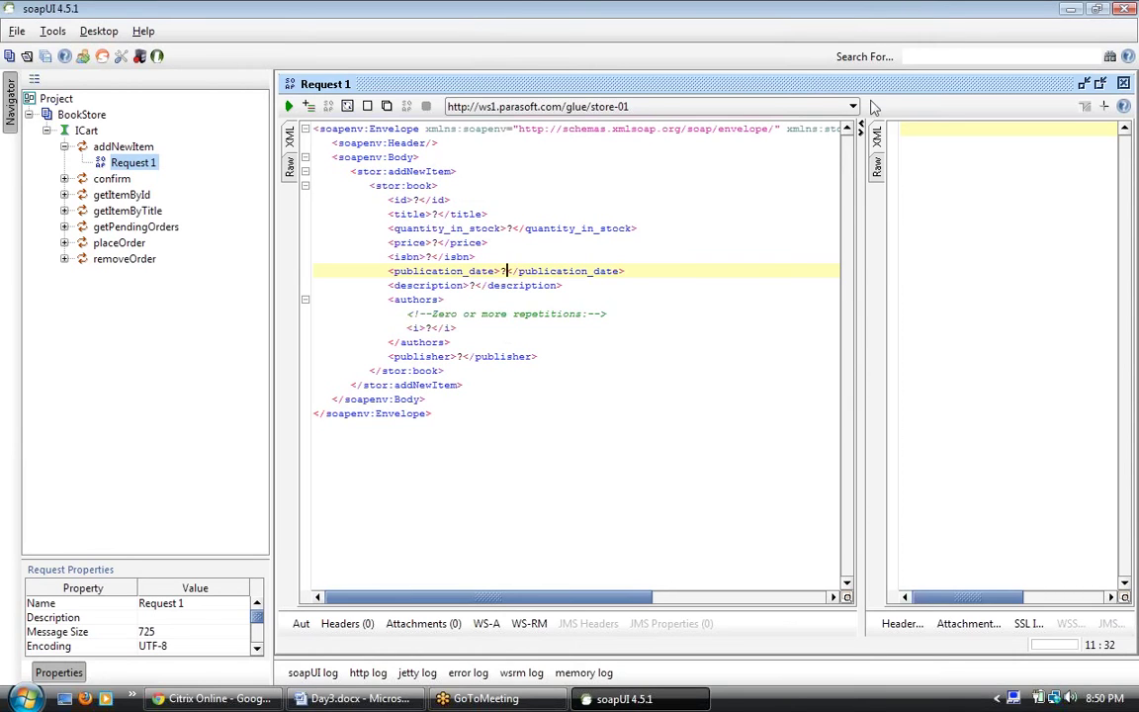
left_click(473, 285)
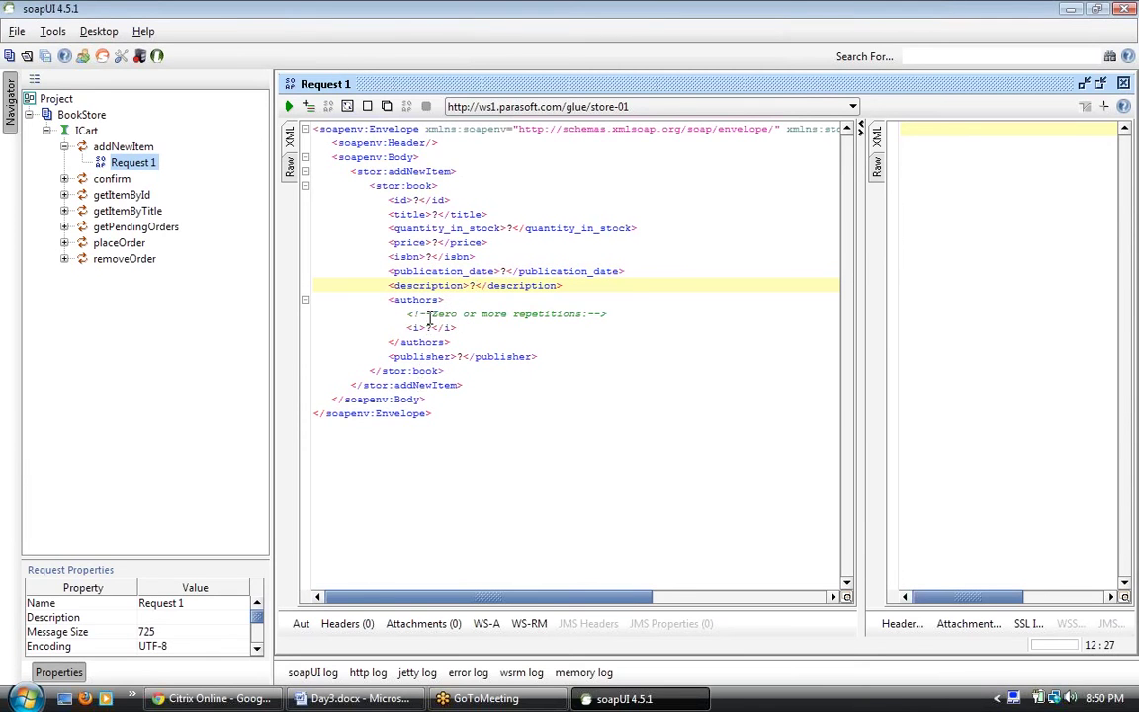
left_click(429, 327)
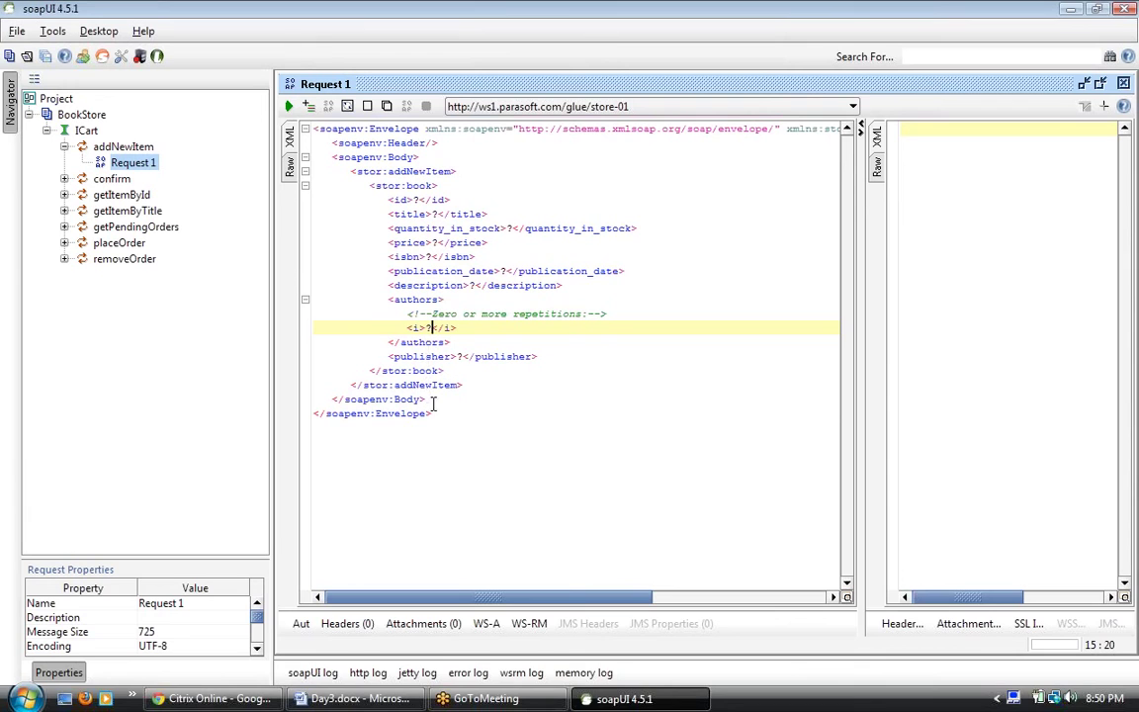
left_click(459, 356)
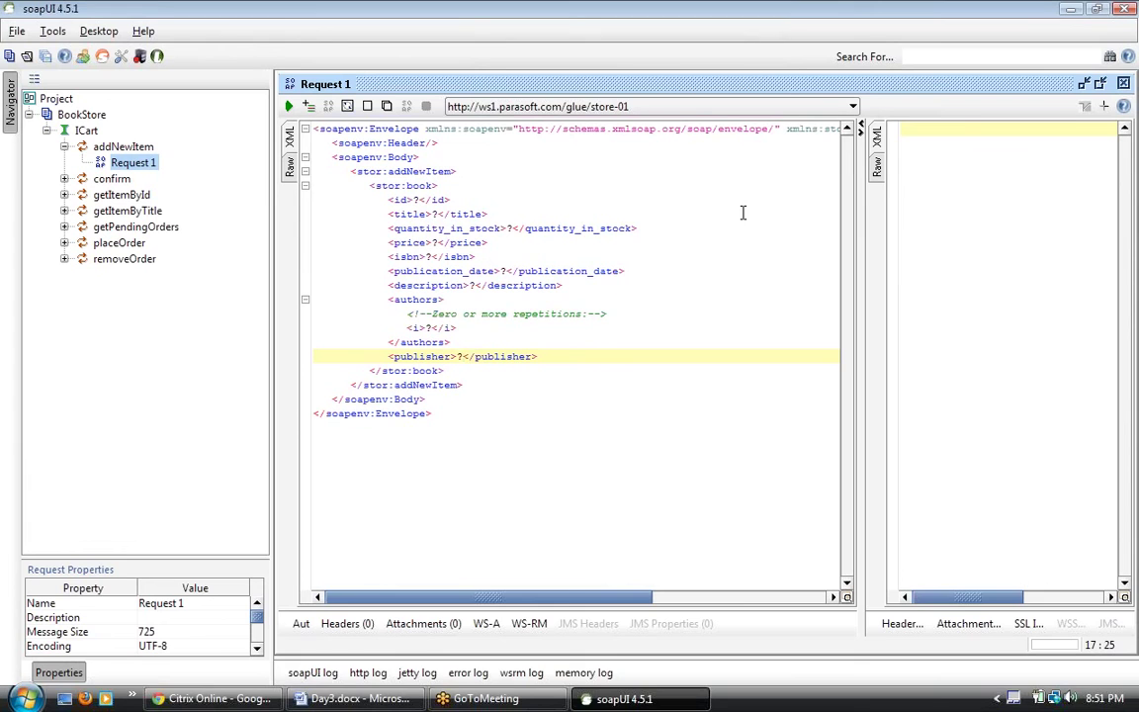
Step: Set the book's id to 123 and its title to SOAP in addNewItem's request
left_click(419, 199)
key("BackSpace")
type("123")
key("Down")
key("Delete")
type("S")
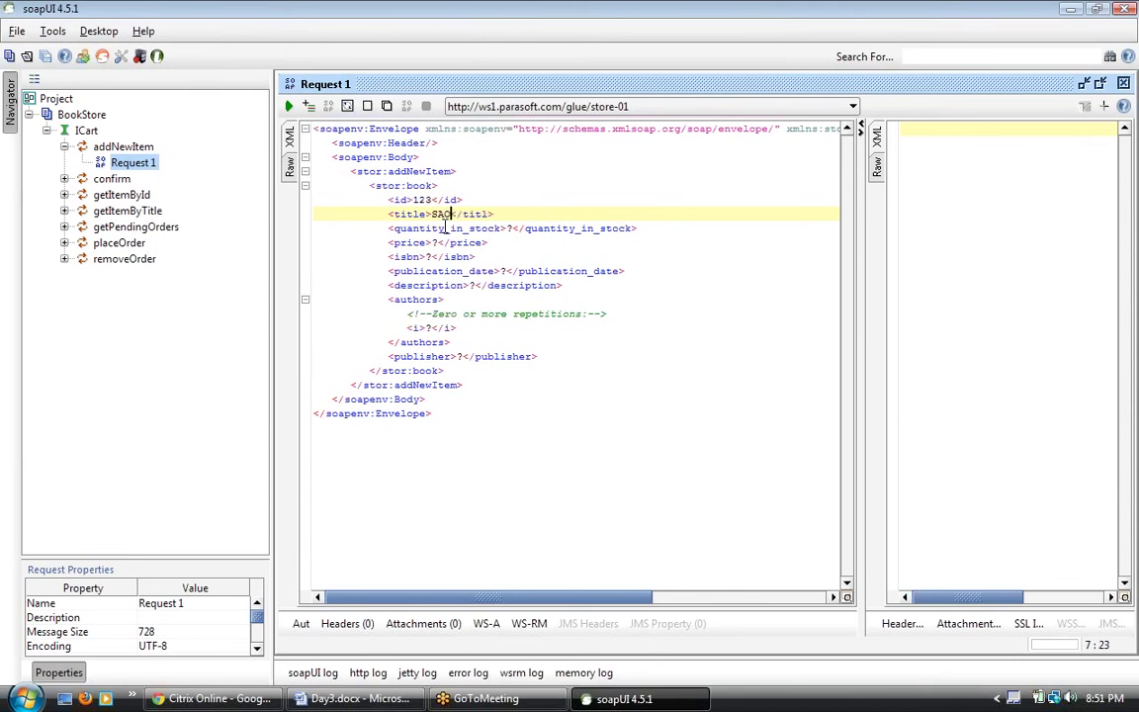
type("OAP")
Step: Set quantity_in_stock to 10 and price to 100, keeping the surrounding XML tags intact
left_click(512, 228)
key("BackSpace")
type("10")
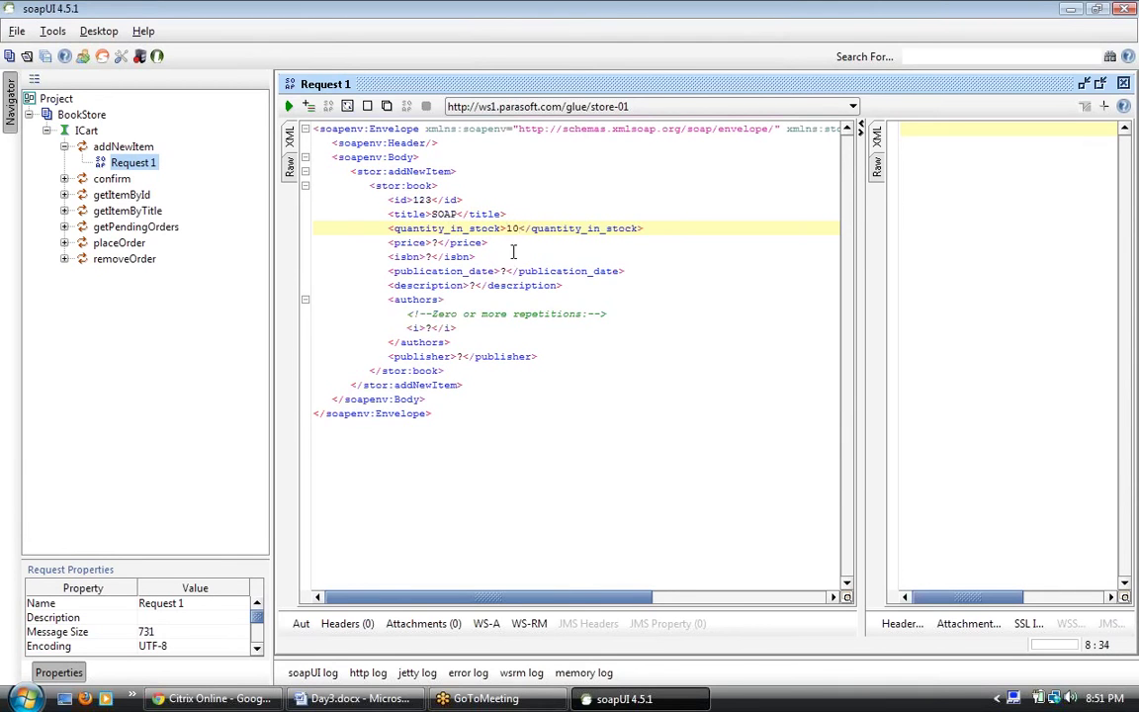
left_click(433, 243)
key("BackSpace")
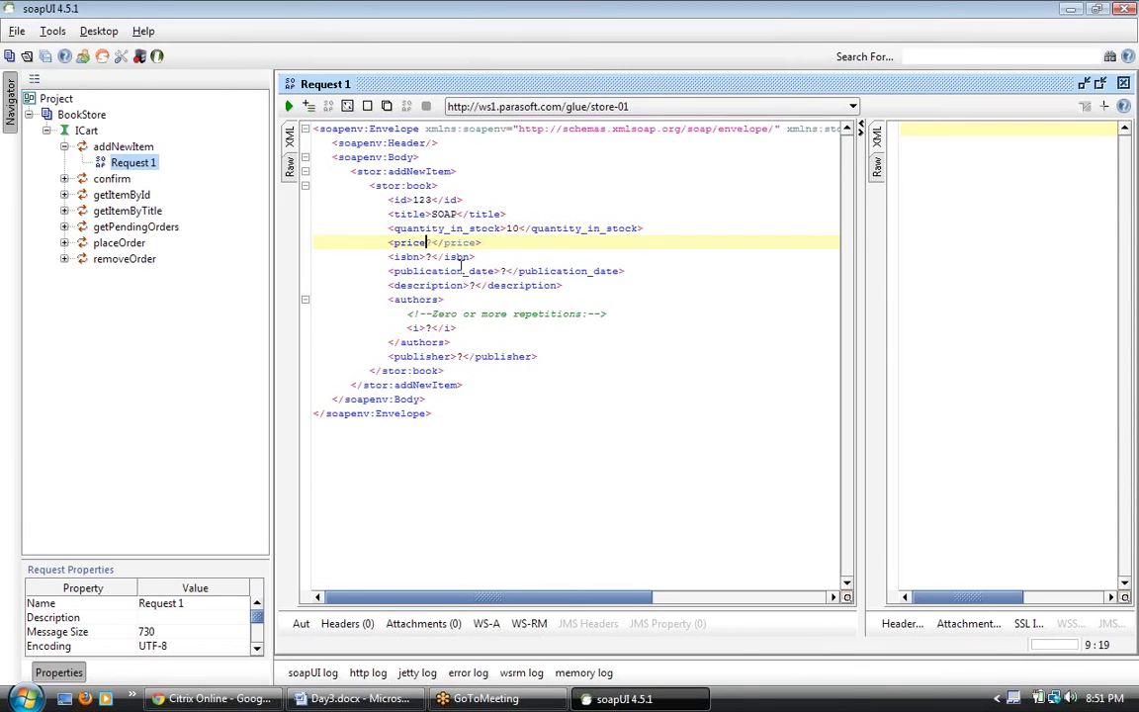
type(">")
type("100")
key("Delete")
left_click(427, 256)
key("Delete")
type("1234567890")
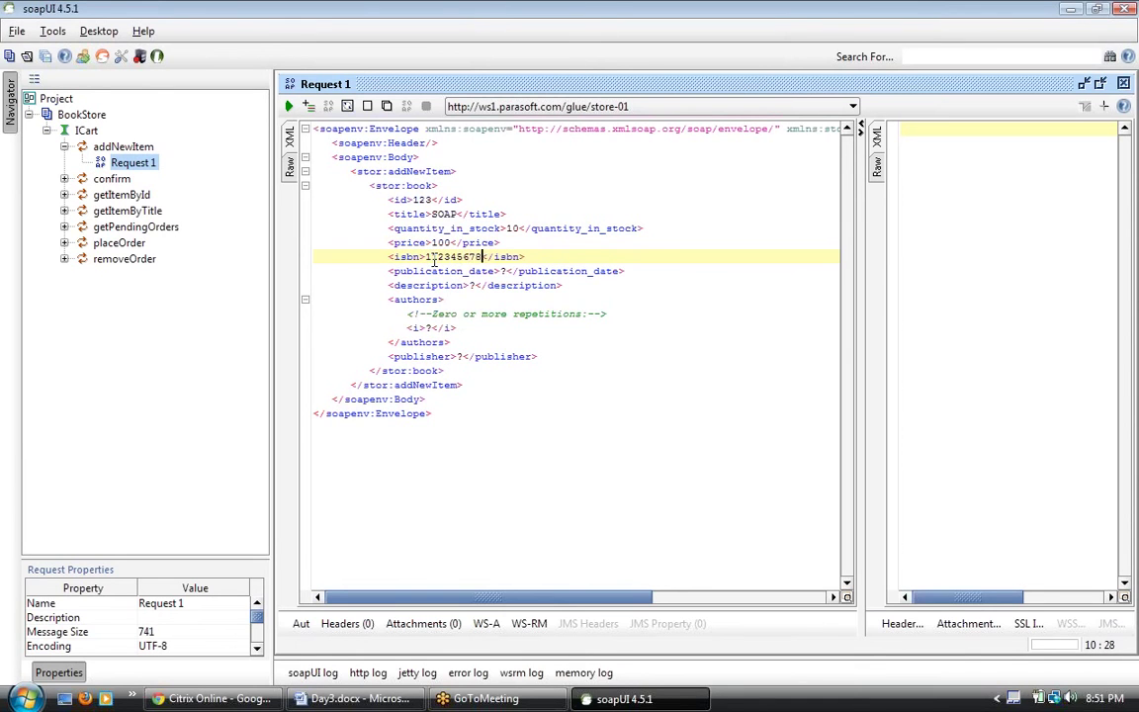
Step: Clear the placeholder value from the publication_date element
left_click(500, 270)
key("Delete")
key("Delete")
type("12/12")
key("BackSpace")
key("BackSpace")
key("BackSpace")
key("BackSpace")
key("BackSpace")
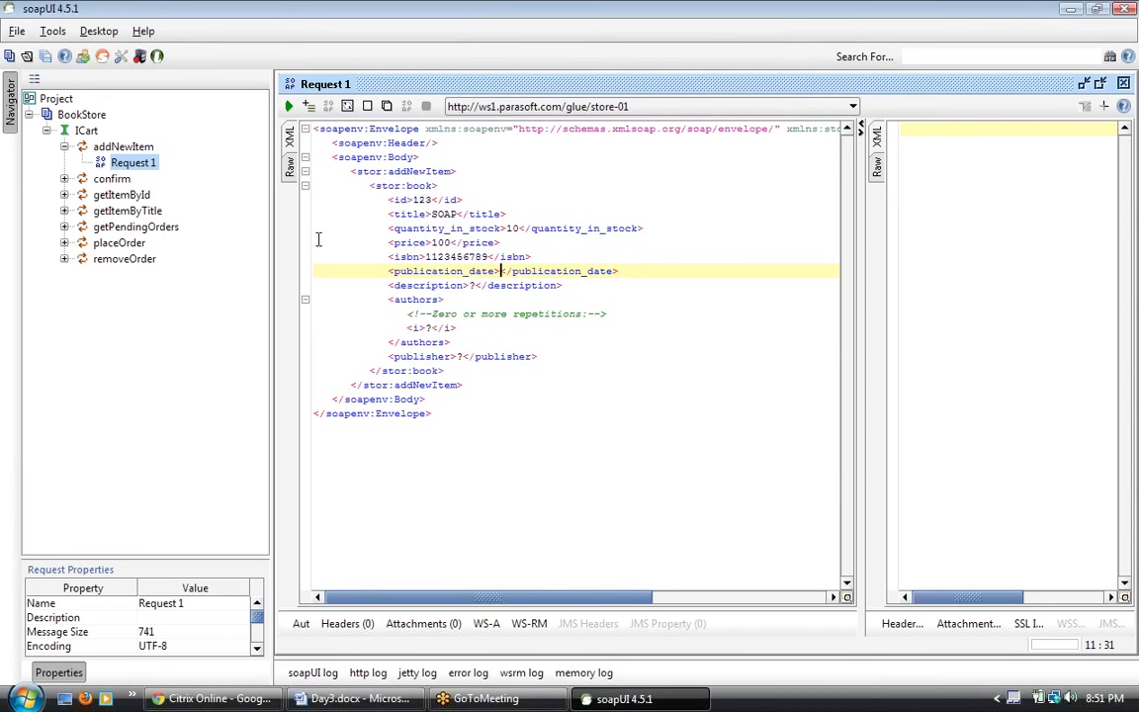
Step: Open Request 1 of getItemById, submit it with id 1 and maximize its editor to show the response
left_click(64, 194)
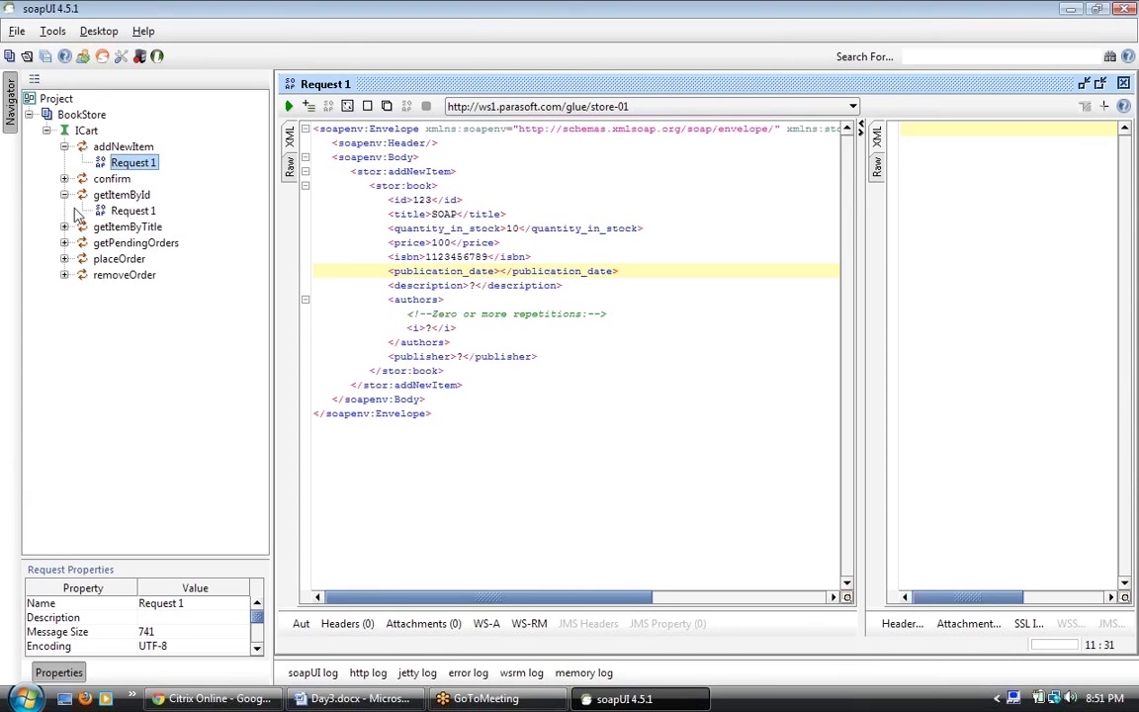
left_click(120, 211)
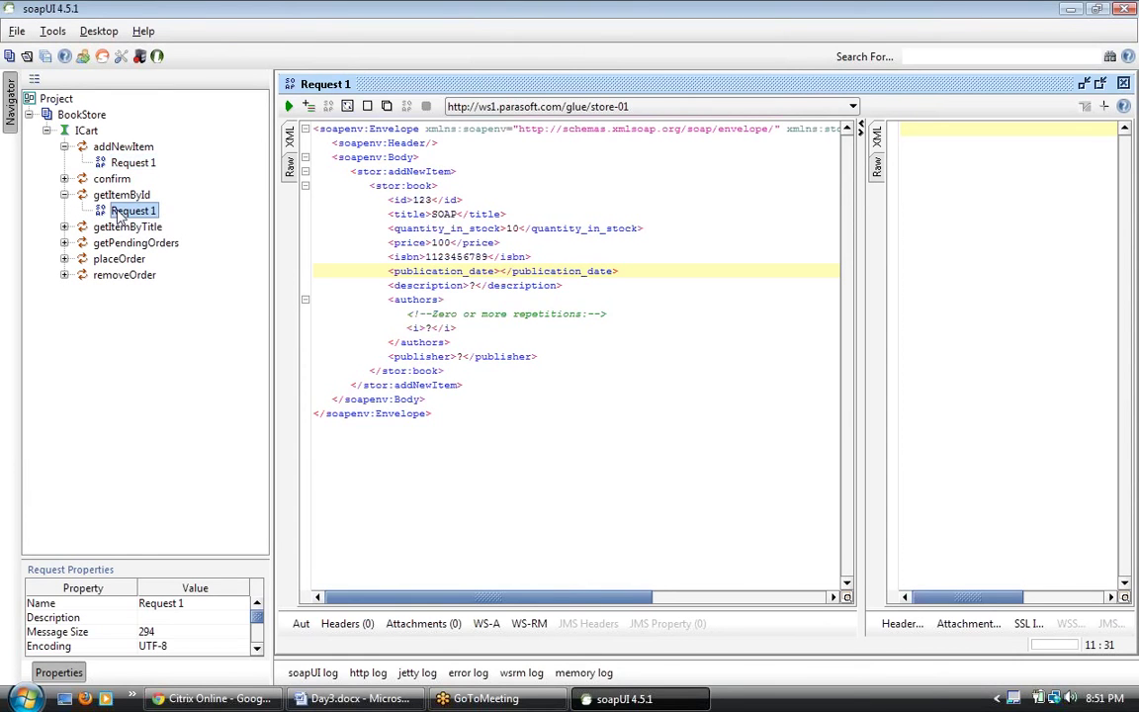
double_click(120, 212)
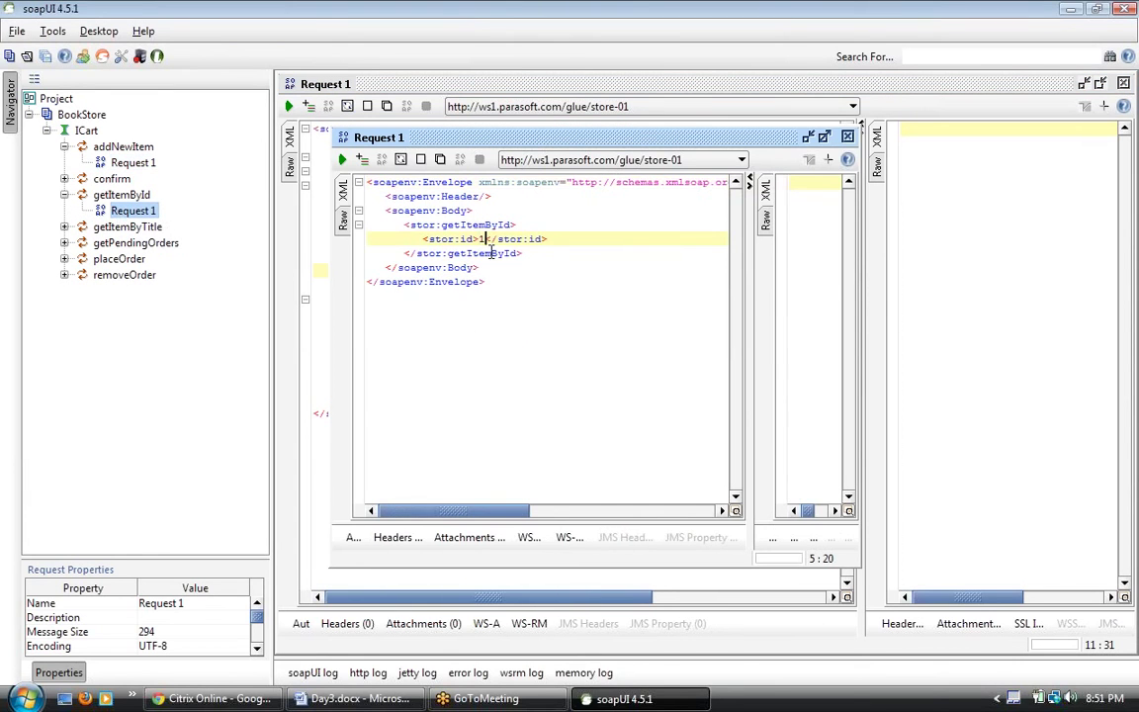
left_click(342, 159)
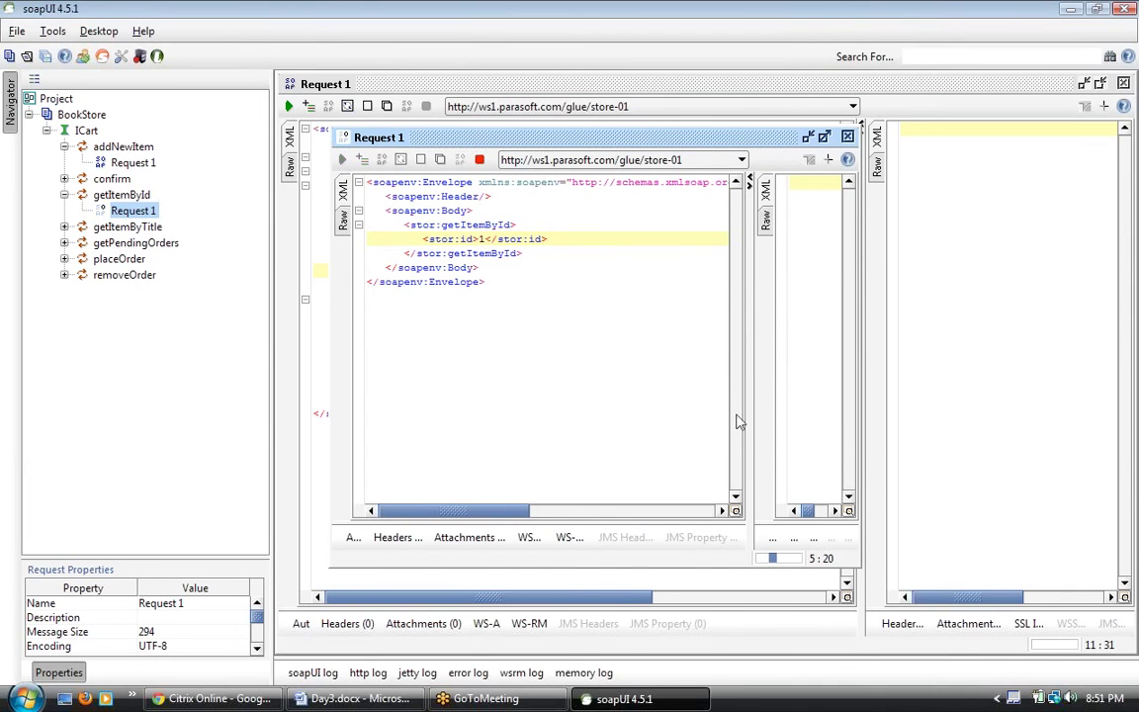
double_click(777, 138)
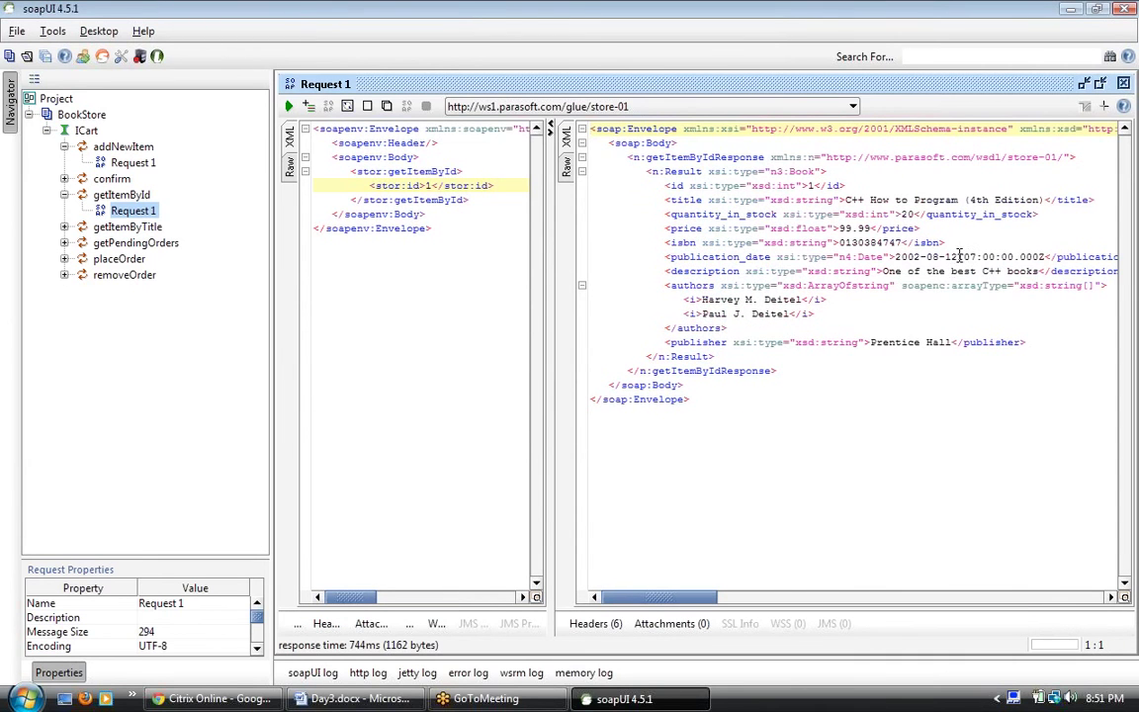
Step: Copy the date 2002-08-12 from the getItemById response into addNewItem's empty publication_date element
left_click_drag(957, 257, 894, 257)
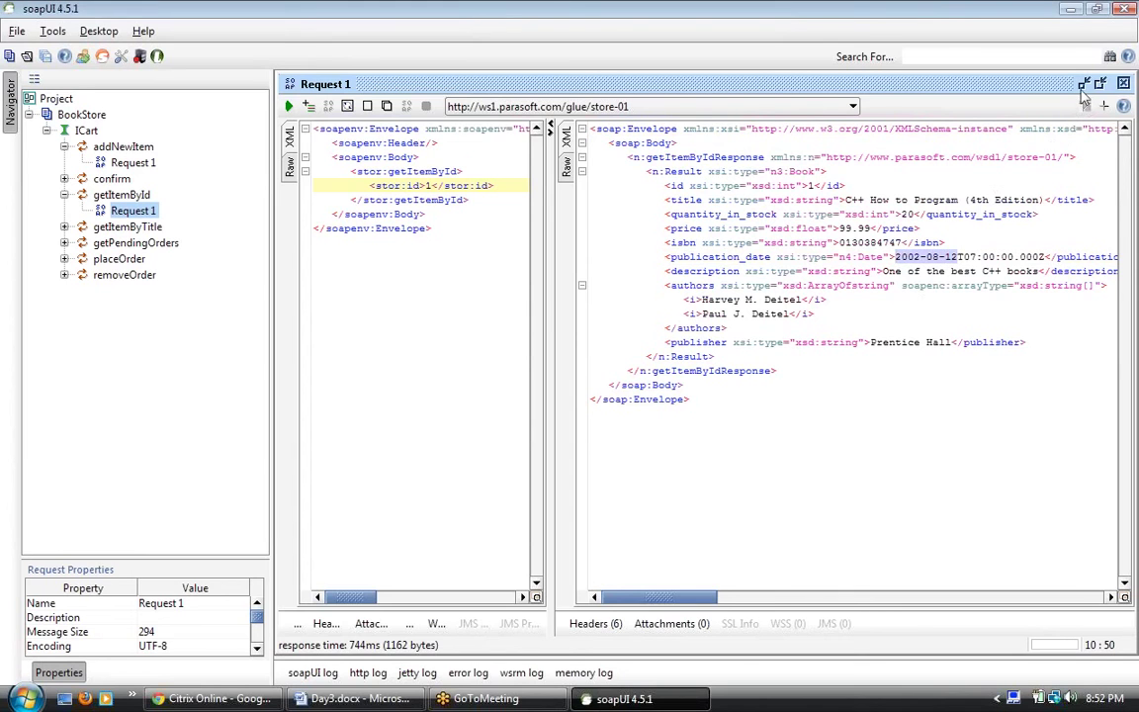
left_click(1082, 86)
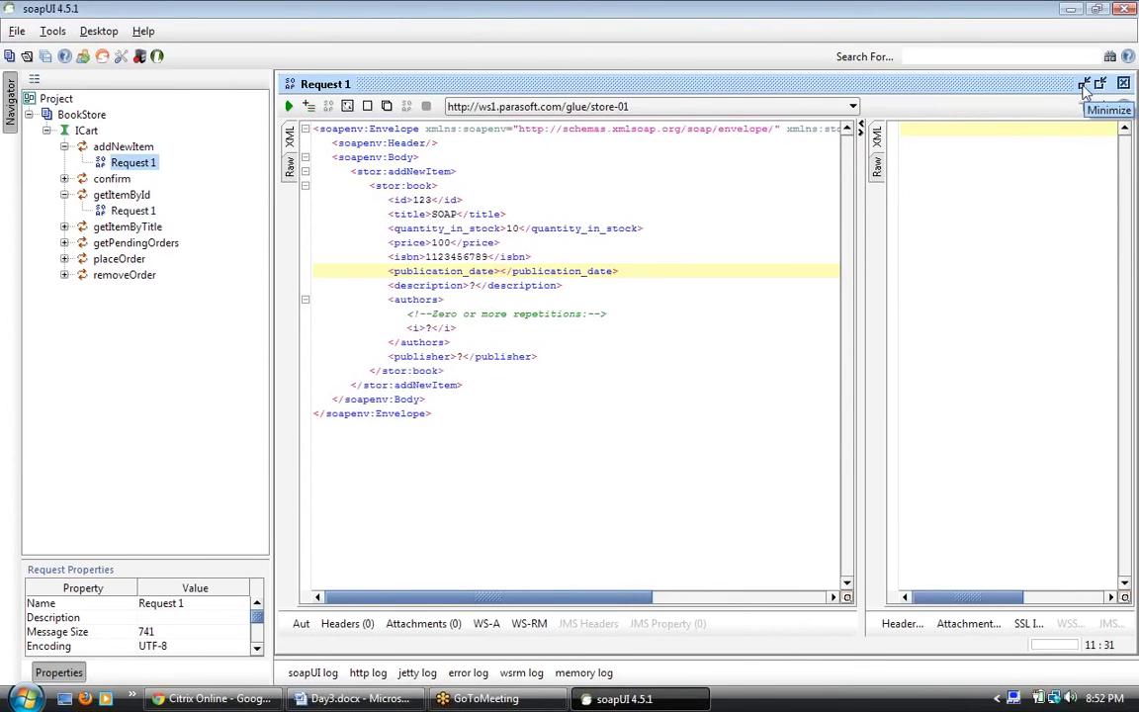
type("2002-08-12")
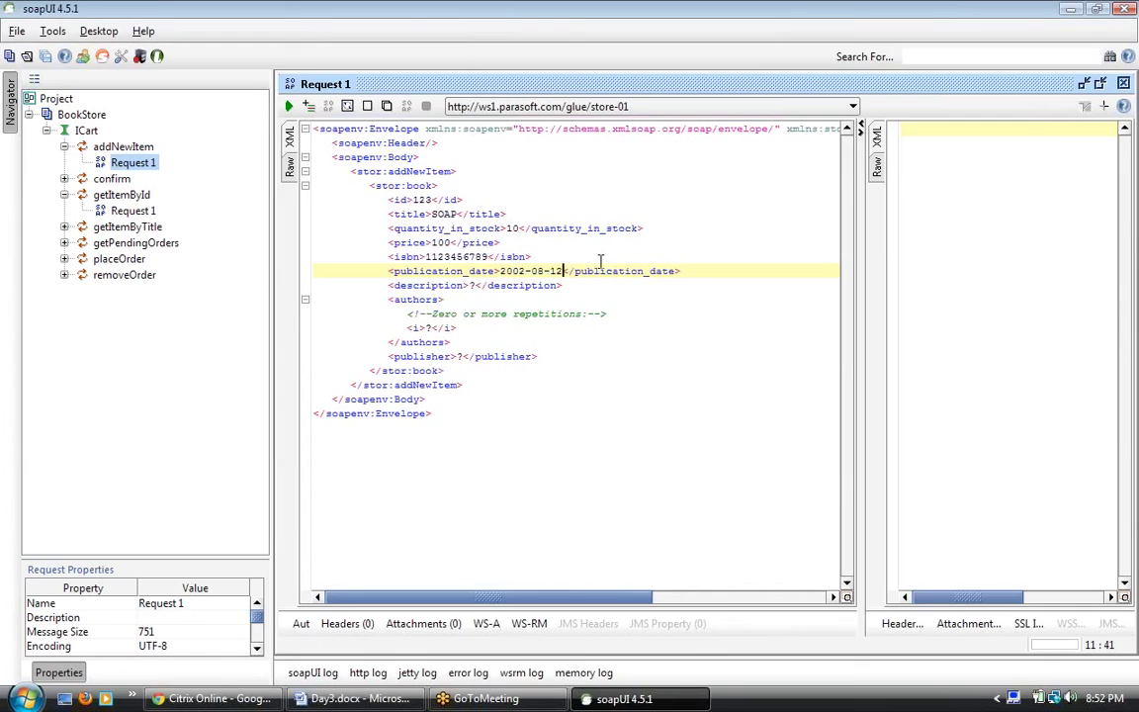
Step: Change the publication_date value in addNewItem's request to 2013-05-07
left_click(524, 271)
key("Delete")
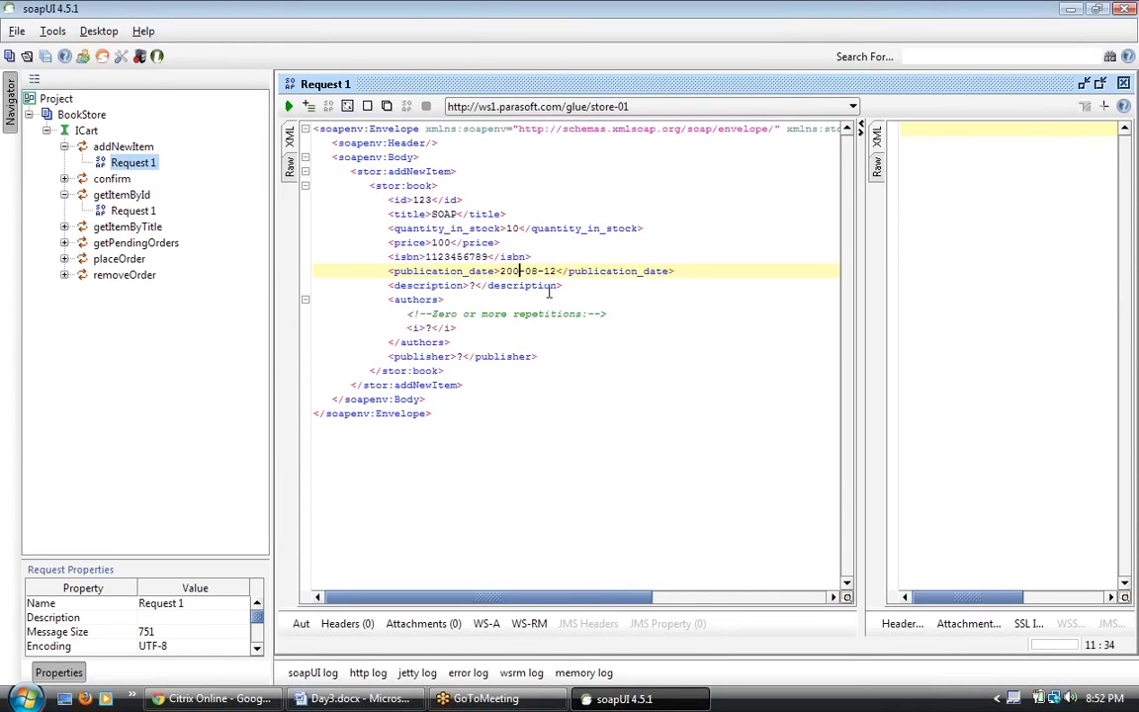
key("BackSpace")
type("13")
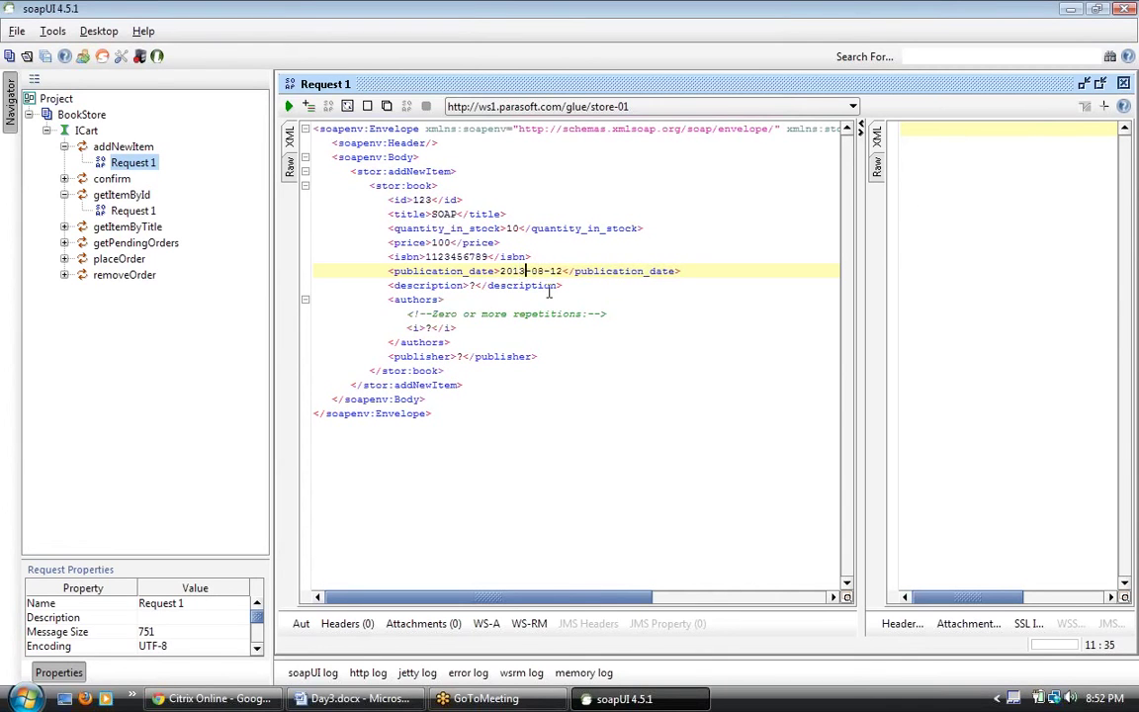
key("Right")
key("Right")
key("Right")
key("Left")
key("Delete")
type("5")
key("Right")
key("Right")
key("Delete")
key("BackSpace")
type("07")
Step: Replace the description placeholder with Web Service Testing and enter the author's name in the i element
left_click(475, 285)
key("BackSpace")
type("We")
type("b Servic")
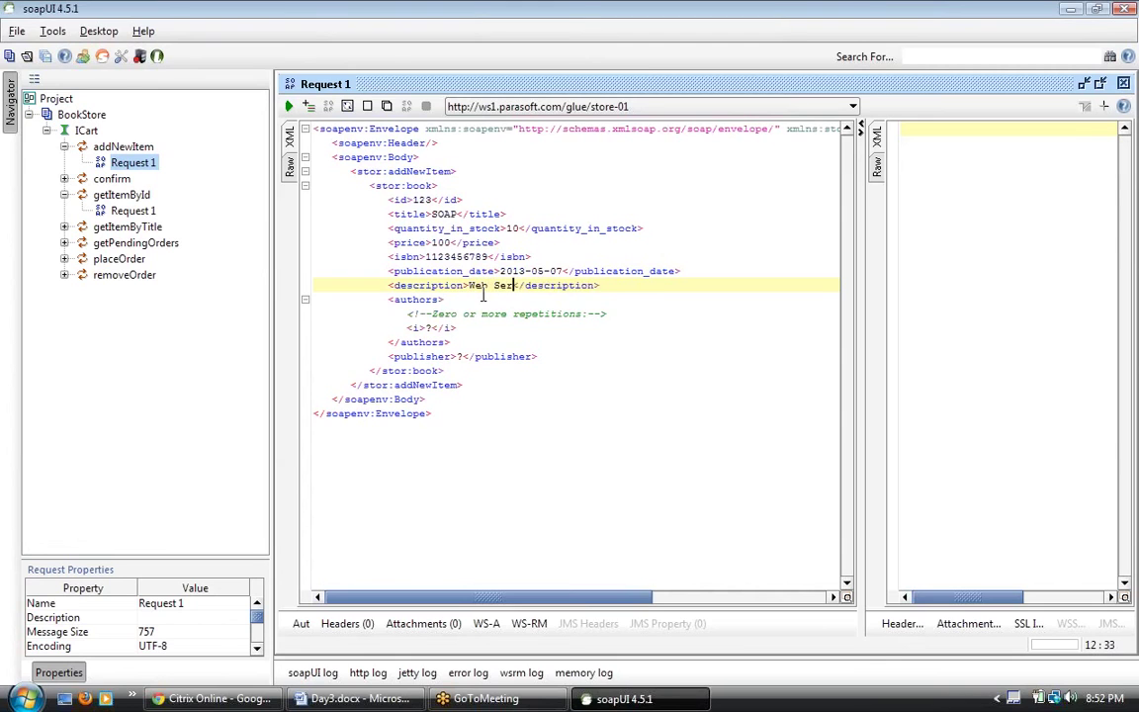
type("e Testing")
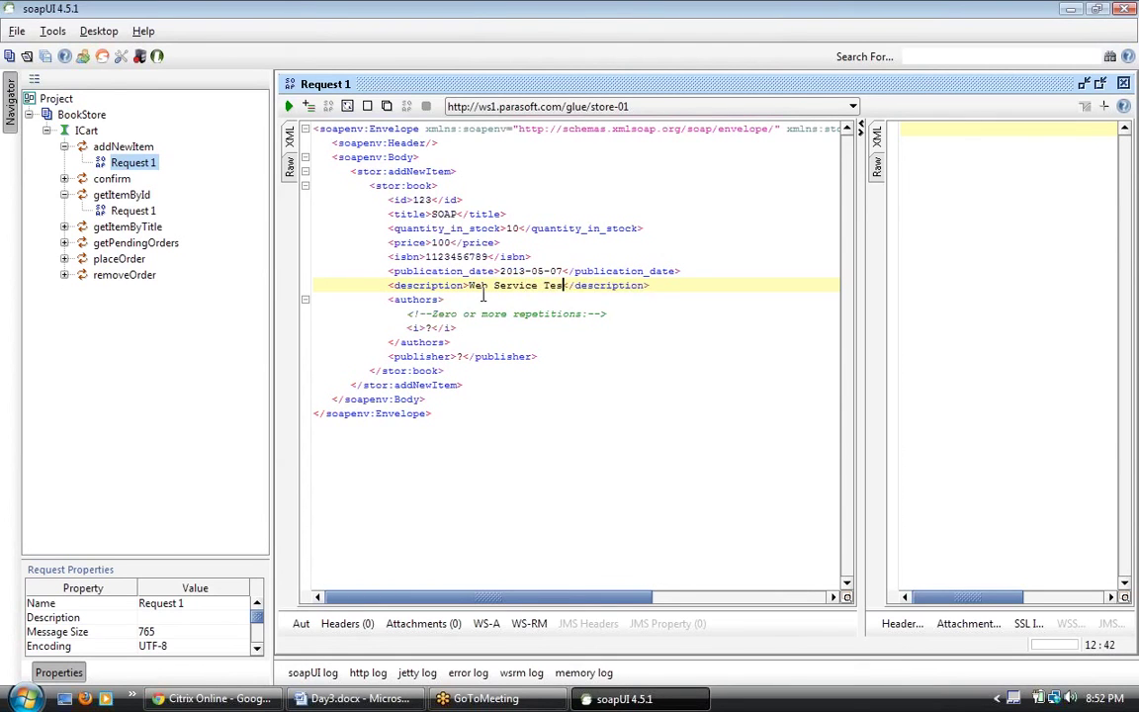
left_click(436, 328)
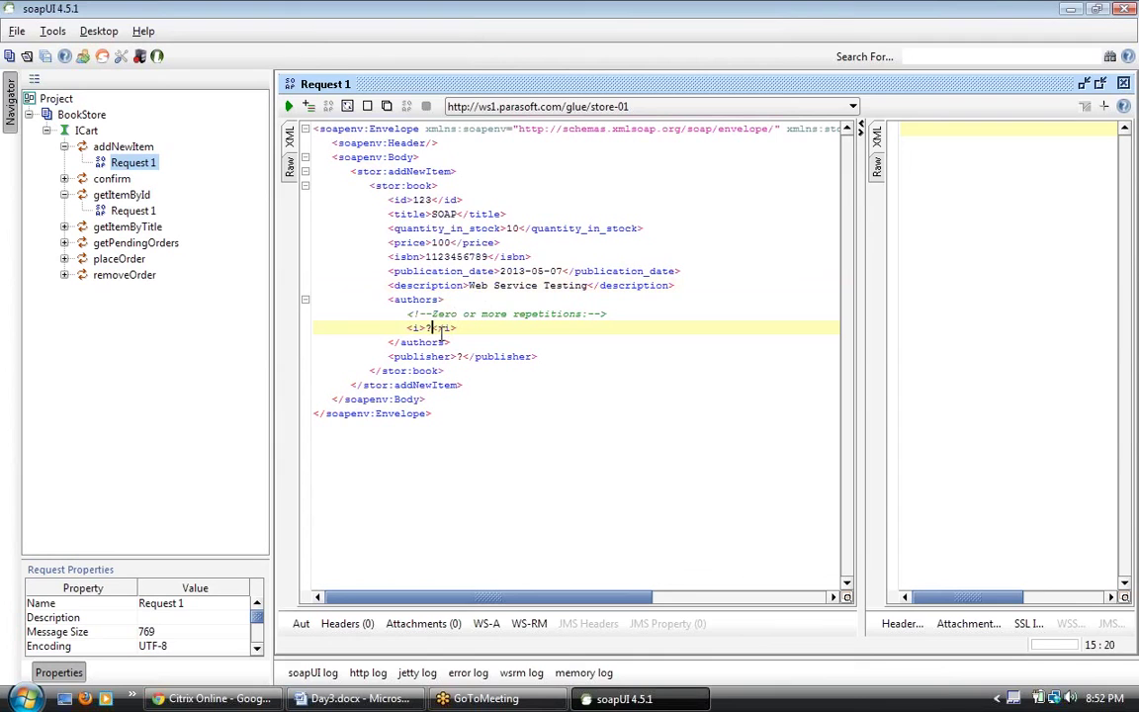
key("BackSpace")
type("Sam")
Step: Set the publisher to qatesting, submit the addNewItem request and select the id in its response
left_click(460, 358)
key("BackSpace")
type("qate")
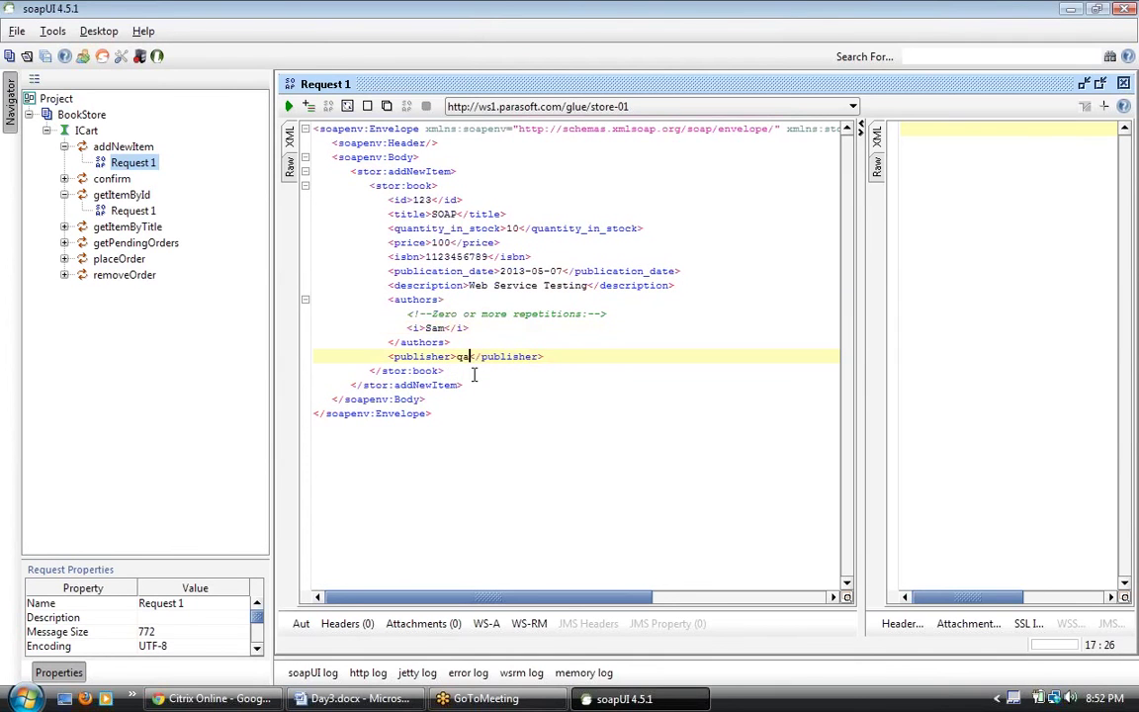
type("sting")
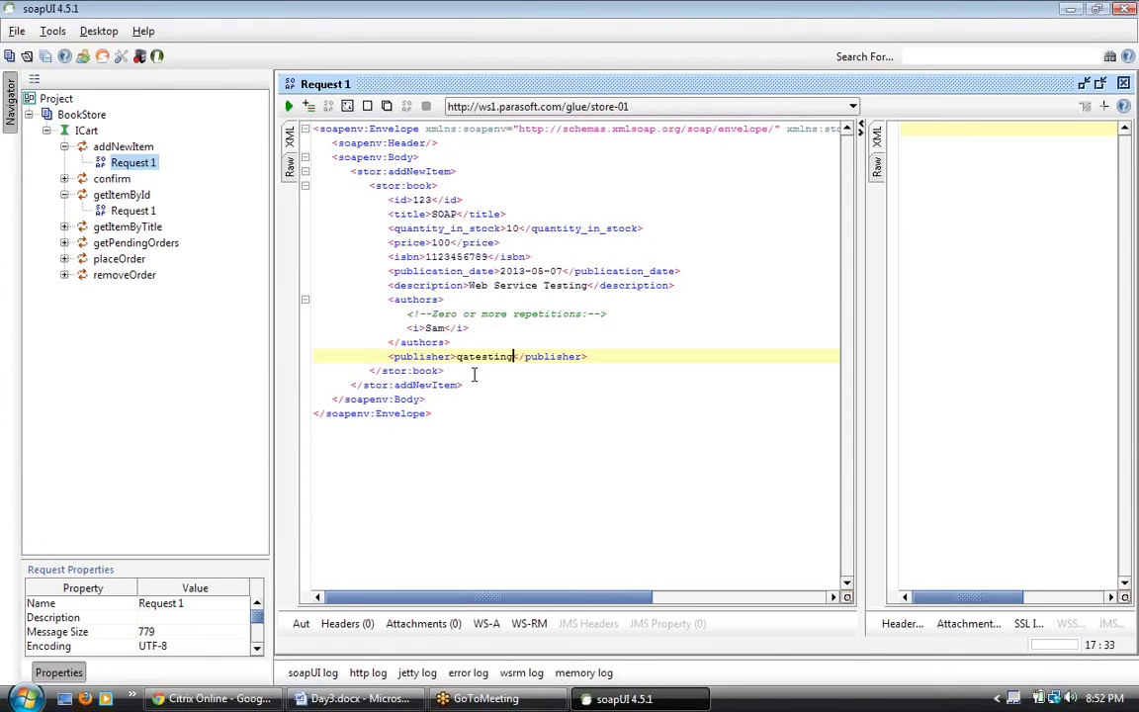
left_click(290, 106)
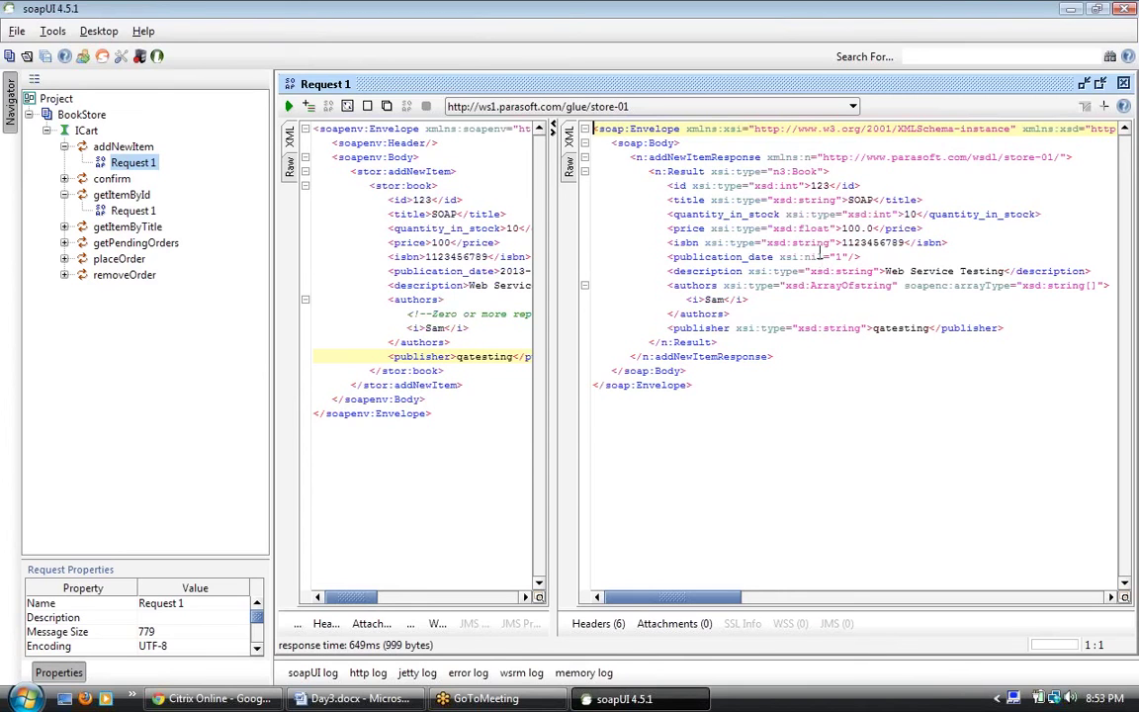
double_click(819, 185)
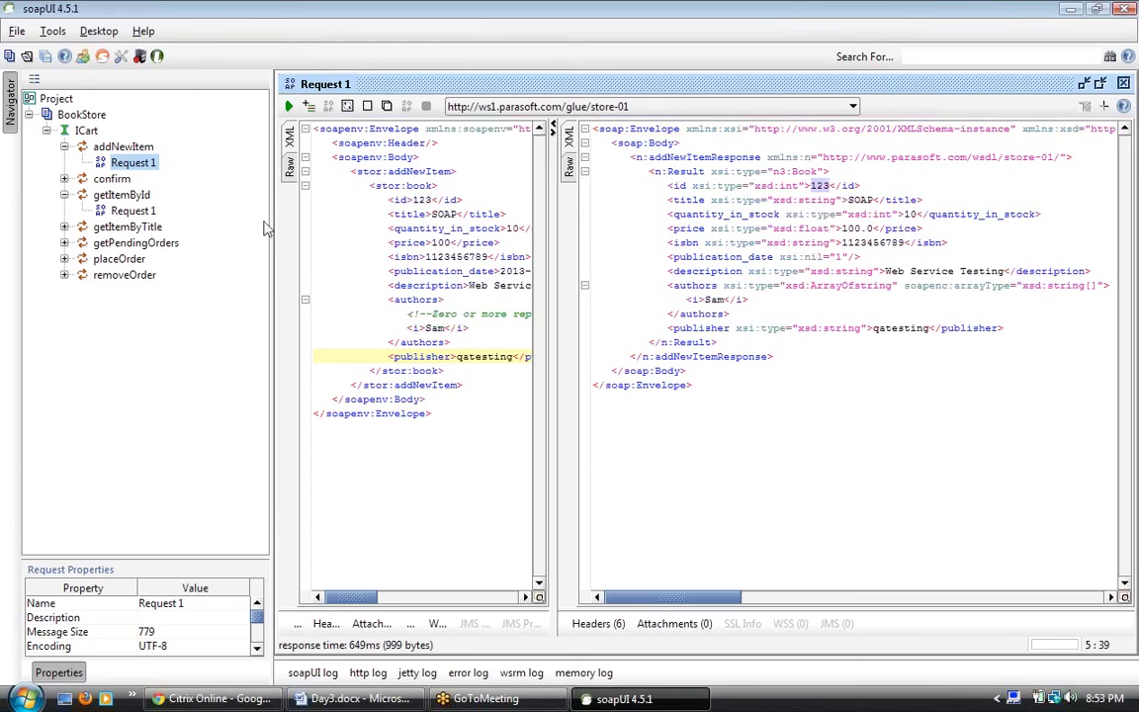
Step: Switch to getItemById's request, set its id to 123 and submit it to retrieve the added book
left_click(144, 212)
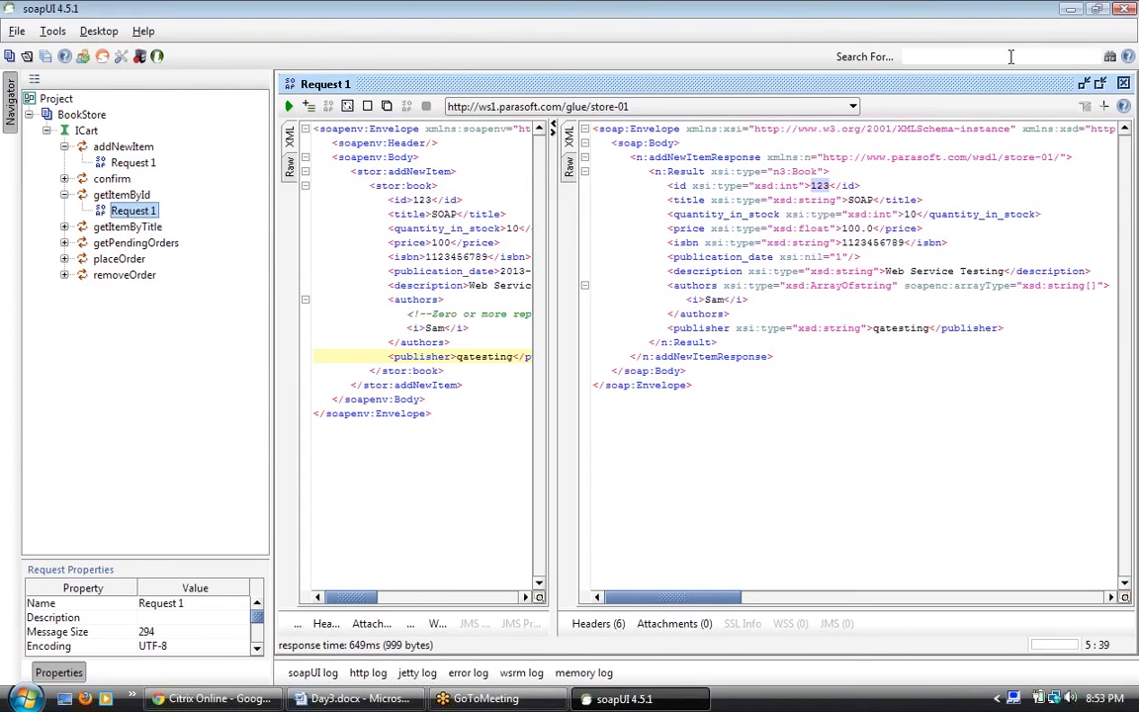
left_click(1083, 85)
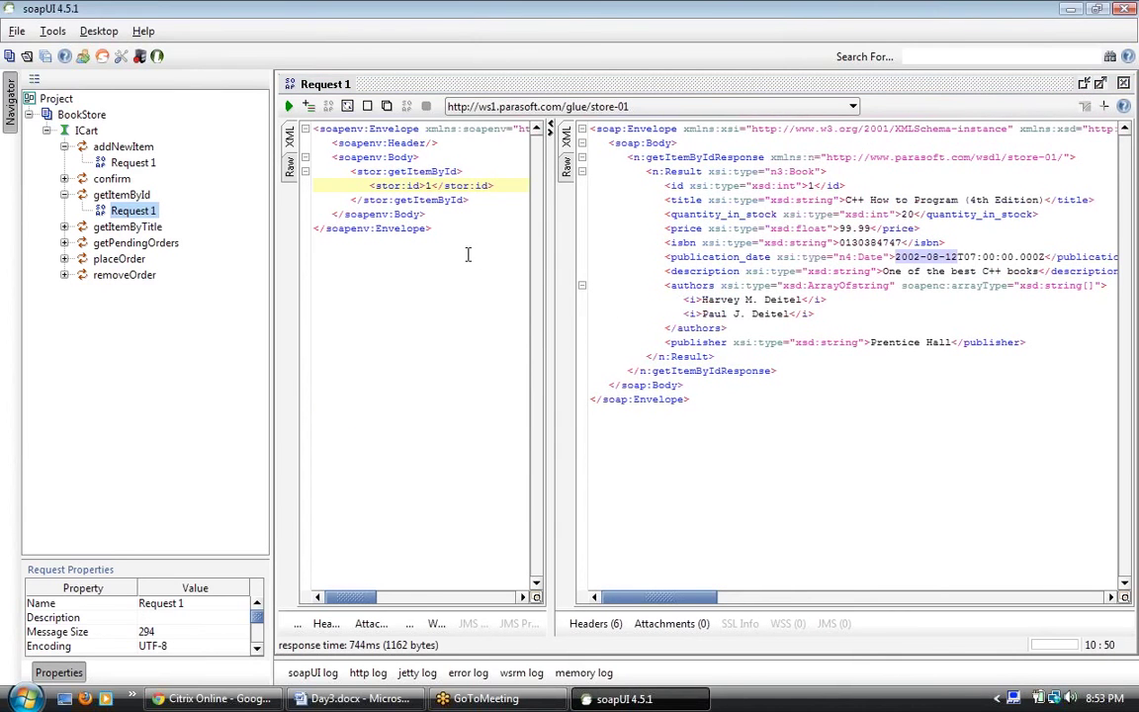
left_click(432, 185)
type("23")
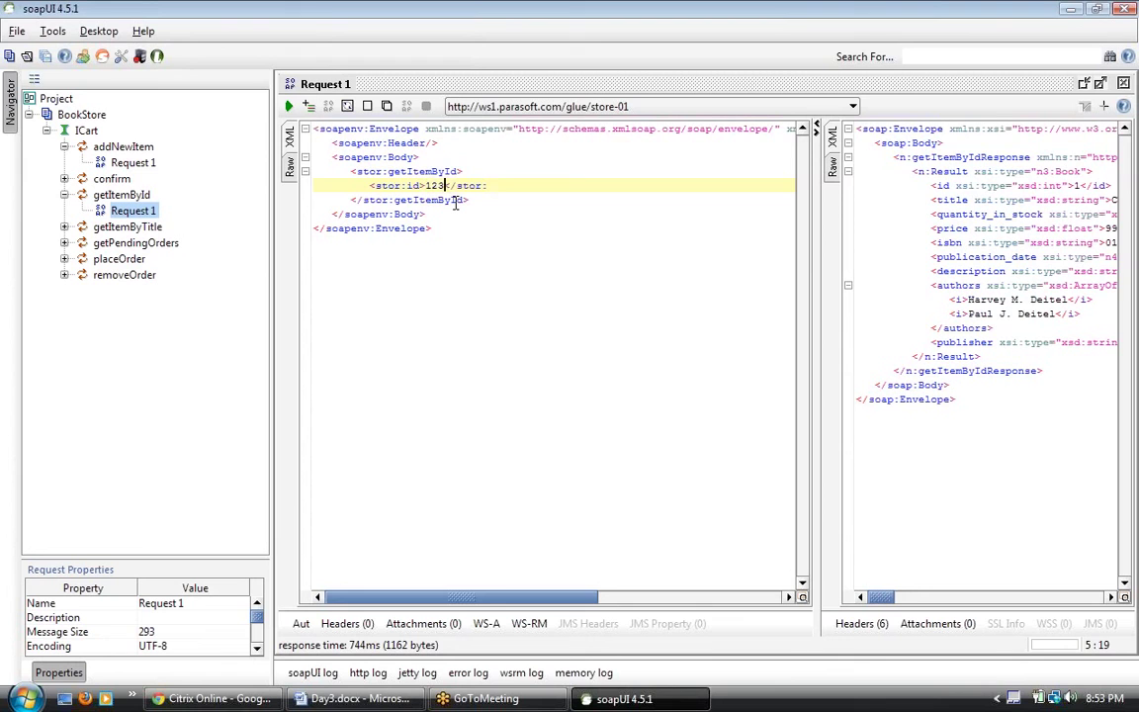
left_click(287, 106)
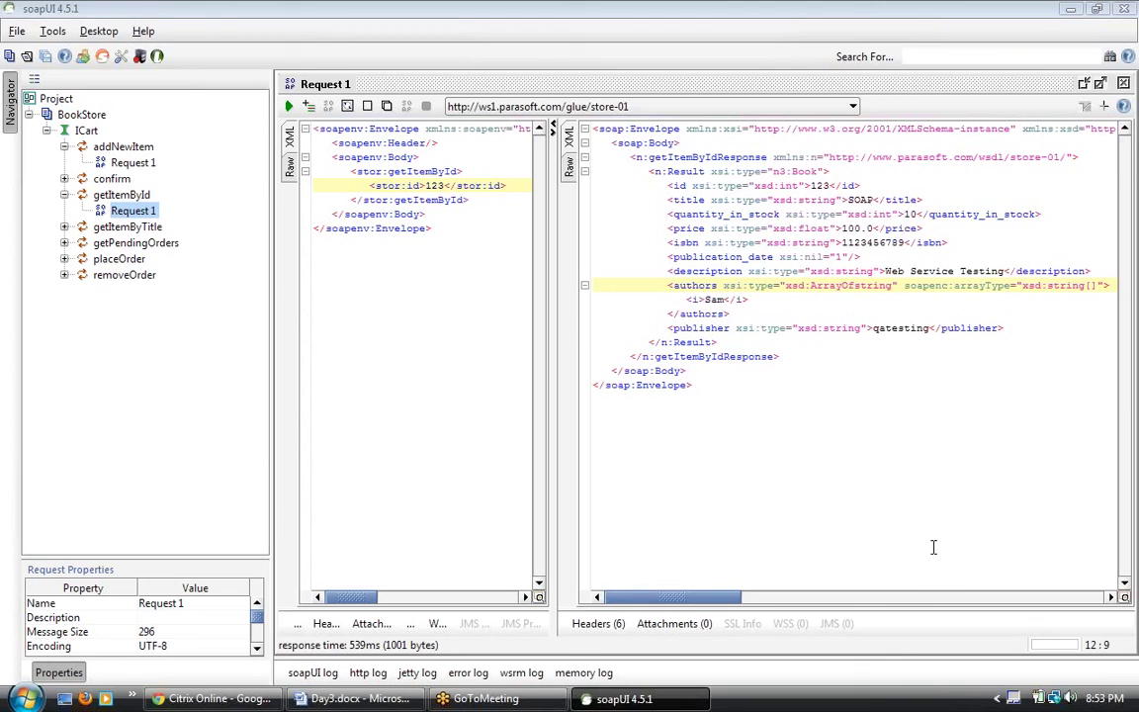
left_click(444, 378)
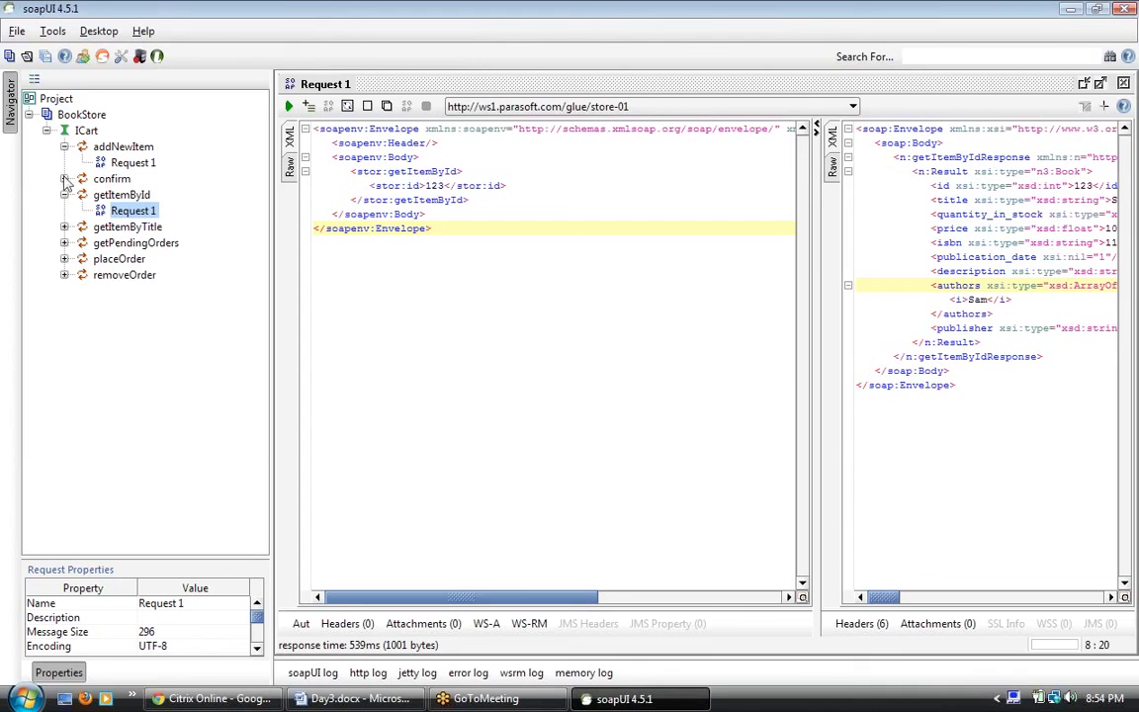
Step: Close the getItemById request editor and return to addNewItem's request
left_click(139, 164)
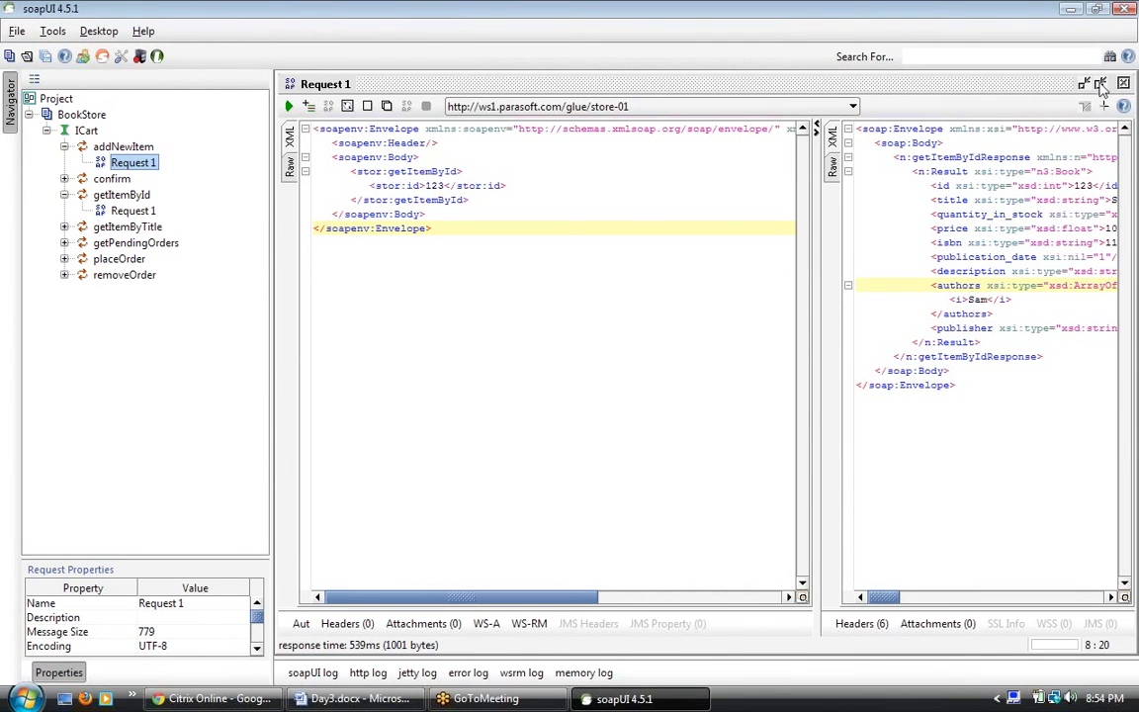
key("Down")
key("Down")
key("Down")
key("Return")
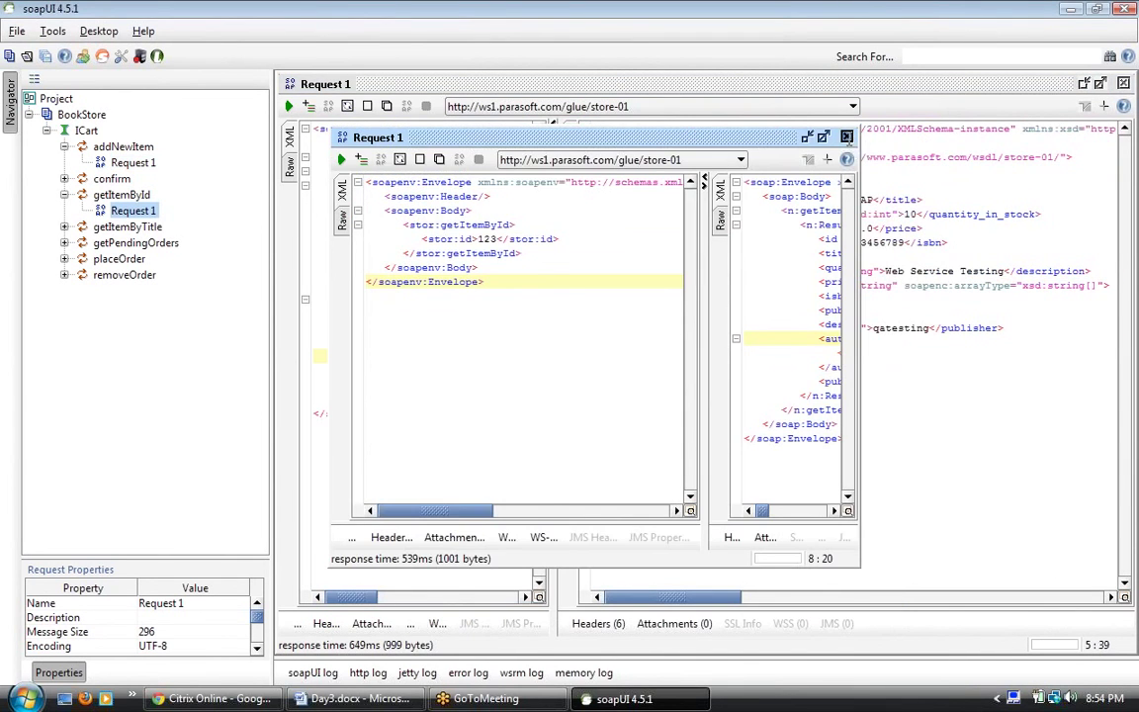
key("Escape")
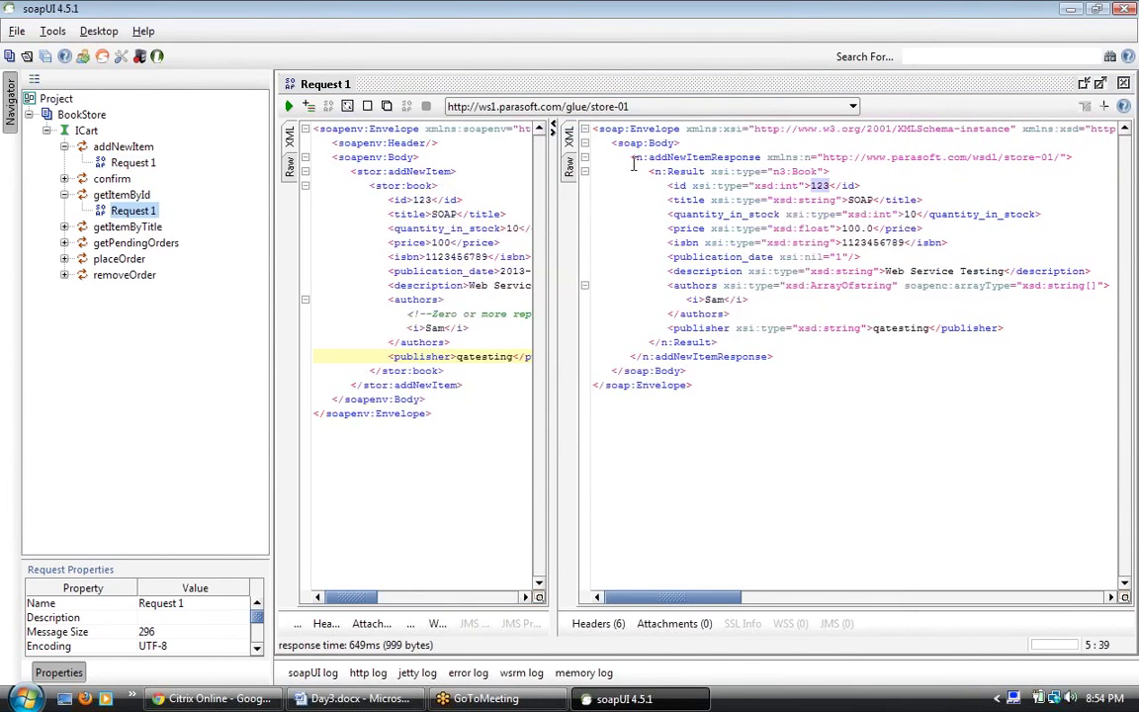
Step: Resubmit the addNewItem request with the already used id 123
left_click(438, 200)
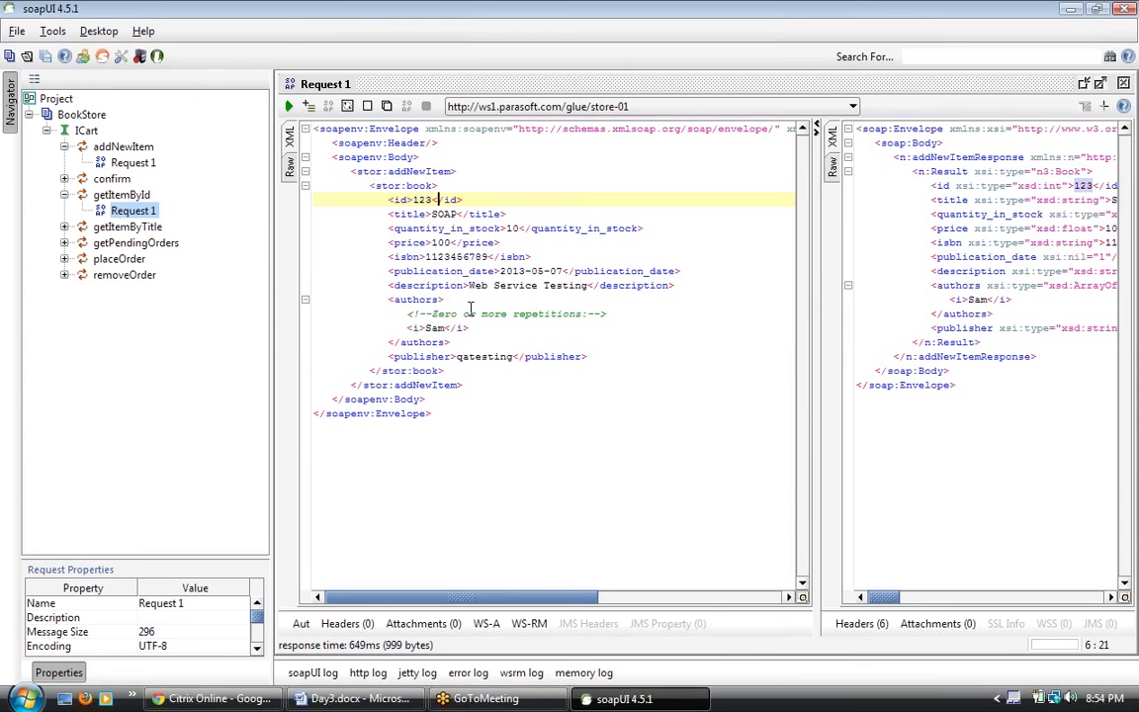
left_click(917, 342)
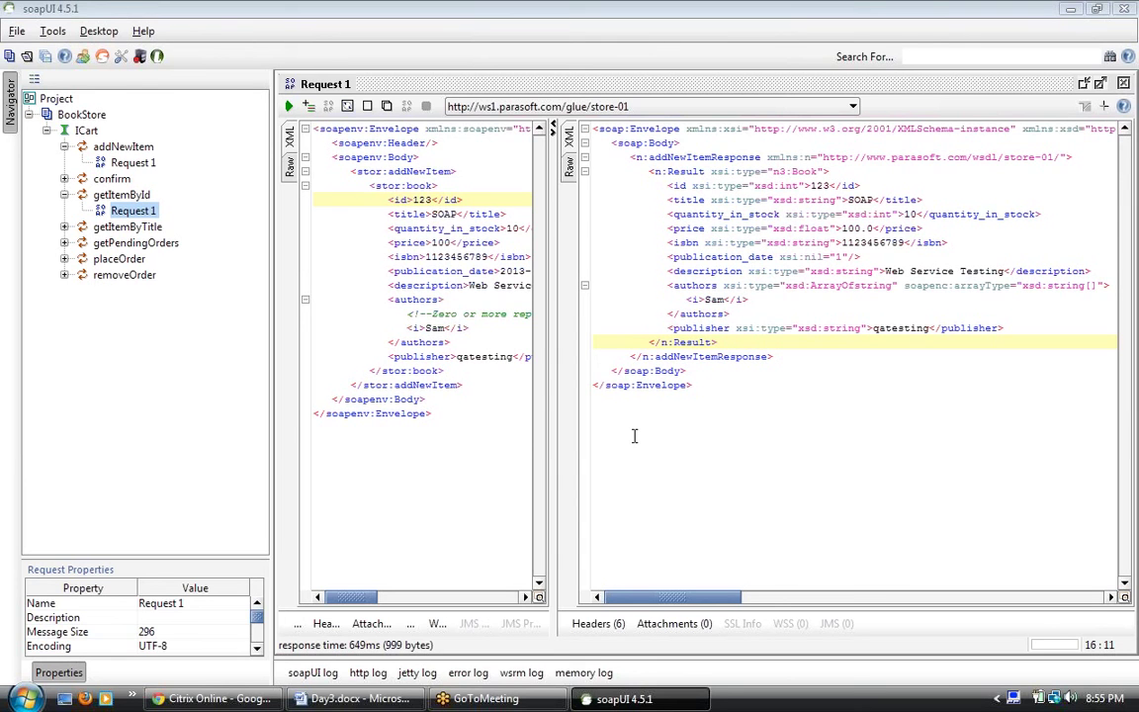
left_click(289, 105)
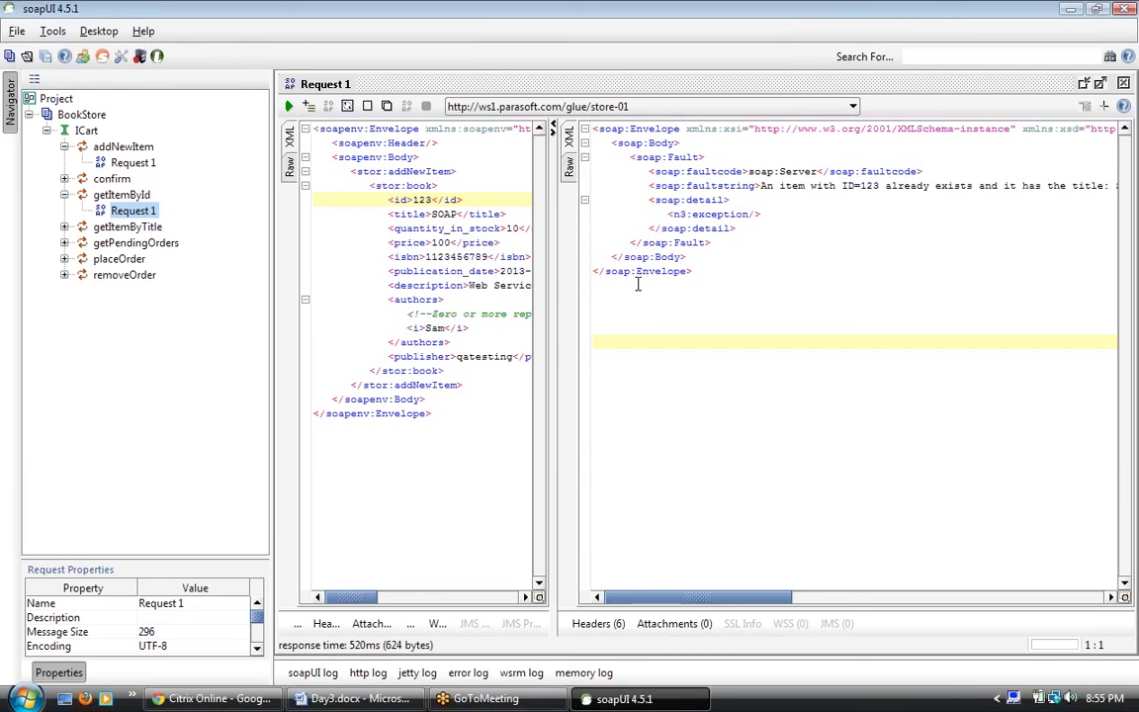
left_click(668, 200)
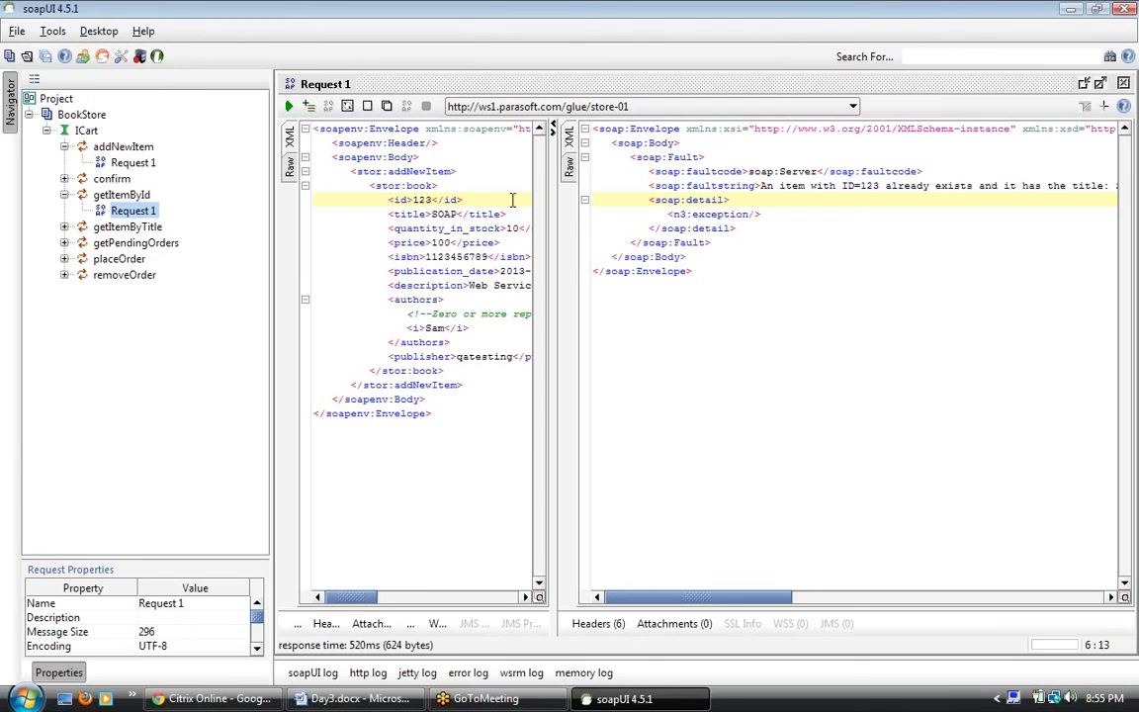
Step: Change the title in addNewItem's request to SOAPUI, keep id 123 and submit it again
double_click(422, 201)
key("BackSpace")
type("5")
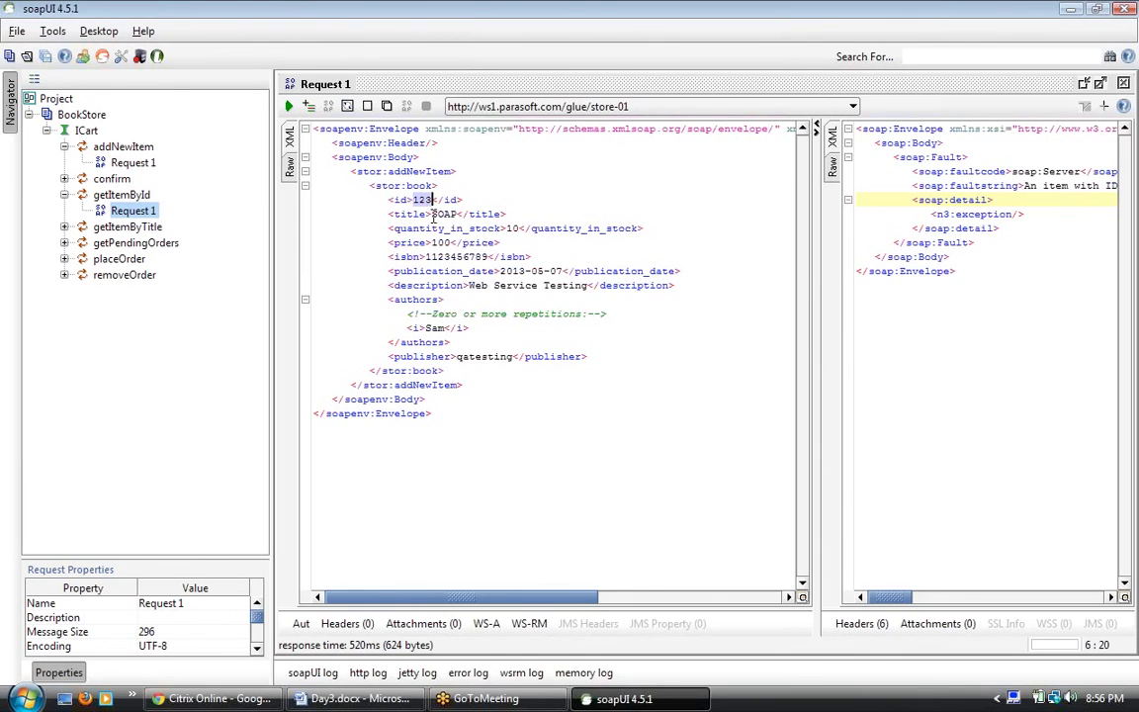
left_click(457, 213)
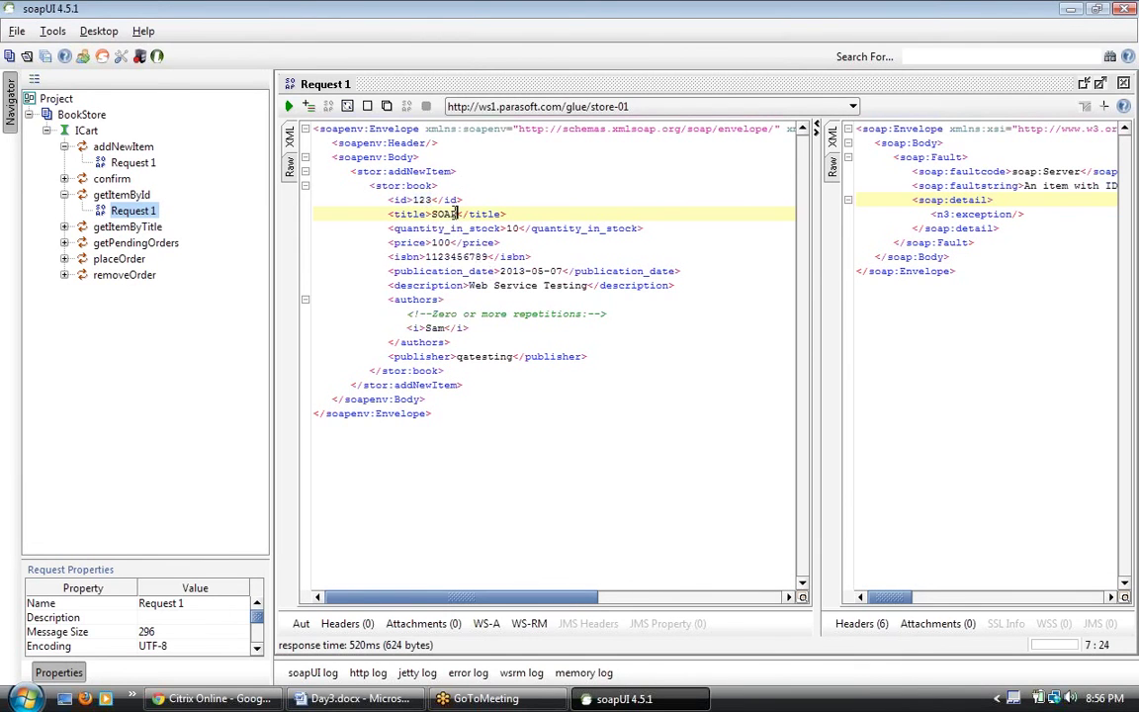
type("UI")
left_click(288, 106)
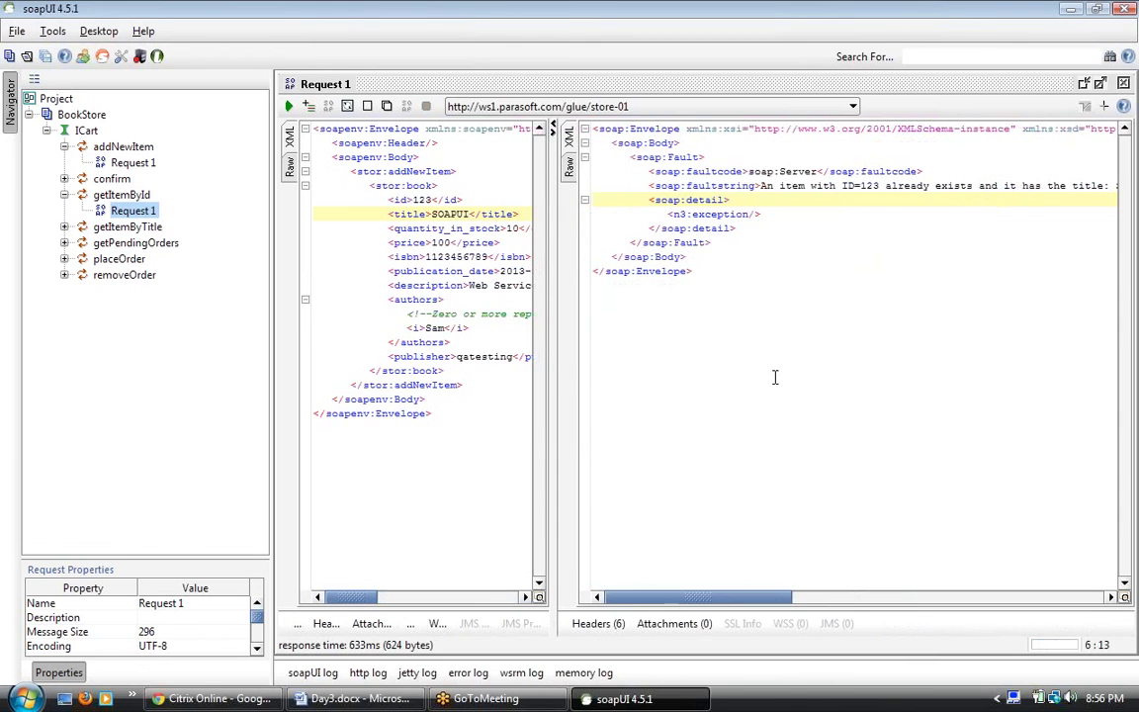
Step: Examine the full faultstring and the Fault element in the addNewItem response
left_click(781, 227)
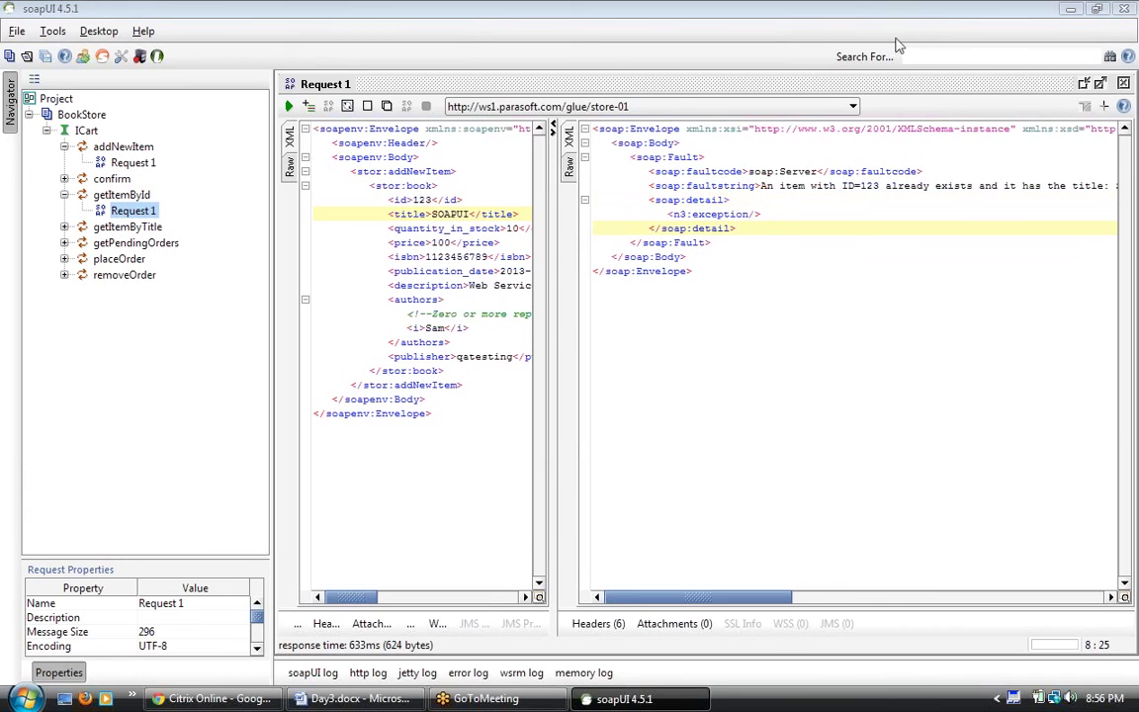
left_click(942, 190)
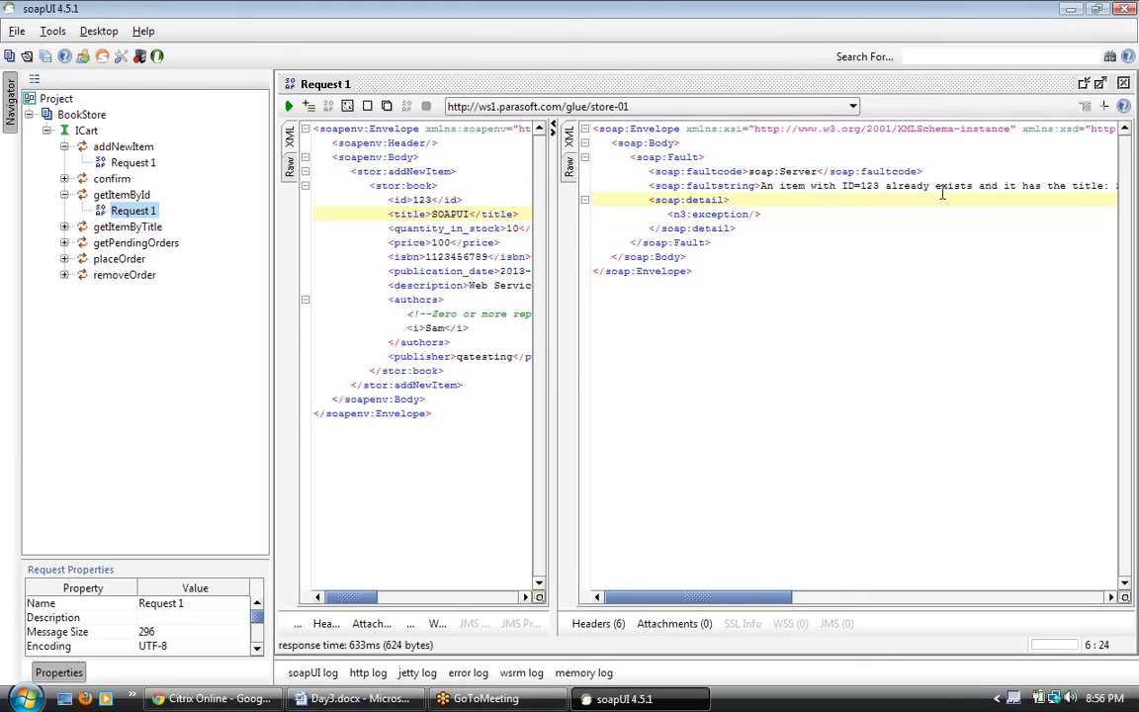
key("End")
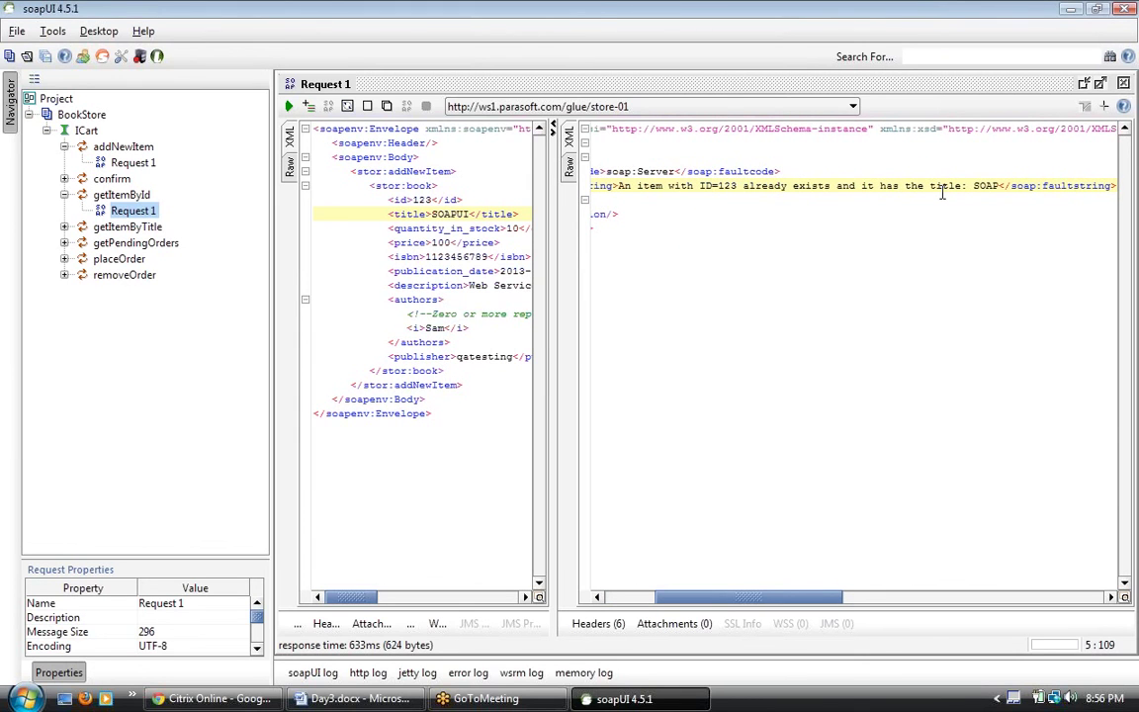
key("Home")
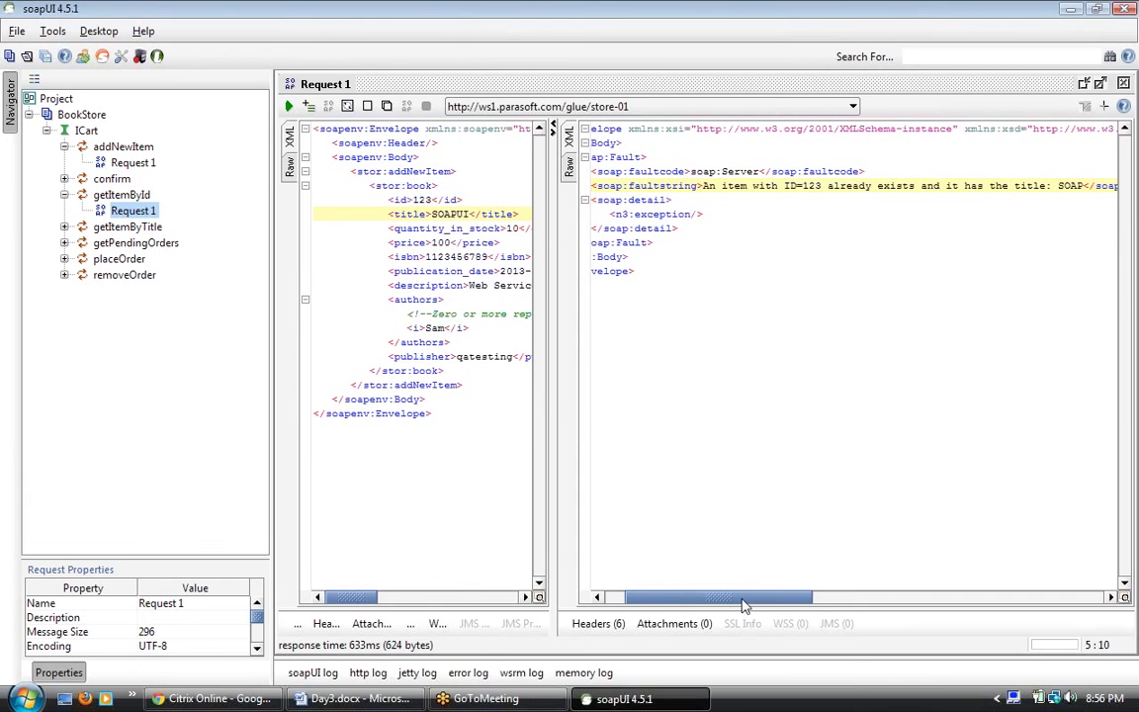
left_click_drag(743, 606, 675, 601)
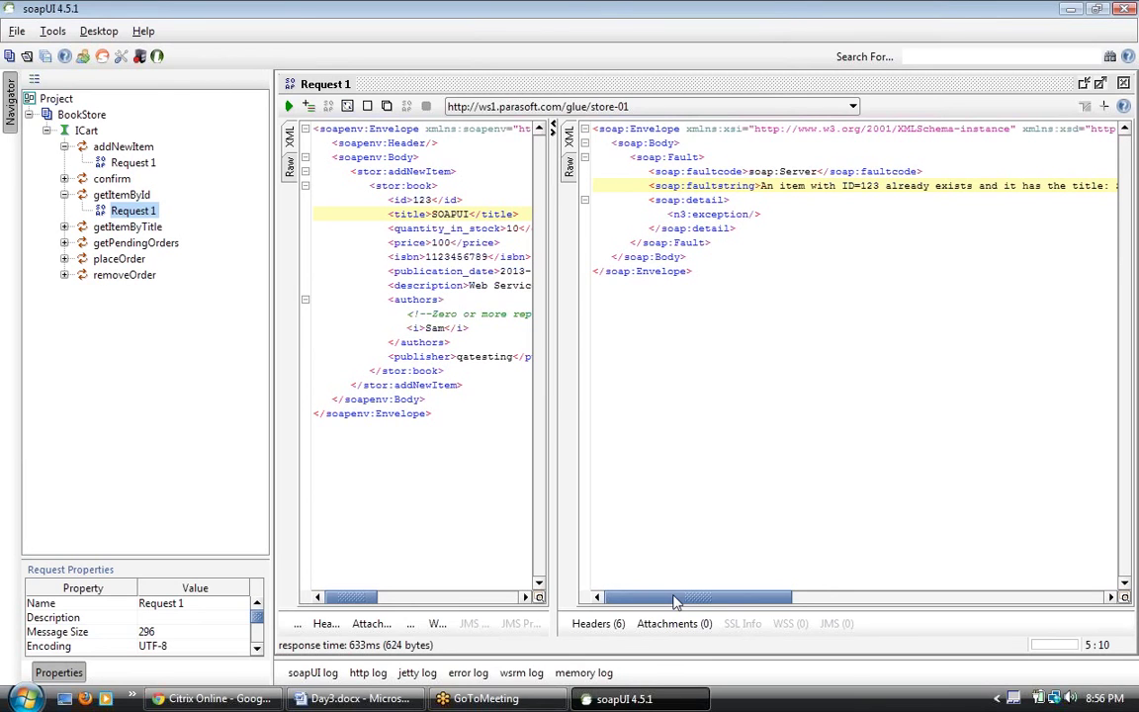
double_click(692, 243)
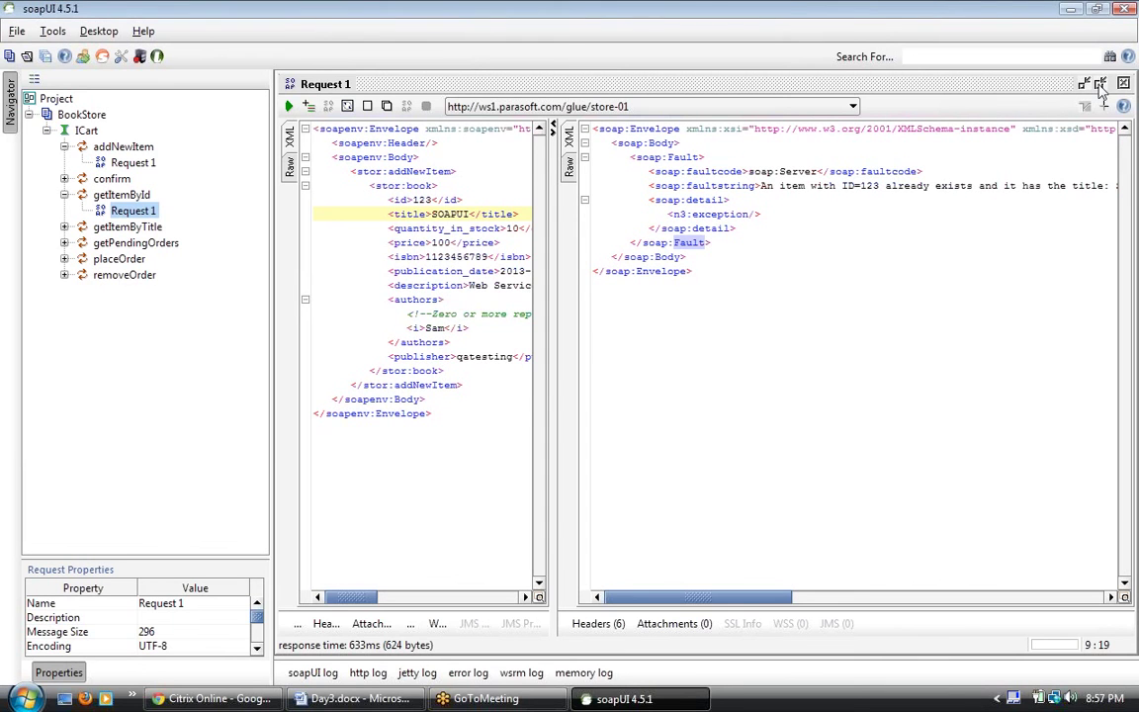
Step: Close addNewItem's request editor and collapse the getItemById and addNewItem operations in the project tree
left_click(1099, 86)
left_click(1100, 87)
left_click(820, 119)
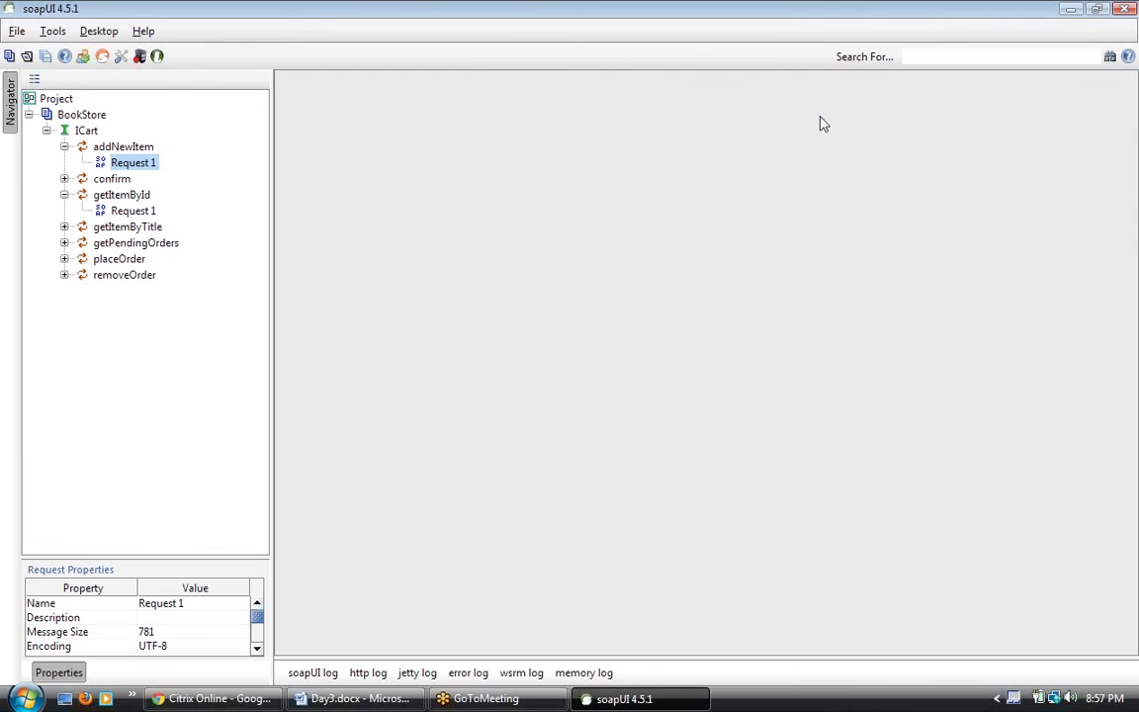
left_click(64, 194)
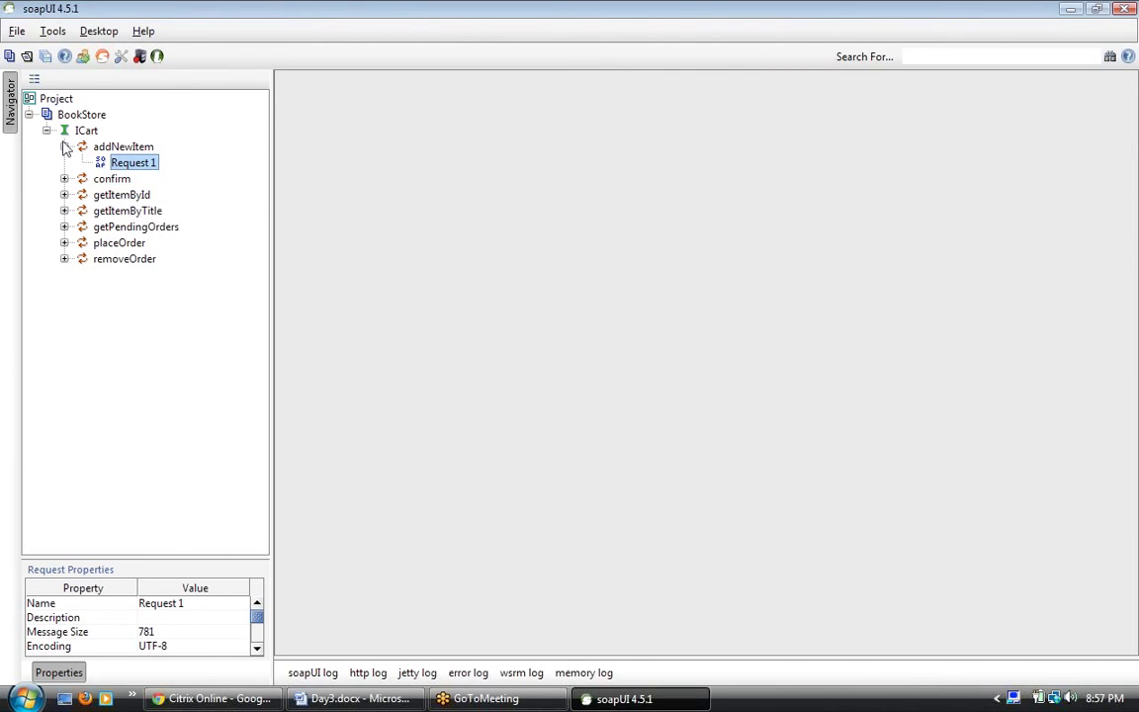
left_click(64, 146)
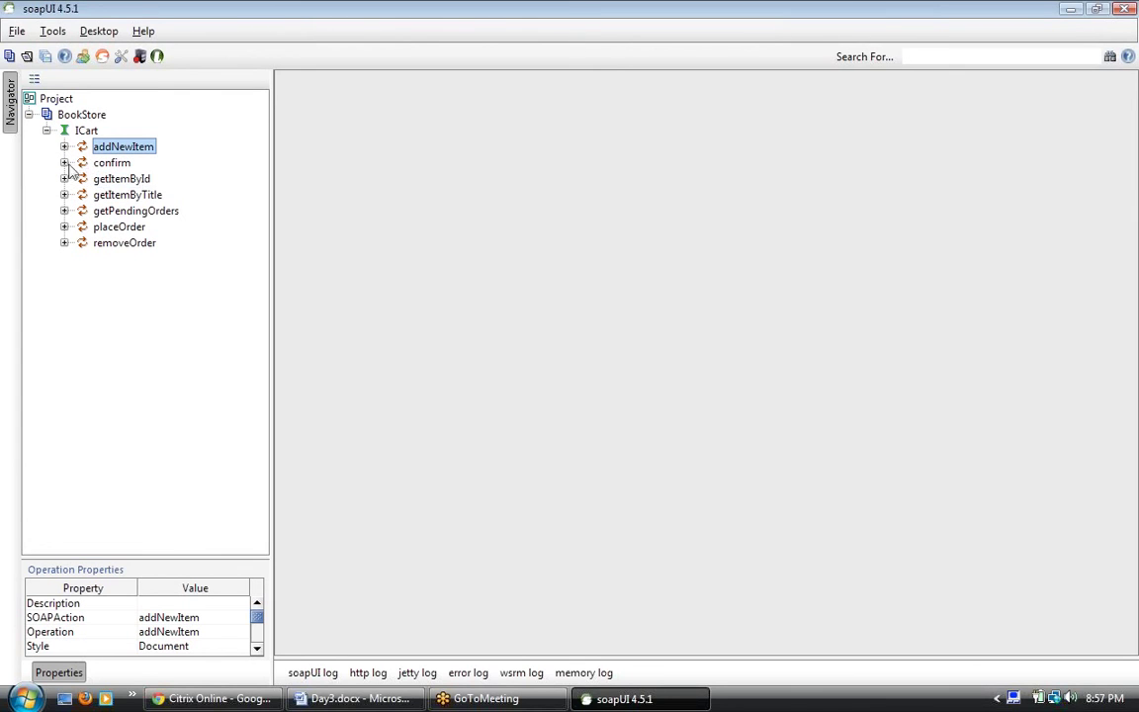
Step: Expand the getItemById, getItemByTitle, getPendingOrders, placeOrder and removeOrder operations under ICart to view the request in each
left_click(64, 163)
left_click(64, 162)
left_click(64, 178)
left_click(64, 211)
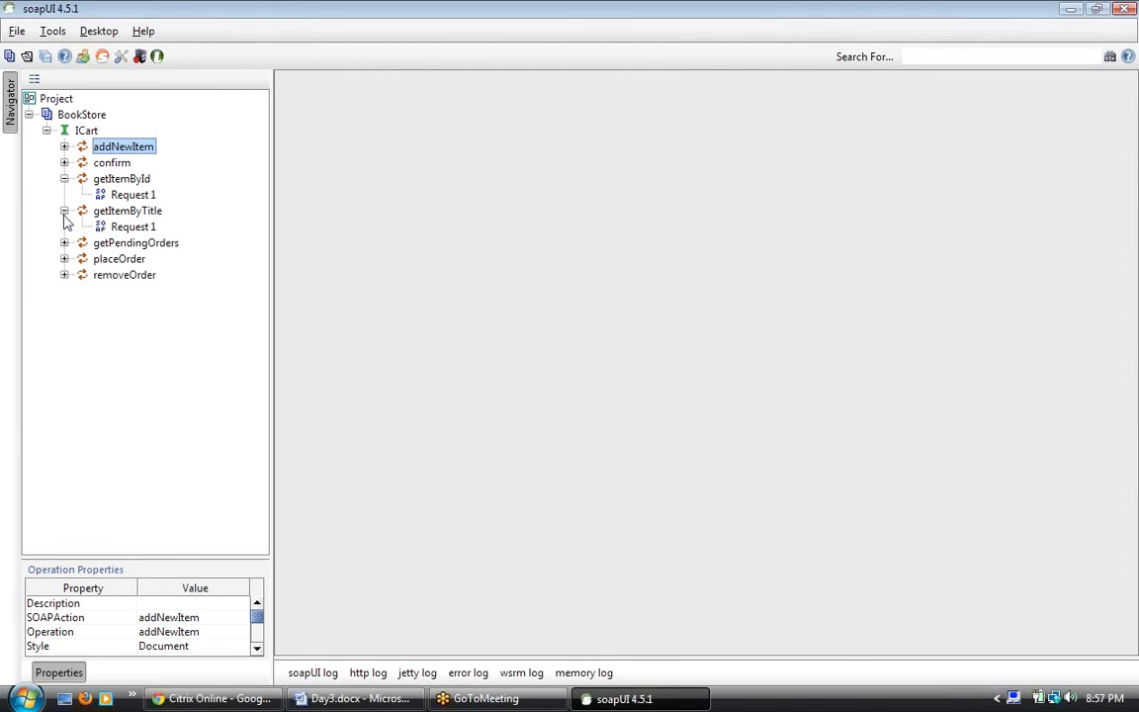
left_click(64, 242)
left_click(64, 275)
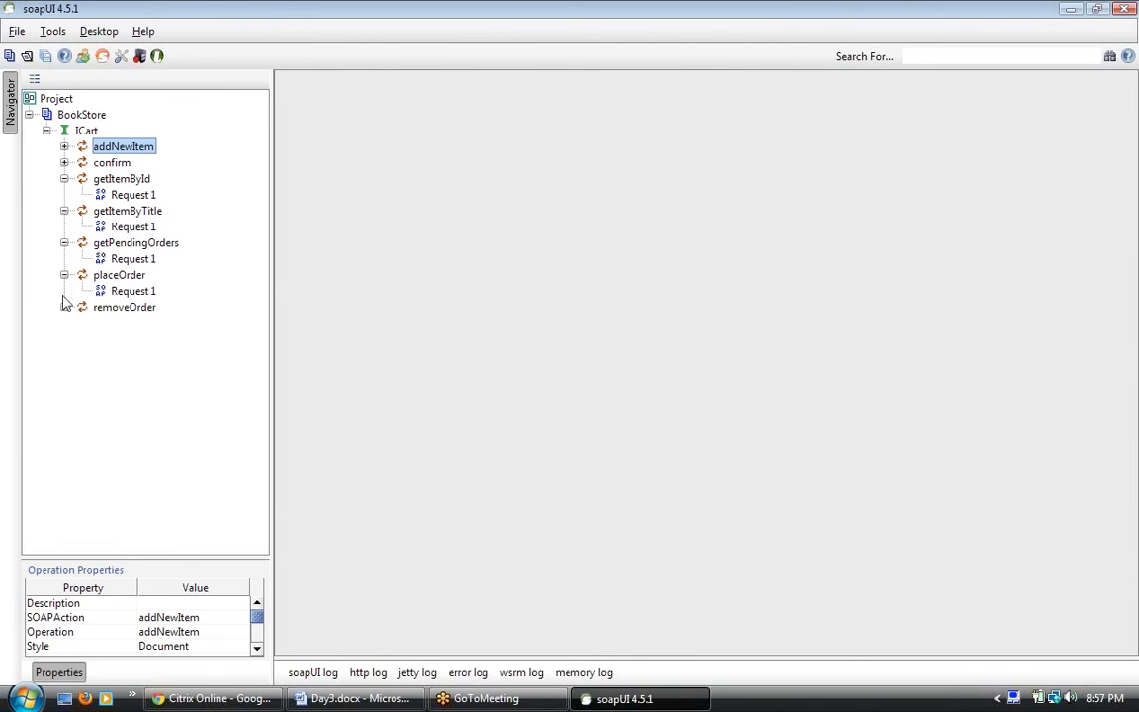
left_click(64, 306)
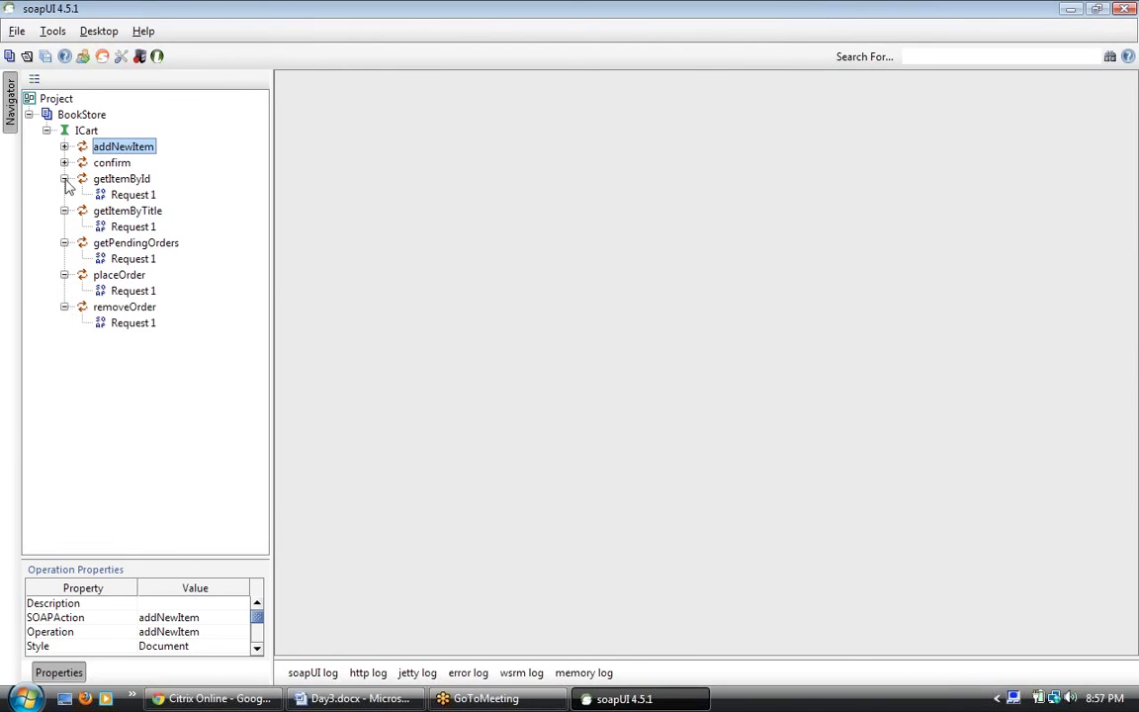
left_click(46, 131)
left_click(46, 131)
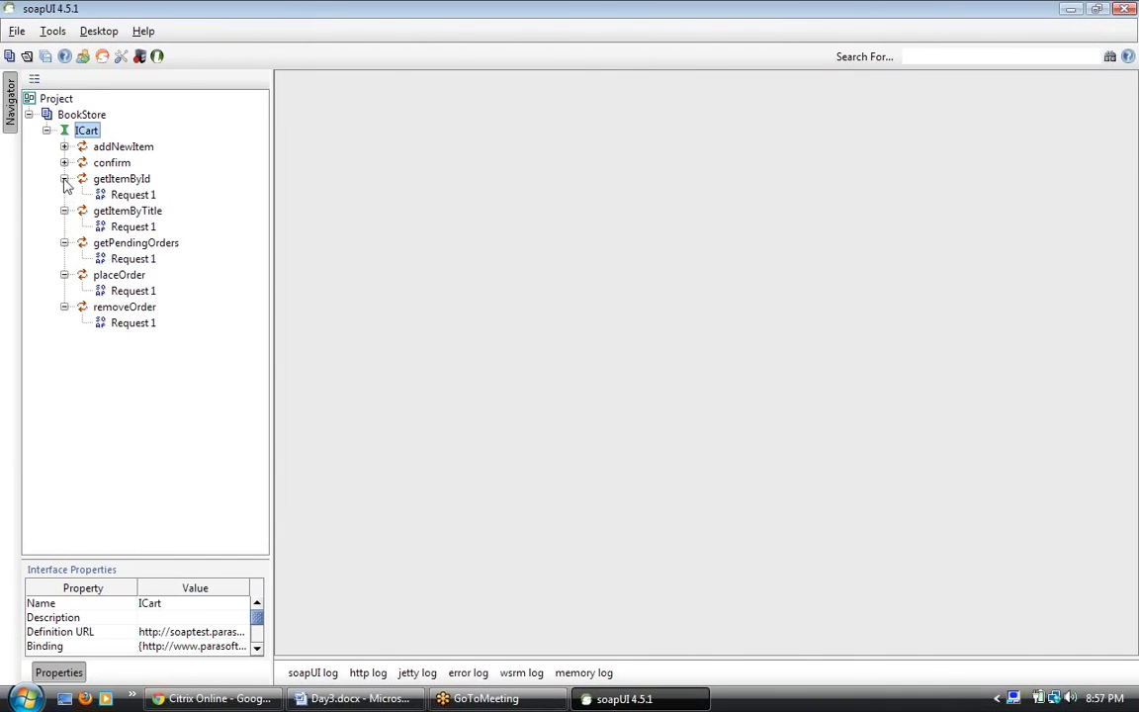
Step: Collapse the expanded operations from getItemById through removeOrder so that only the ICart operation names are listed
left_click(64, 178)
left_click(65, 195)
left_click(65, 211)
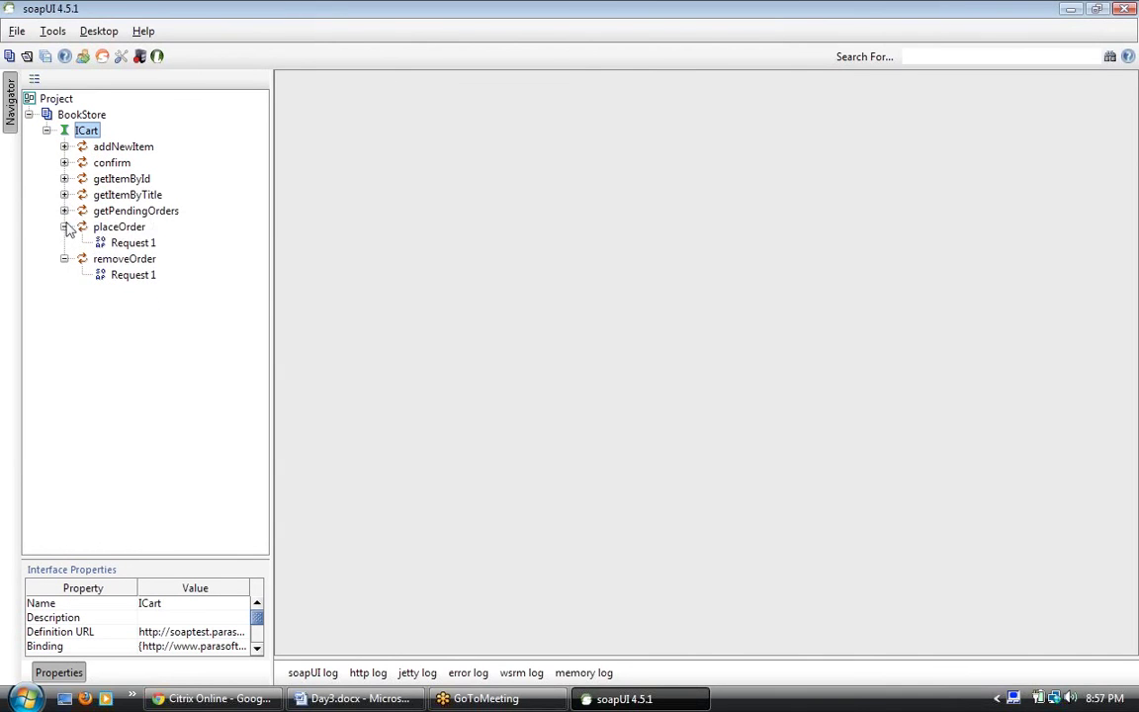
left_click(64, 226)
left_click(65, 242)
Step: Open the ICart interface viewer at full size and review its overview and service endpoints
mouse_move(87, 131)
left_mouse_down()
mouse_move(84, 145)
mouse_move(138, 114)
mouse_move(88, 140)
mouse_move(96, 121)
left_mouse_up()
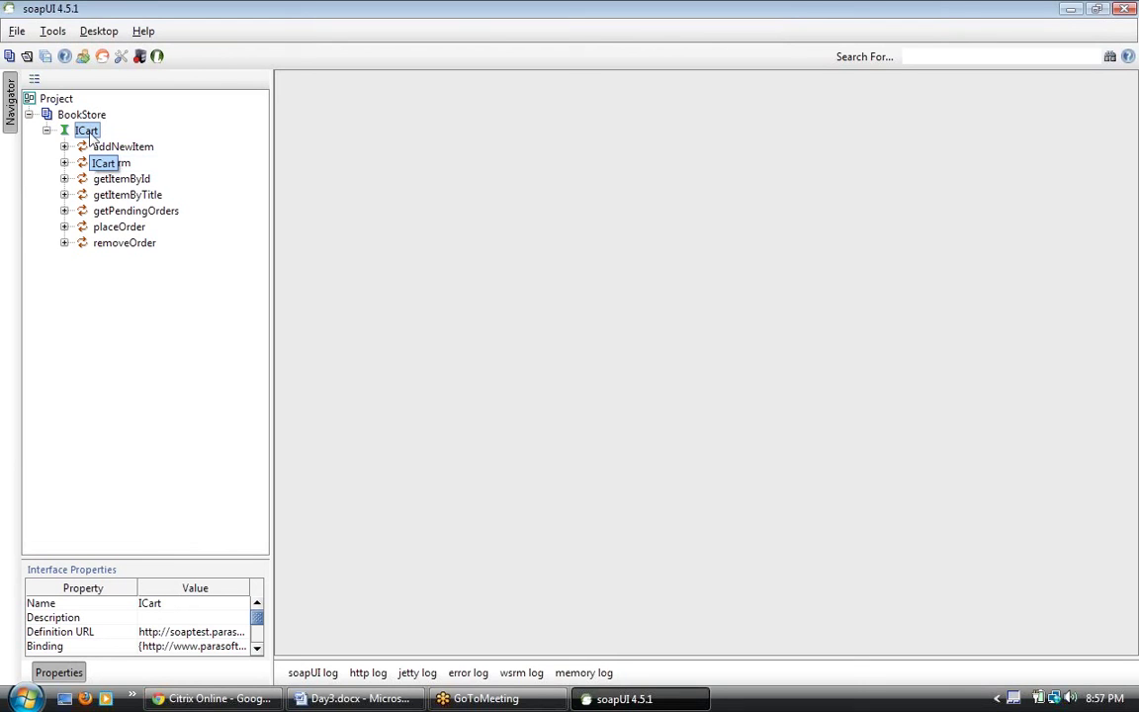
double_click(87, 132)
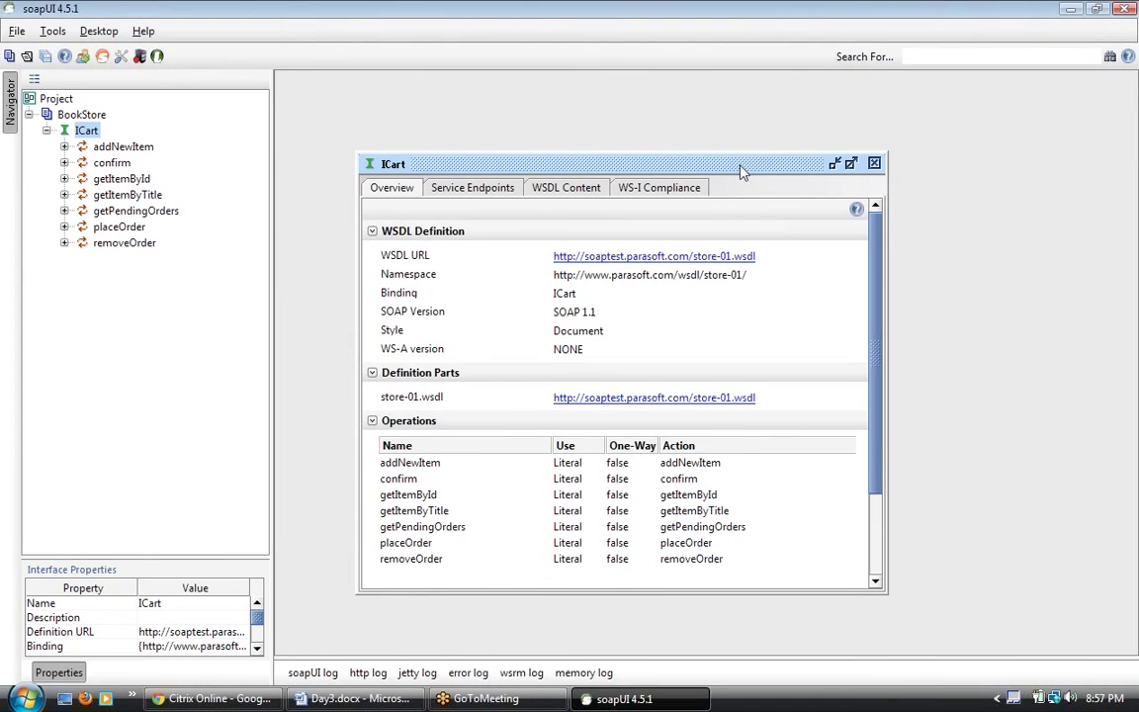
double_click(743, 166)
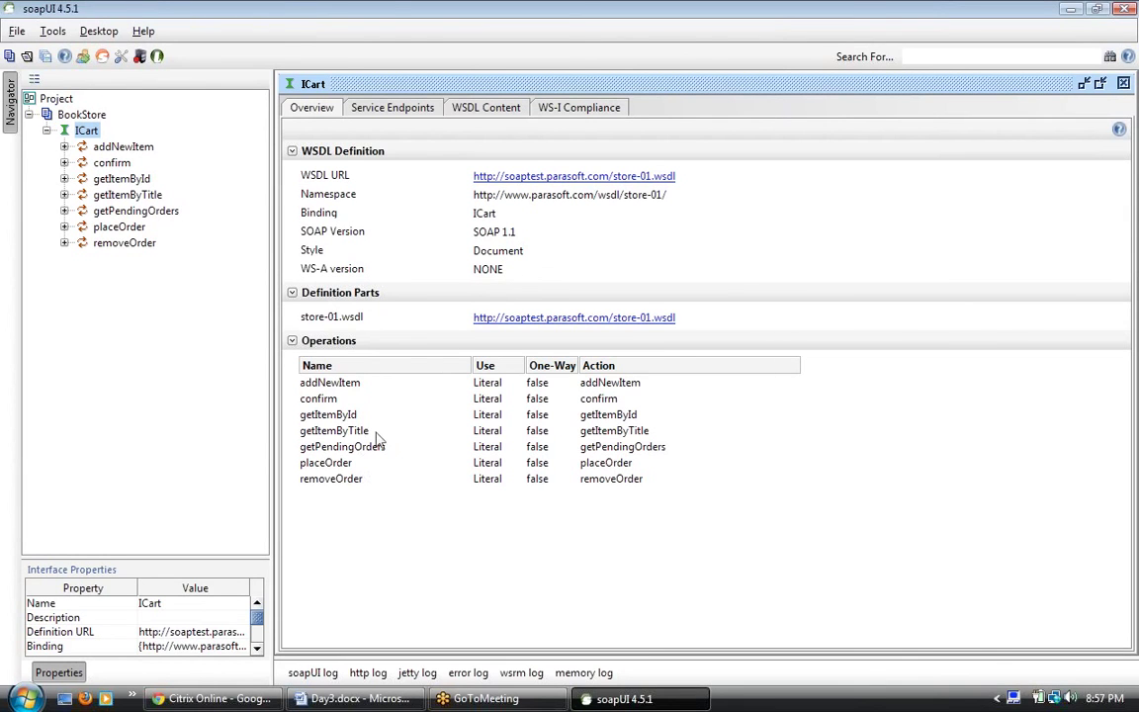
left_click(413, 110)
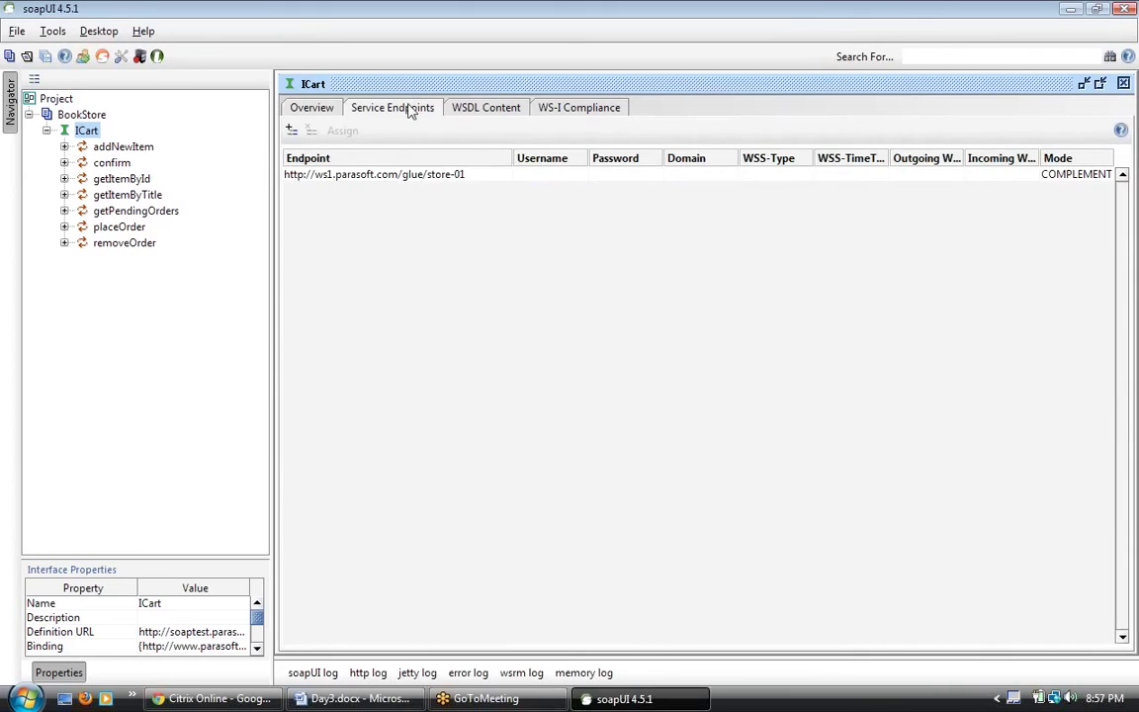
left_click(403, 176)
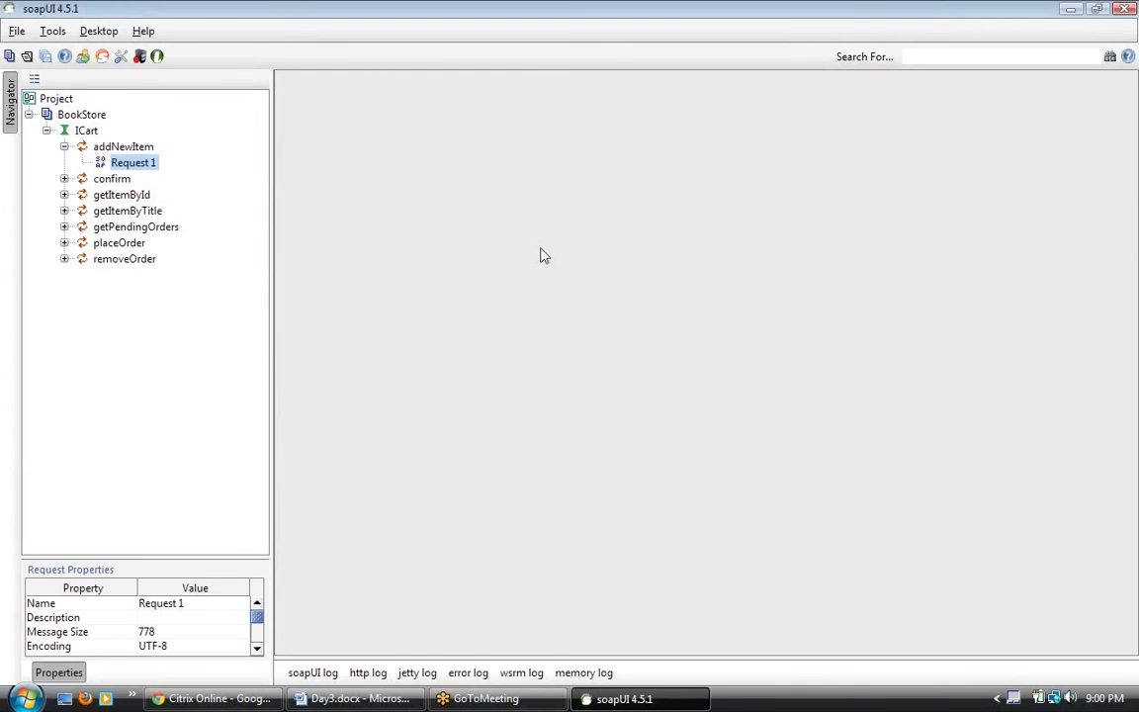
Step: Reopen the ICart interface viewer and widen the Endpoint column in its service endpoints to read the full URL
left_click_drag(132, 156, 76, 137)
double_click(79, 133)
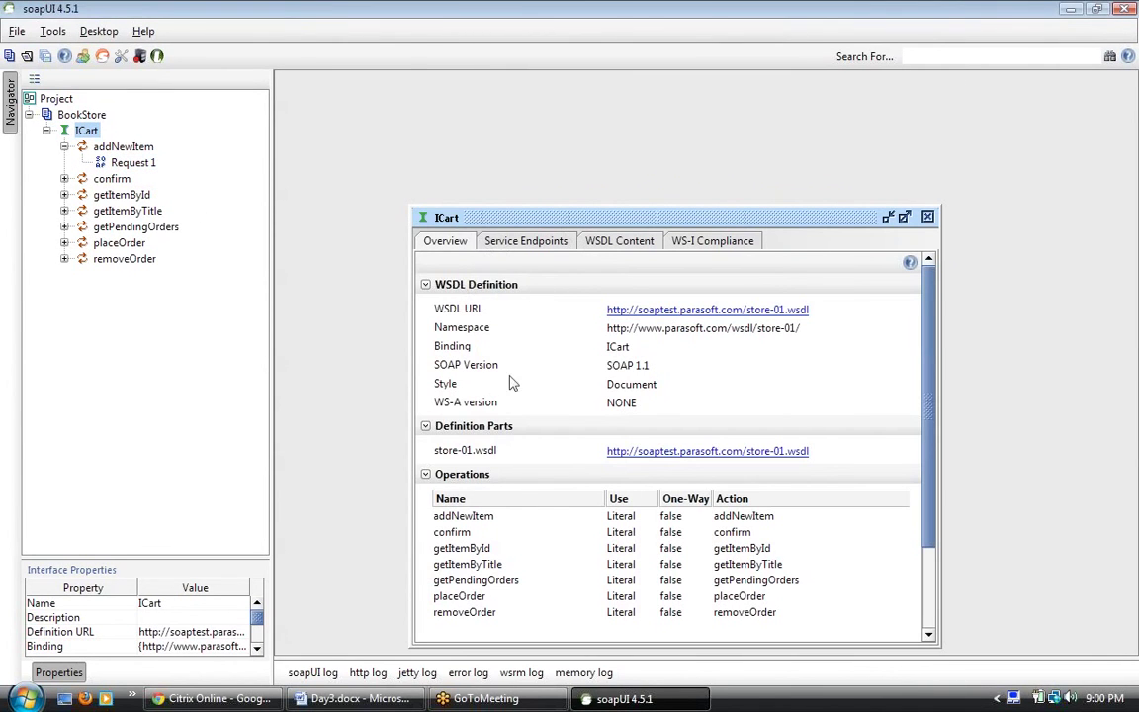
left_click(523, 242)
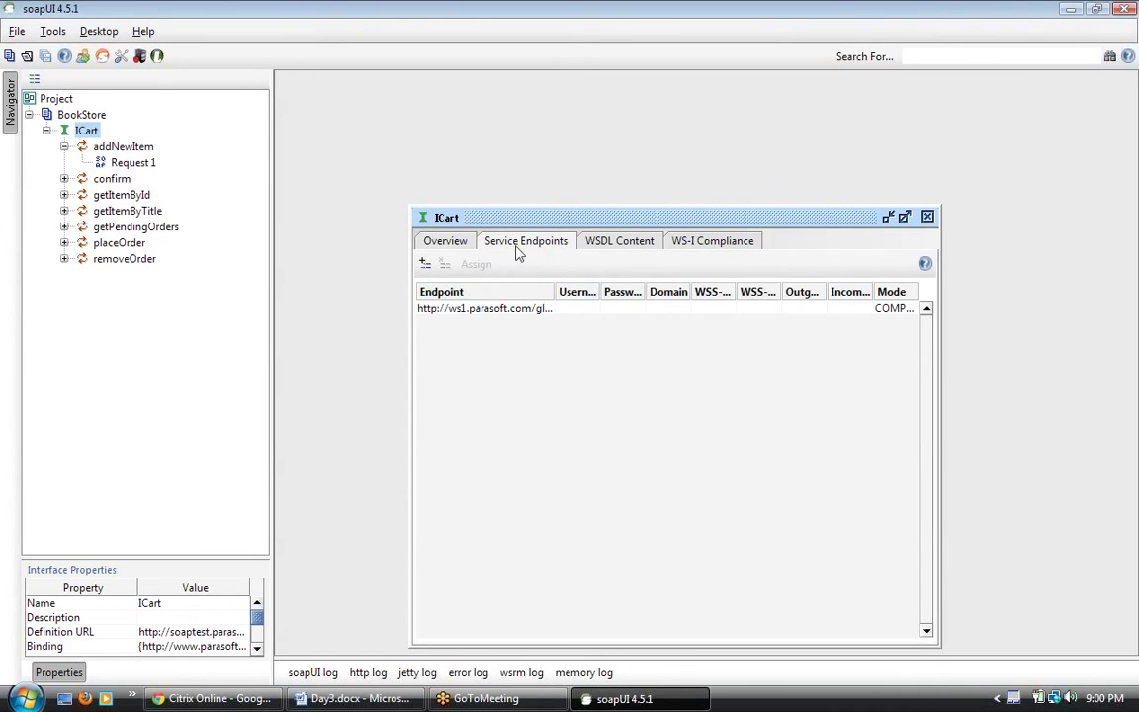
left_click(506, 310)
left_click(506, 310)
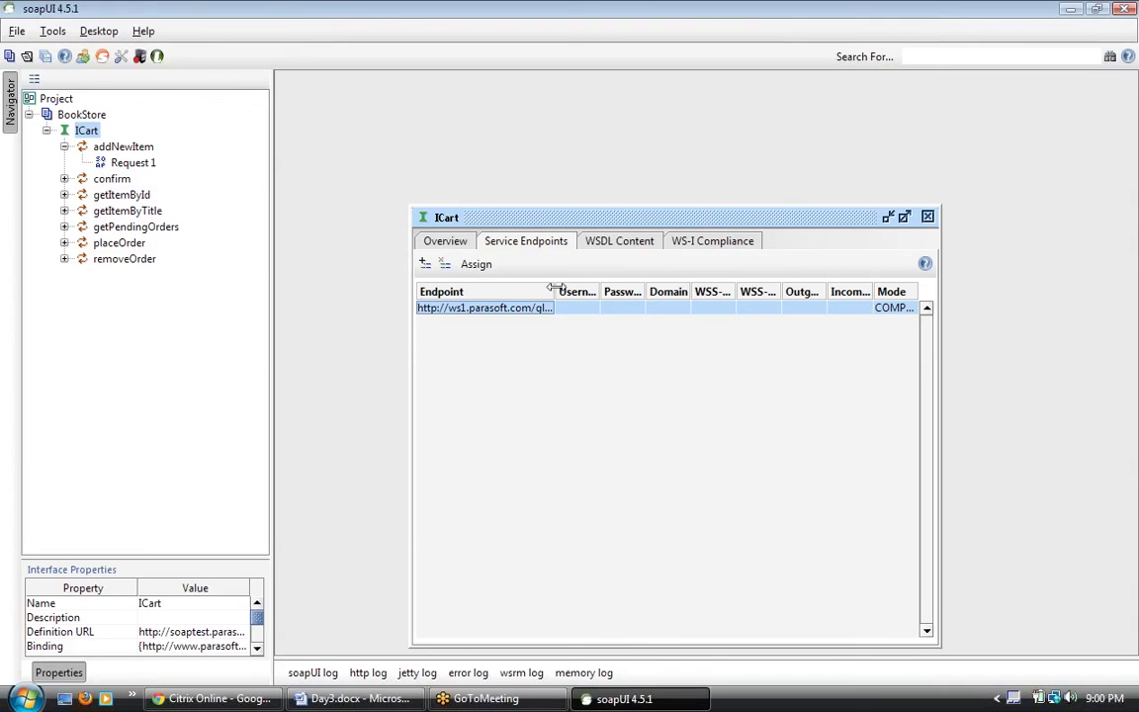
left_click_drag(555, 286, 611, 284)
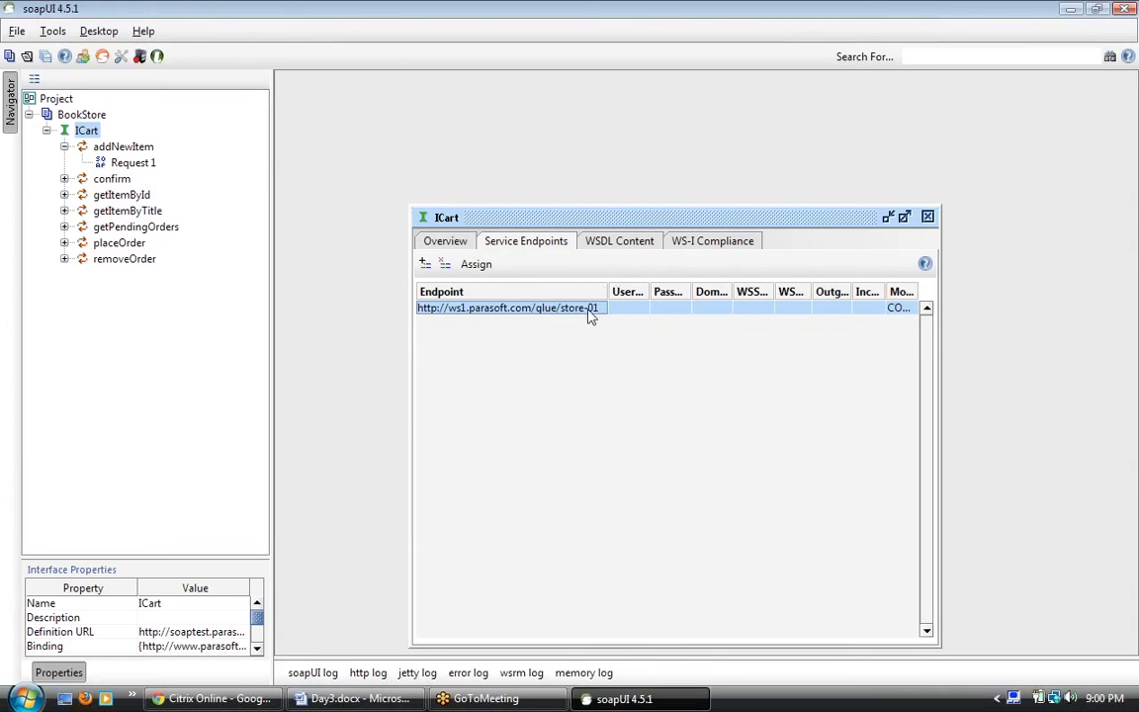
Step: Show ICart's WSDL content with the viewer maximized and read through the type definitions in store-01.wsdl
left_click(625, 243)
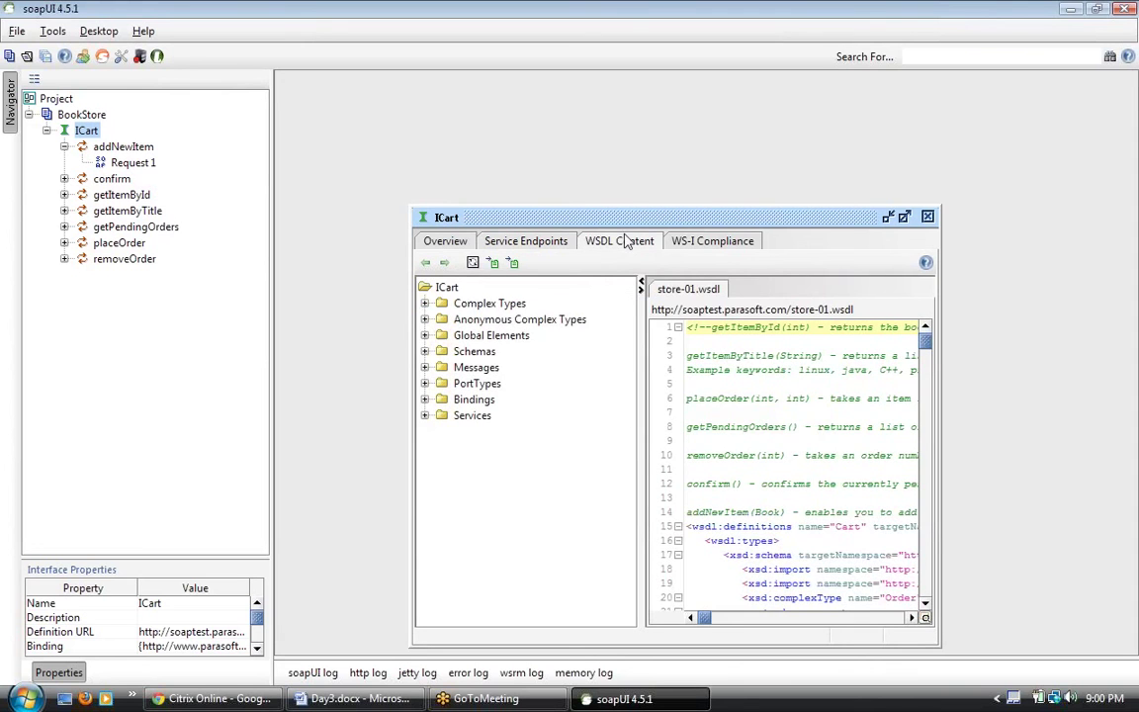
double_click(718, 216)
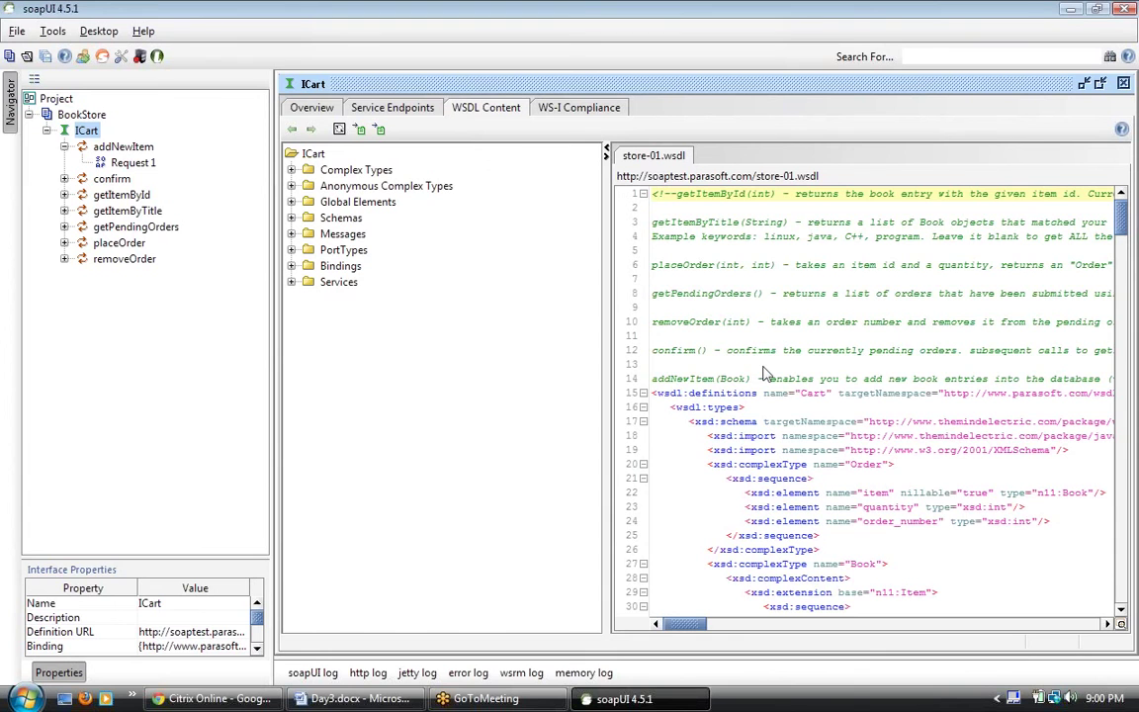
scroll(763, 373, "down", 2)
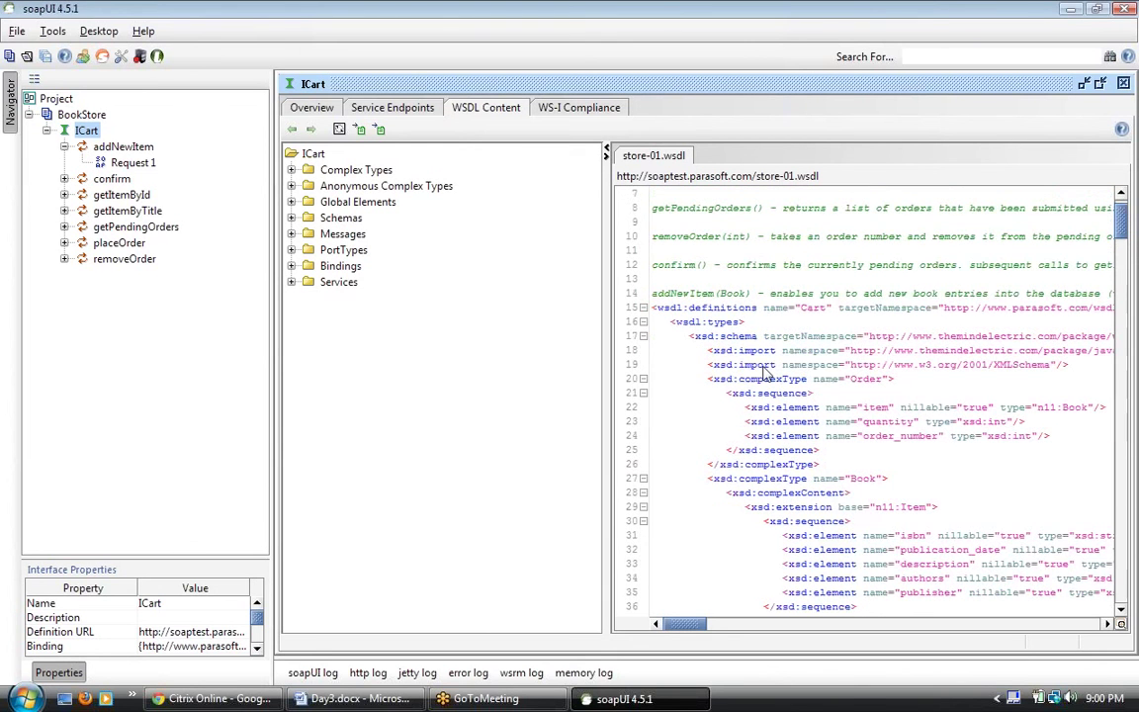
scroll(763, 374, "down", 1)
scroll(763, 374, "down", 2)
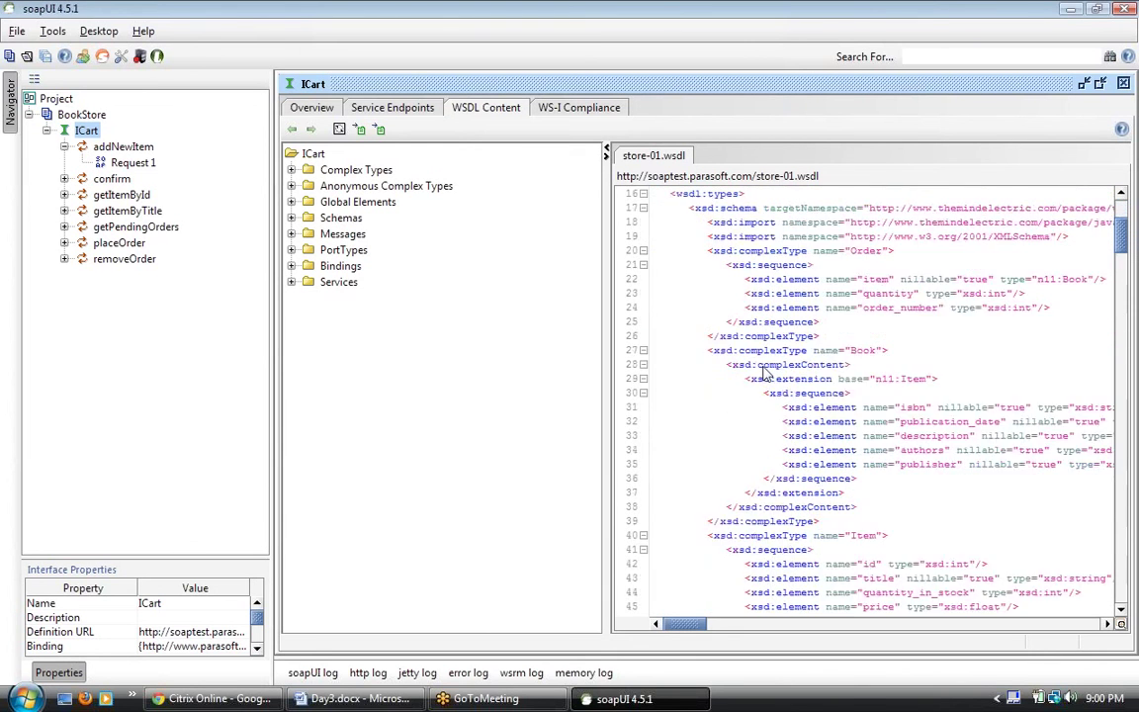
scroll(763, 374, "down", 4)
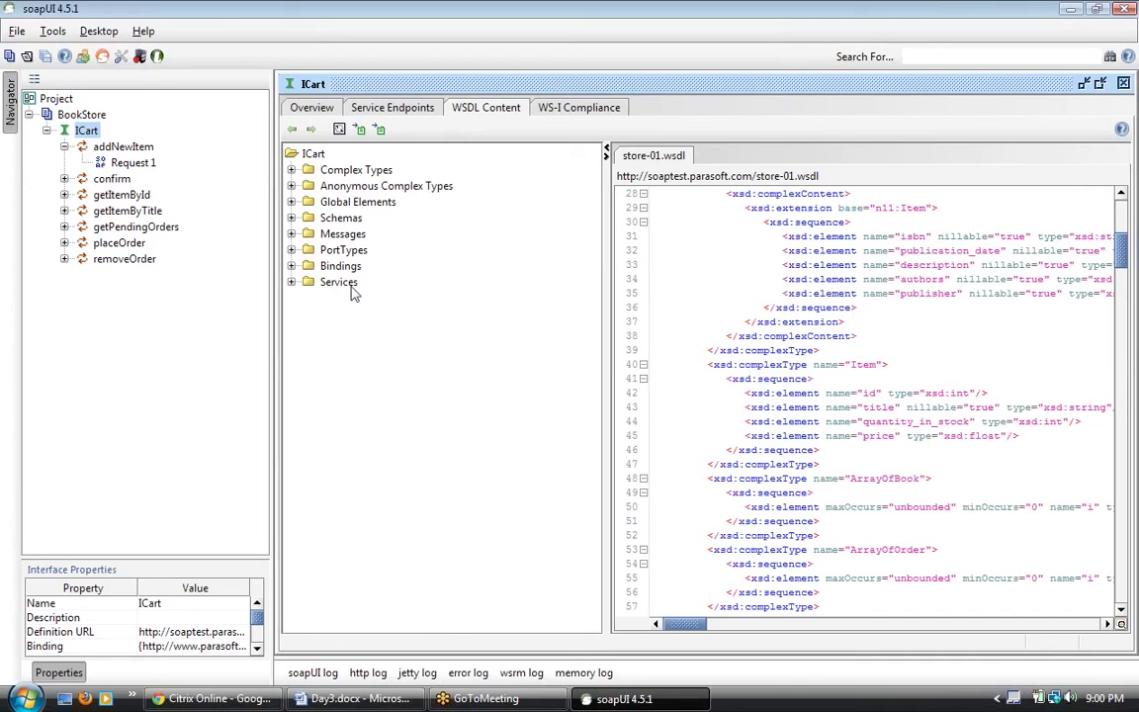
Step: Check the Services branch of ICart's WSDL content and bring up the WS-I Compliance view
left_click(291, 281)
left_click(292, 281)
left_click(564, 109)
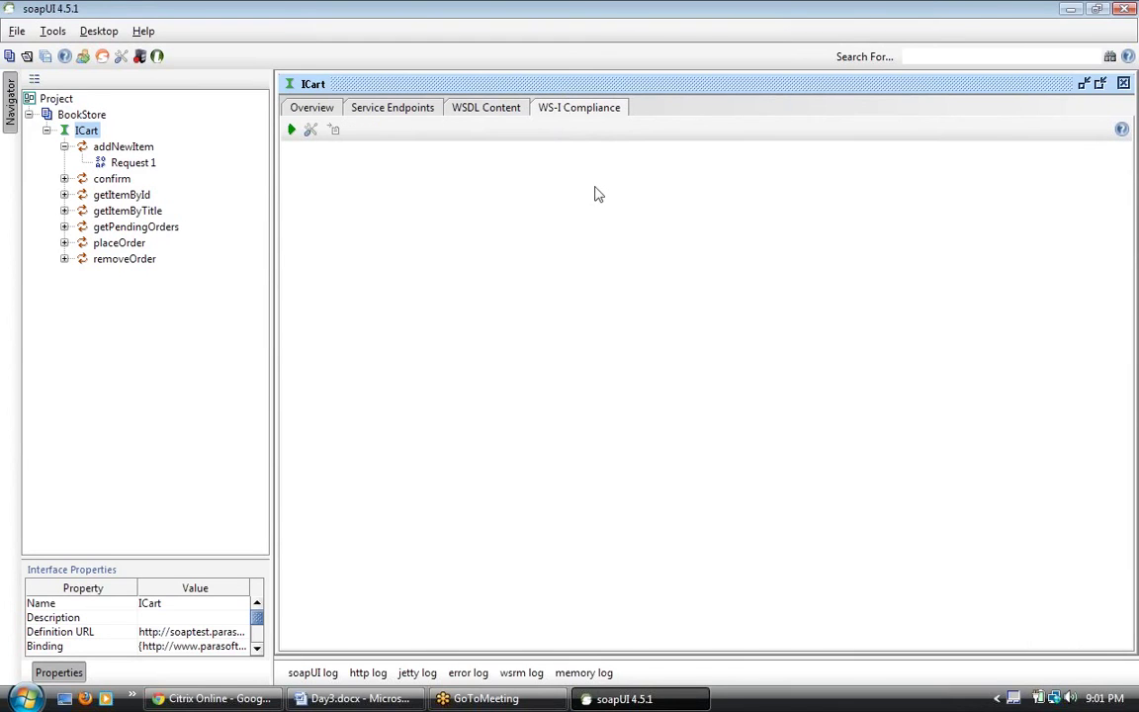